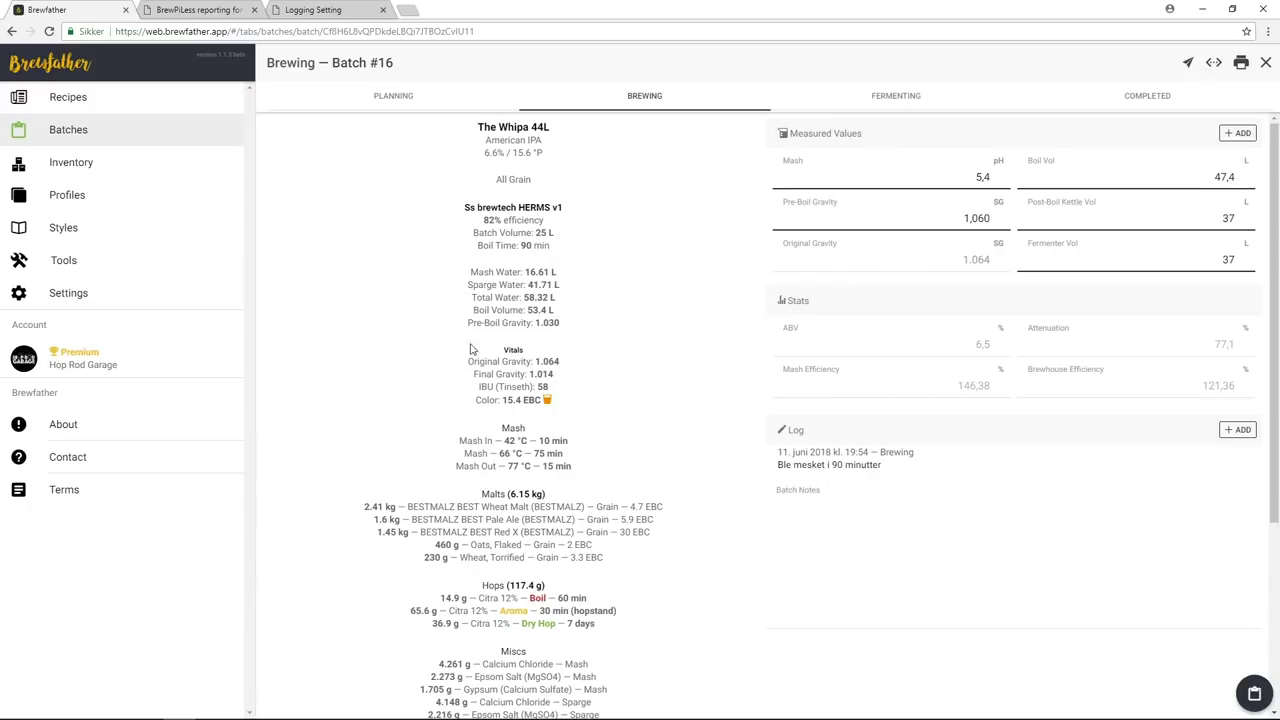
Review the fermenting and completed stages of Batch #16, and close the batch
left_click(880, 97)
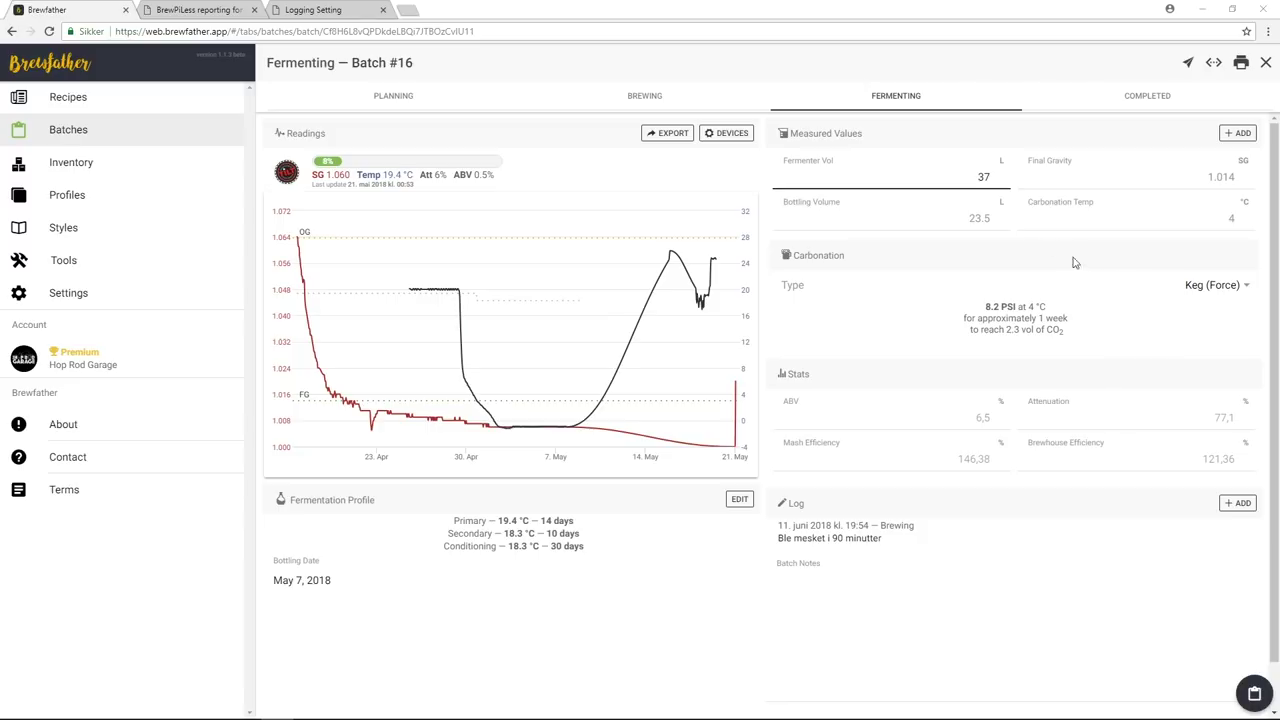
left_click(1149, 100)
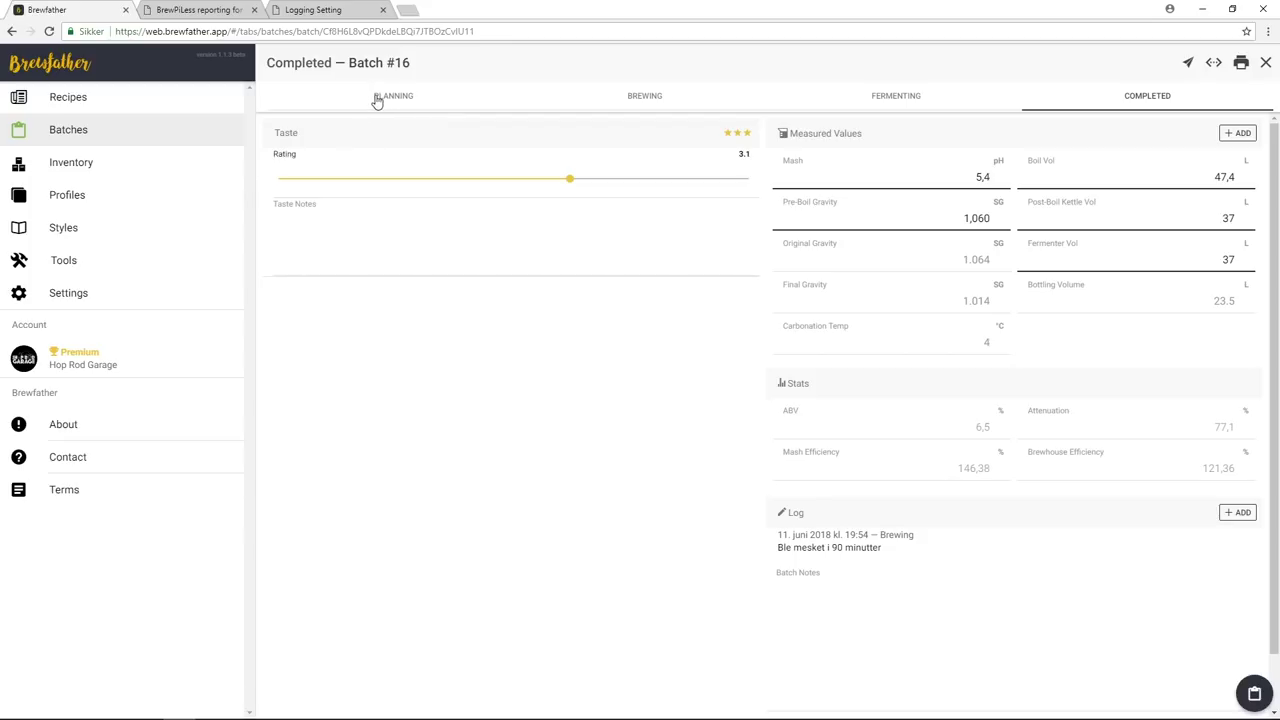
left_click(1170, 104)
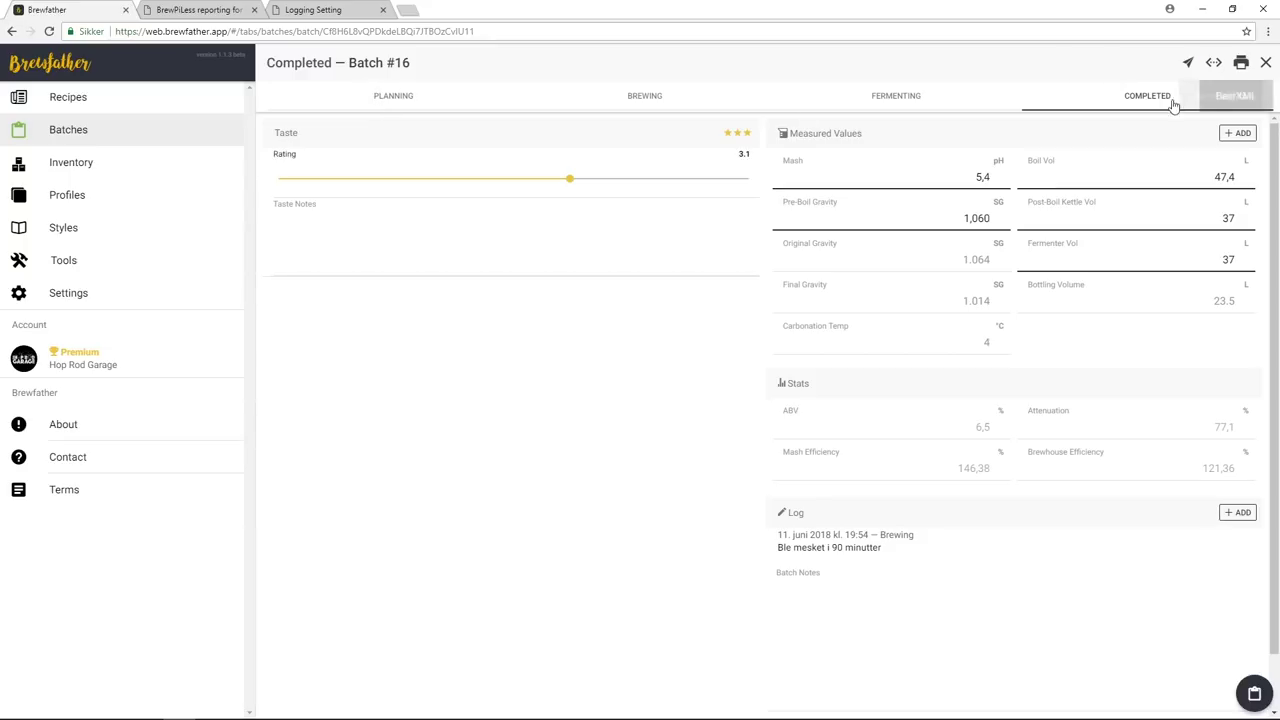
left_click(1266, 63)
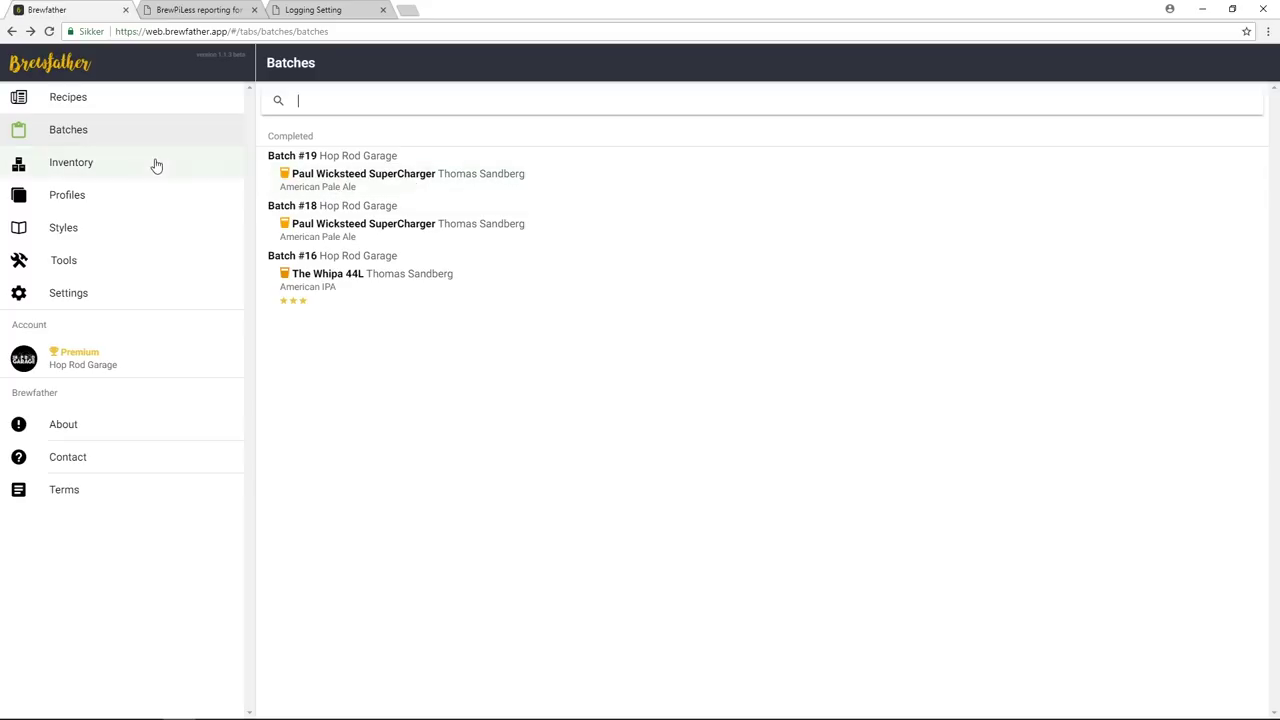
Find the Weyermann Carahell malt in the fermentables inventory and save its stock as 25 kg
left_click(106, 170)
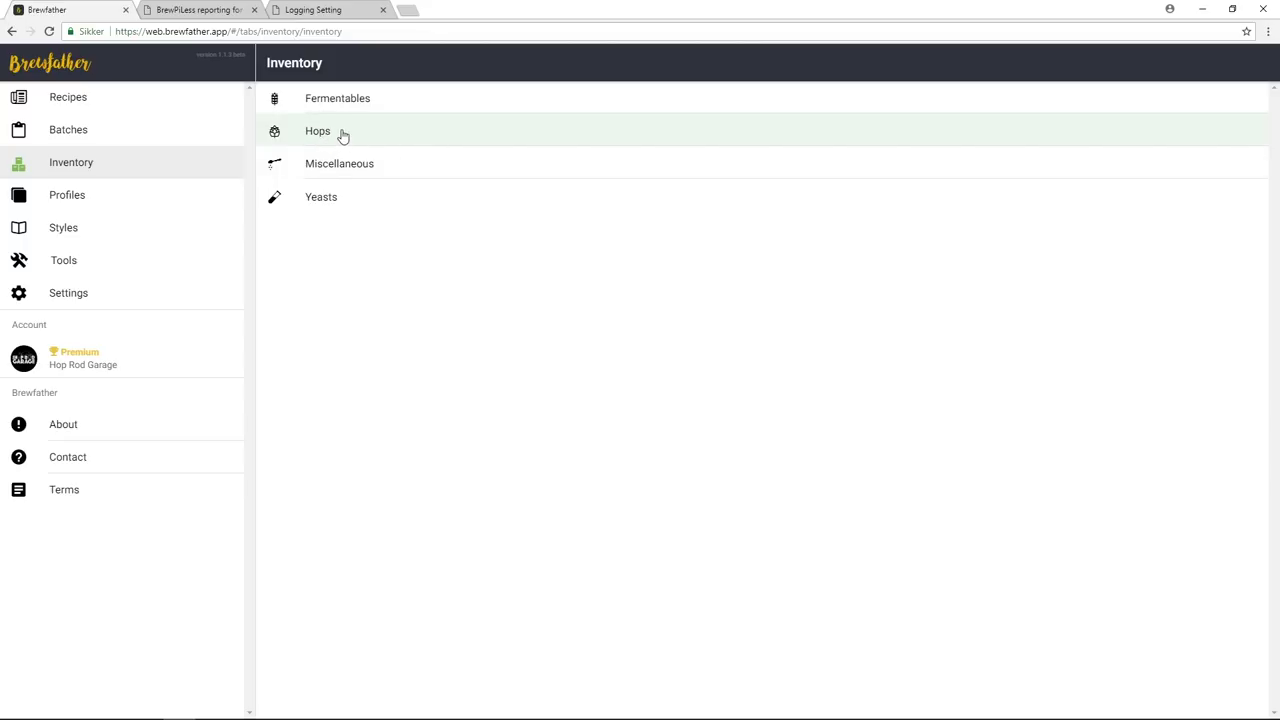
left_click(417, 98)
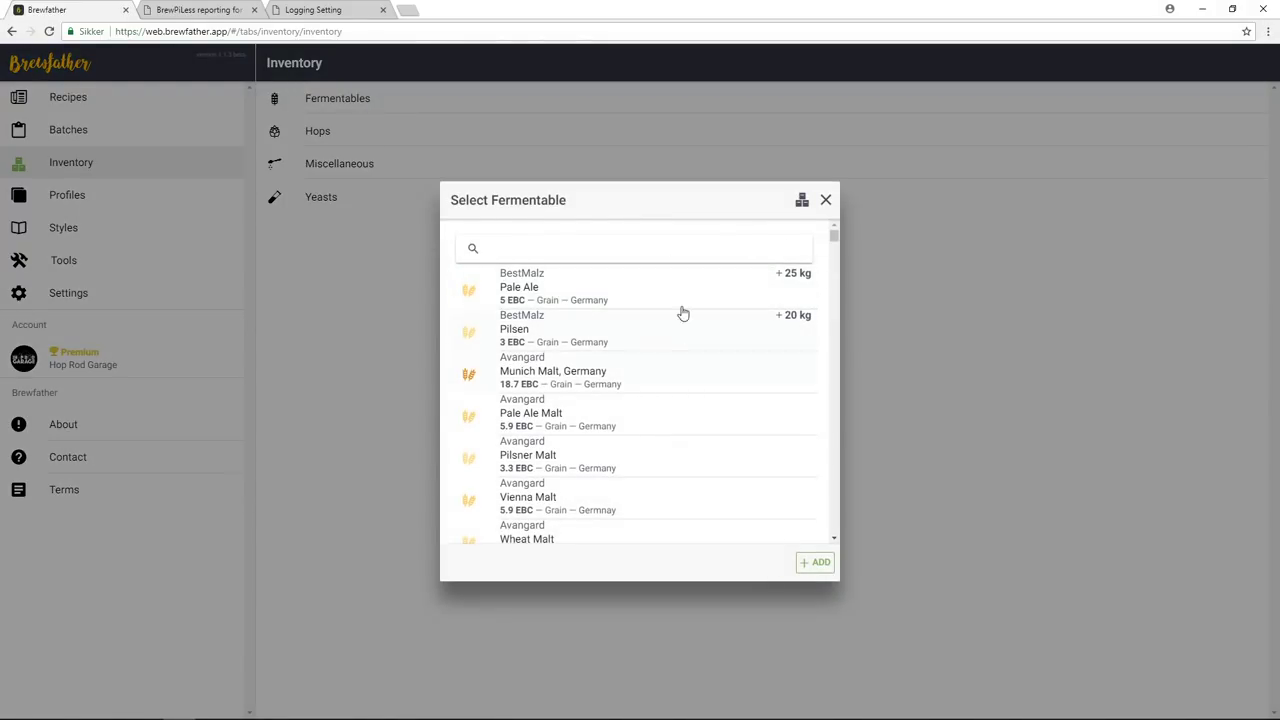
scroll(651, 414, "down", 1)
scroll(640, 380, "up", 1)
type("a")
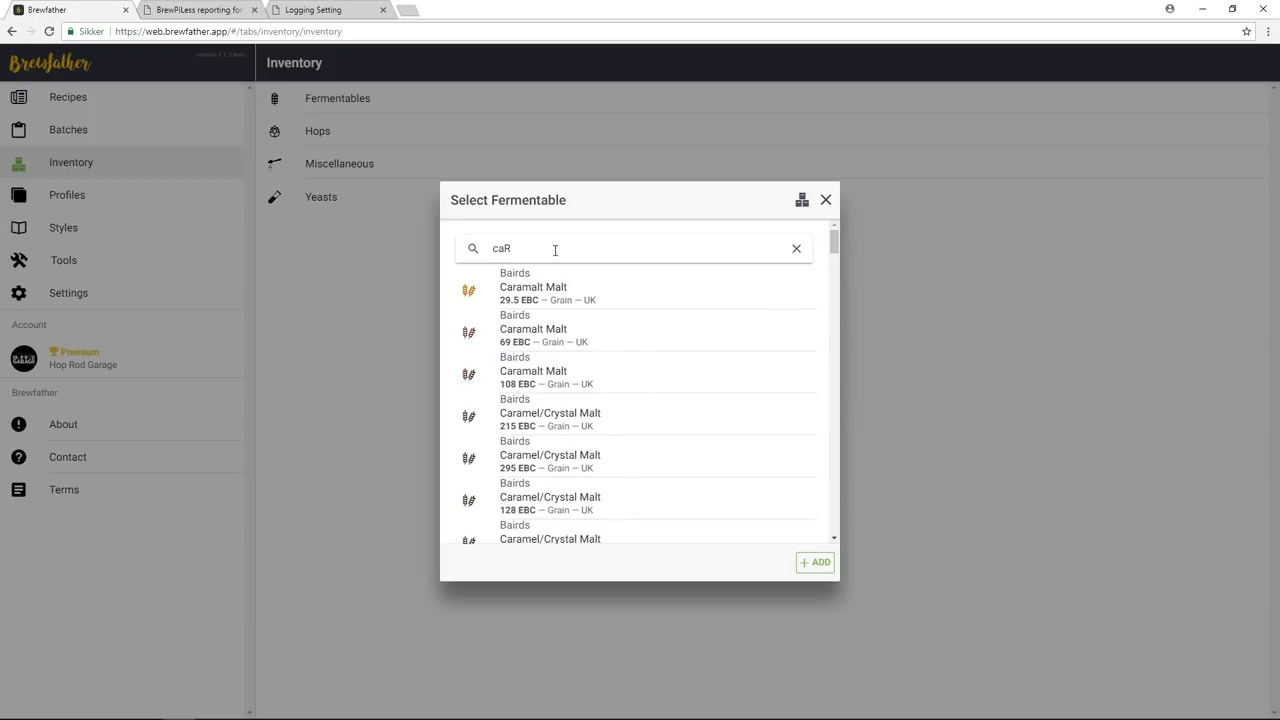
type("rahell")
left_click(600, 297)
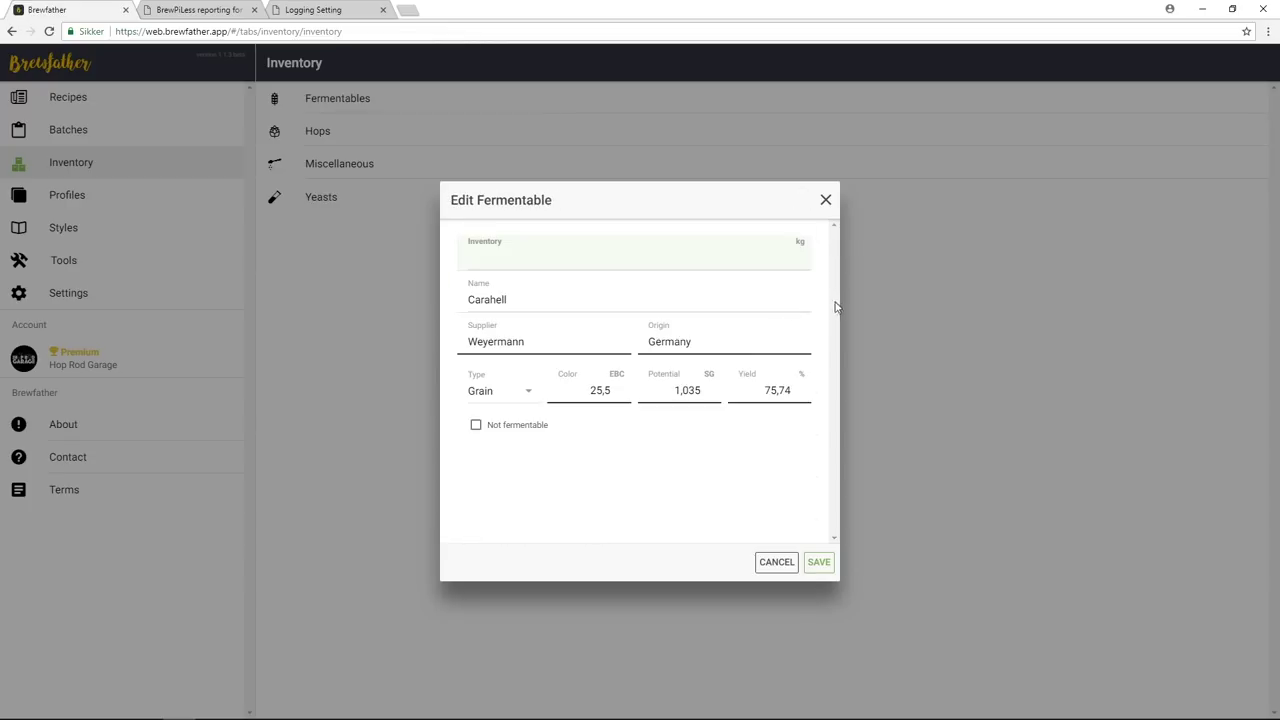
left_click(771, 264)
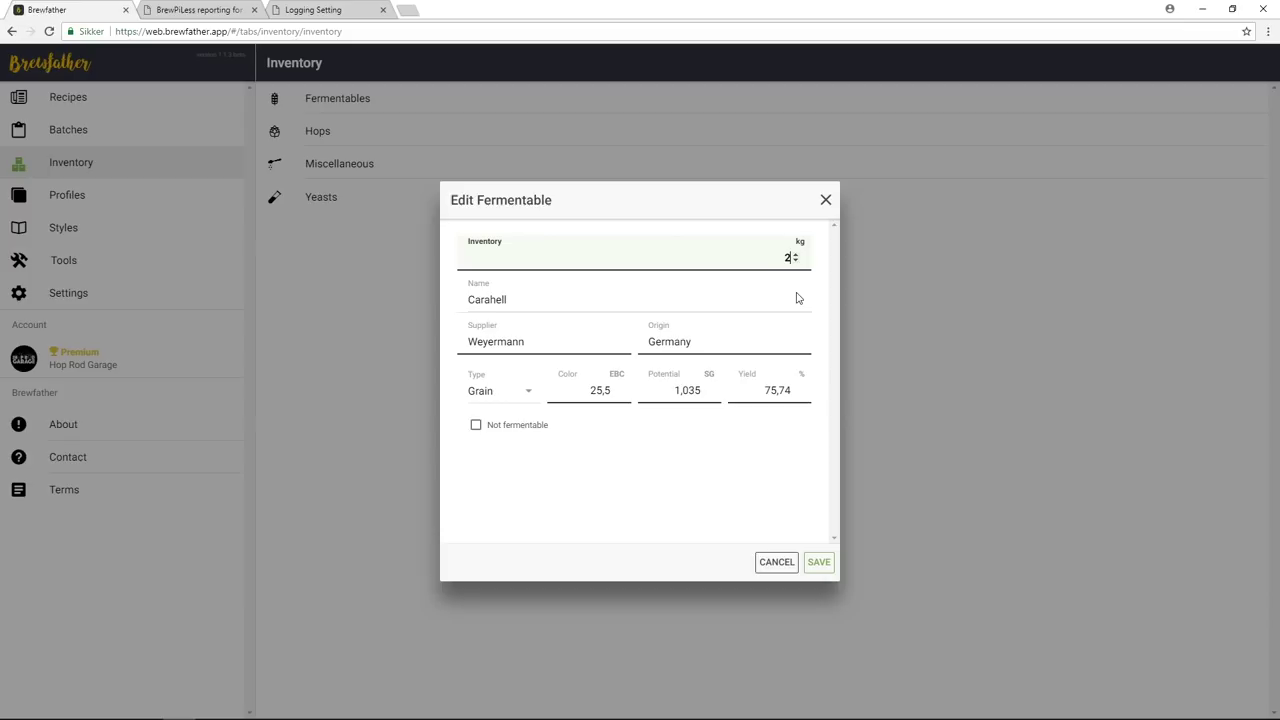
left_click(818, 562)
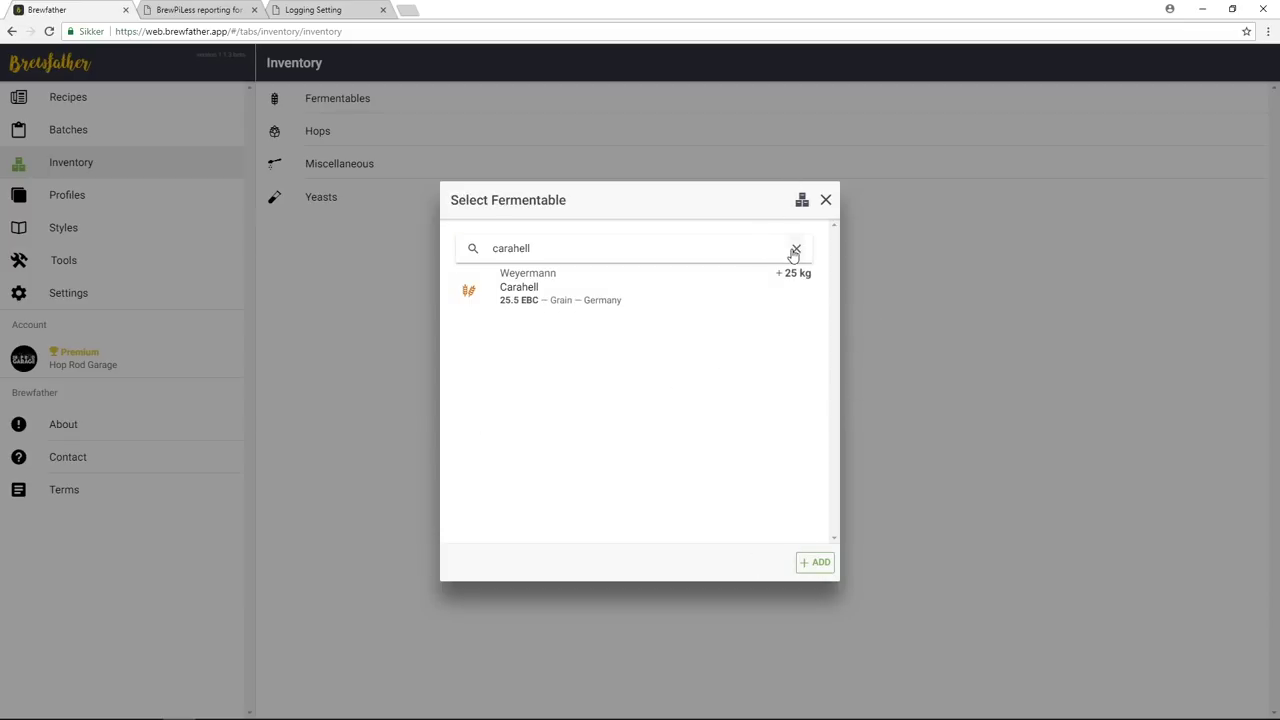
Clear the fermentable search, check the list with the in-stock filter on and off, and close the list
left_click(796, 249)
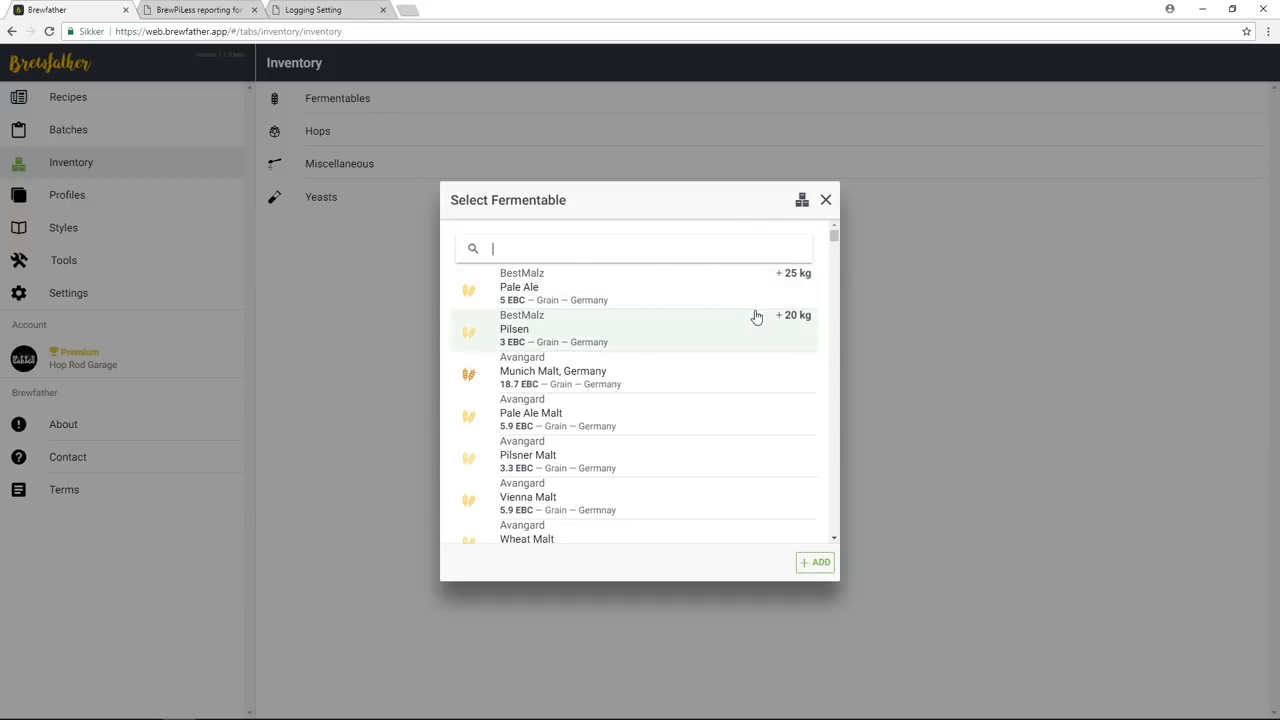
left_click(802, 202)
left_click(802, 203)
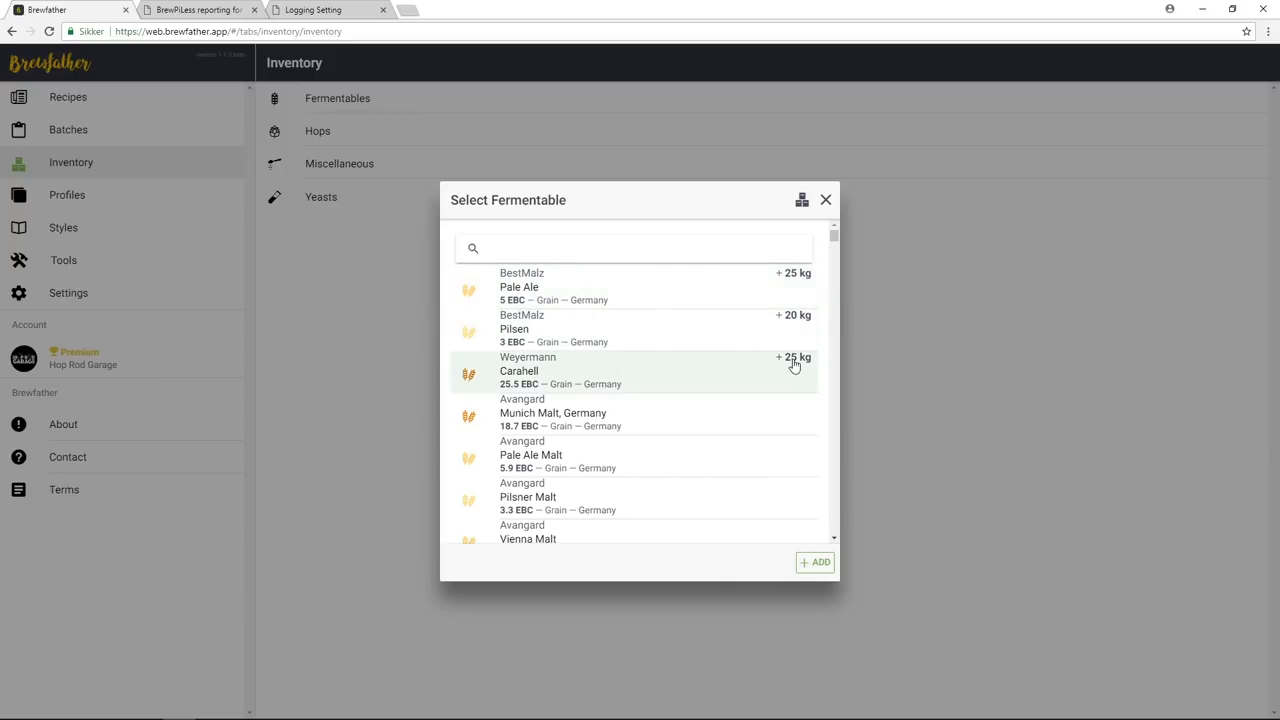
left_click(802, 203)
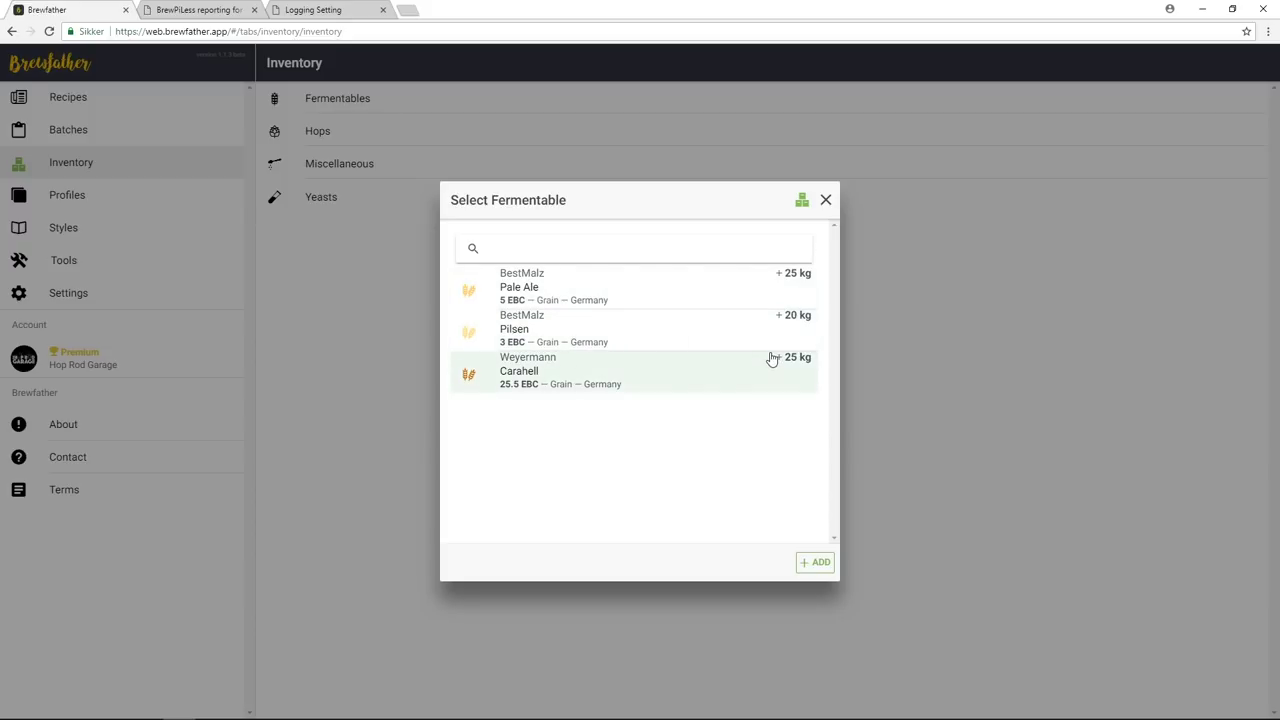
left_click(802, 201)
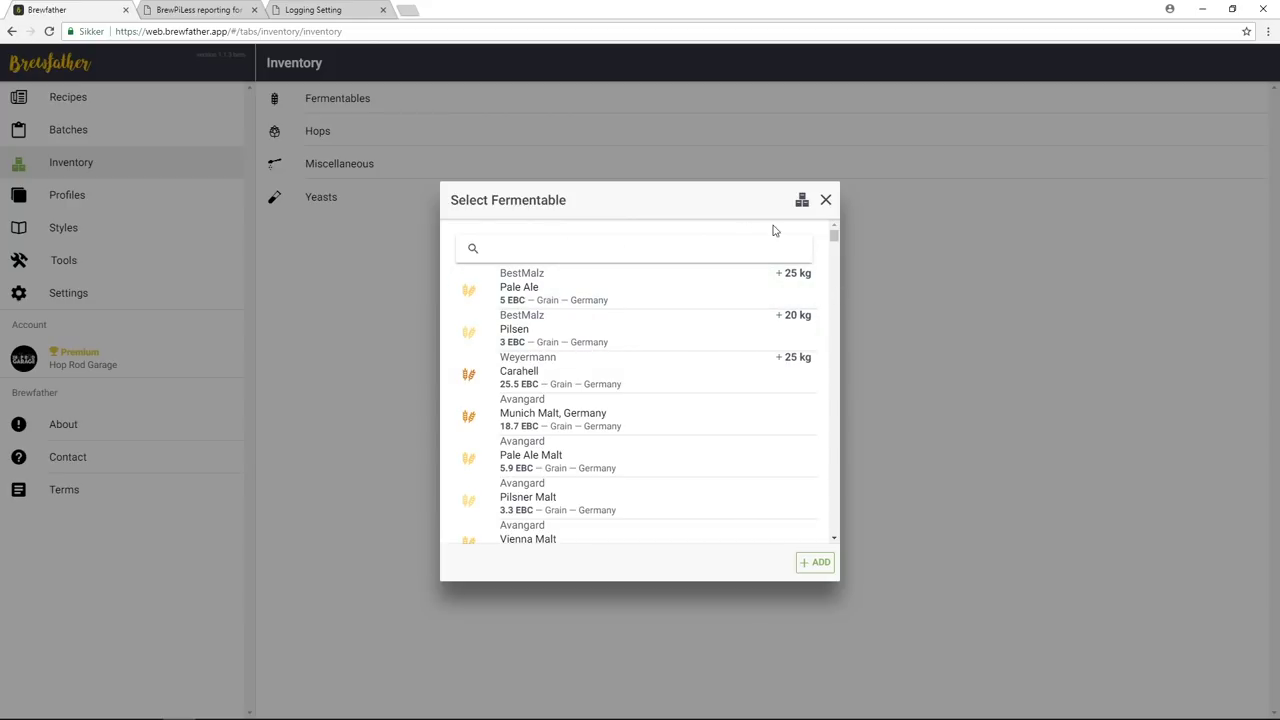
left_click(827, 201)
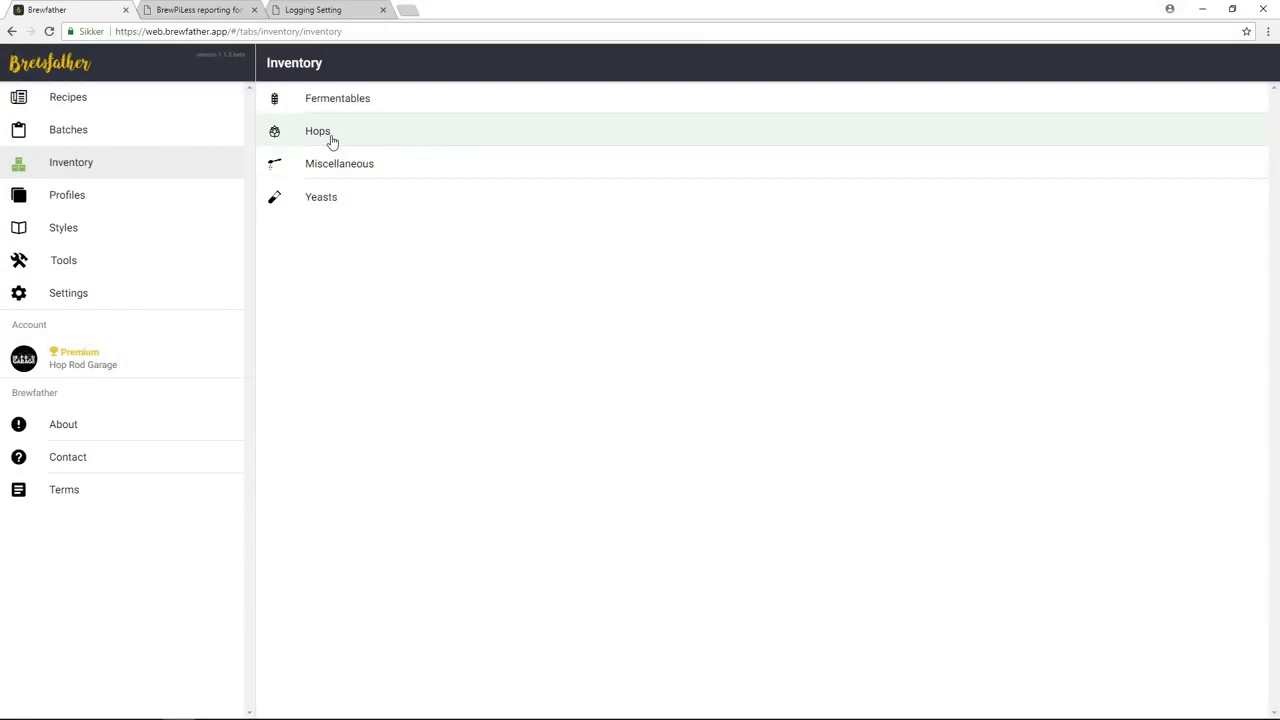
Browse the inventory's list of miscellaneous ingredients
left_click(361, 168)
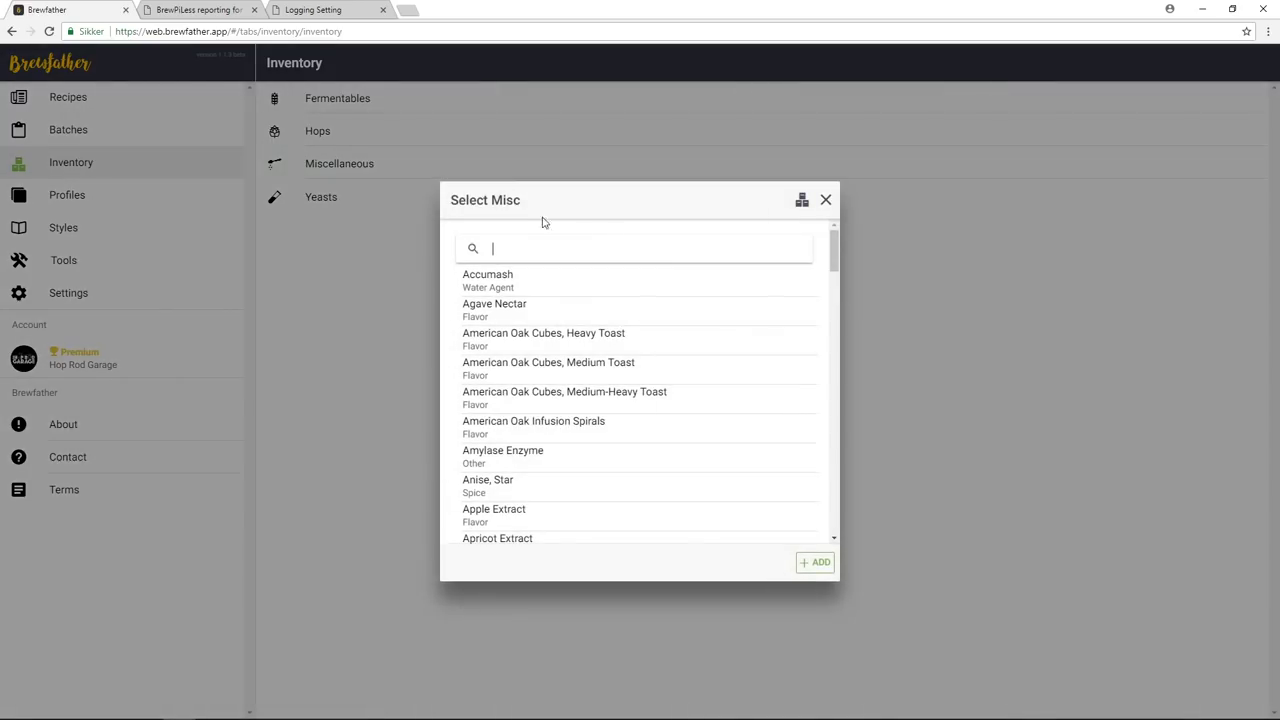
scroll(585, 378, "down", 5)
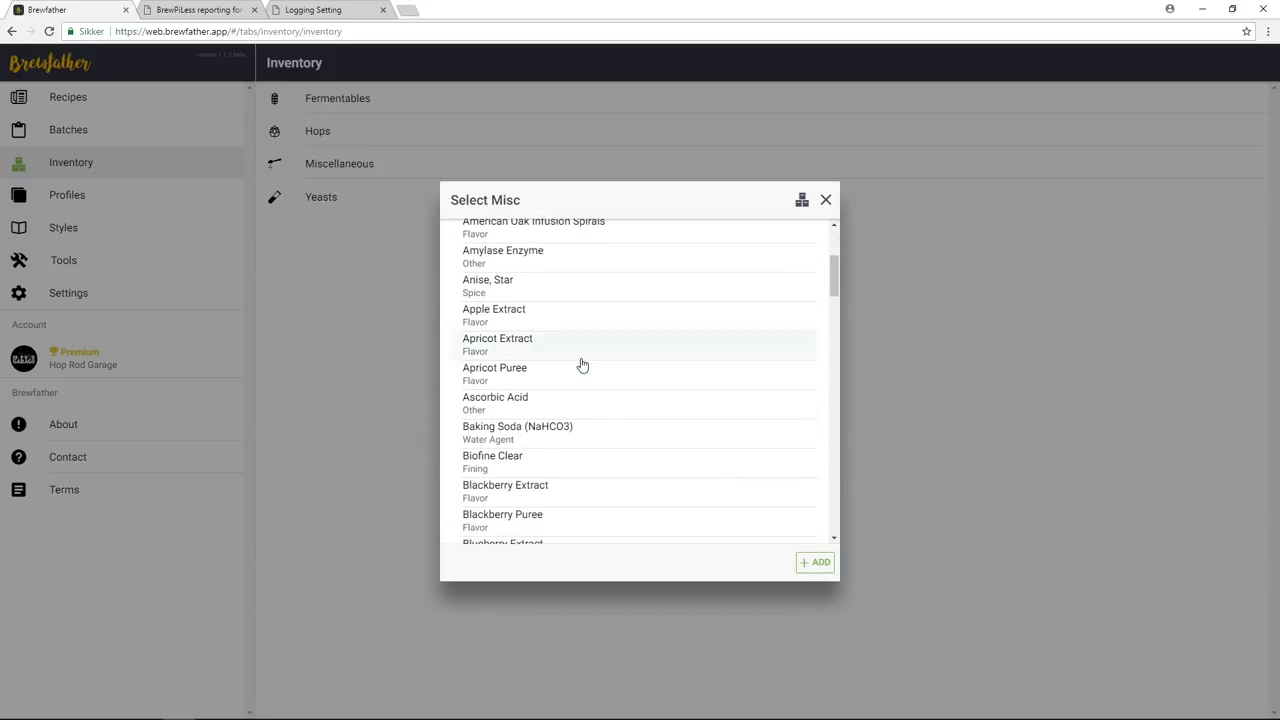
scroll(582, 362, "up", 2)
scroll(580, 360, "down", 10)
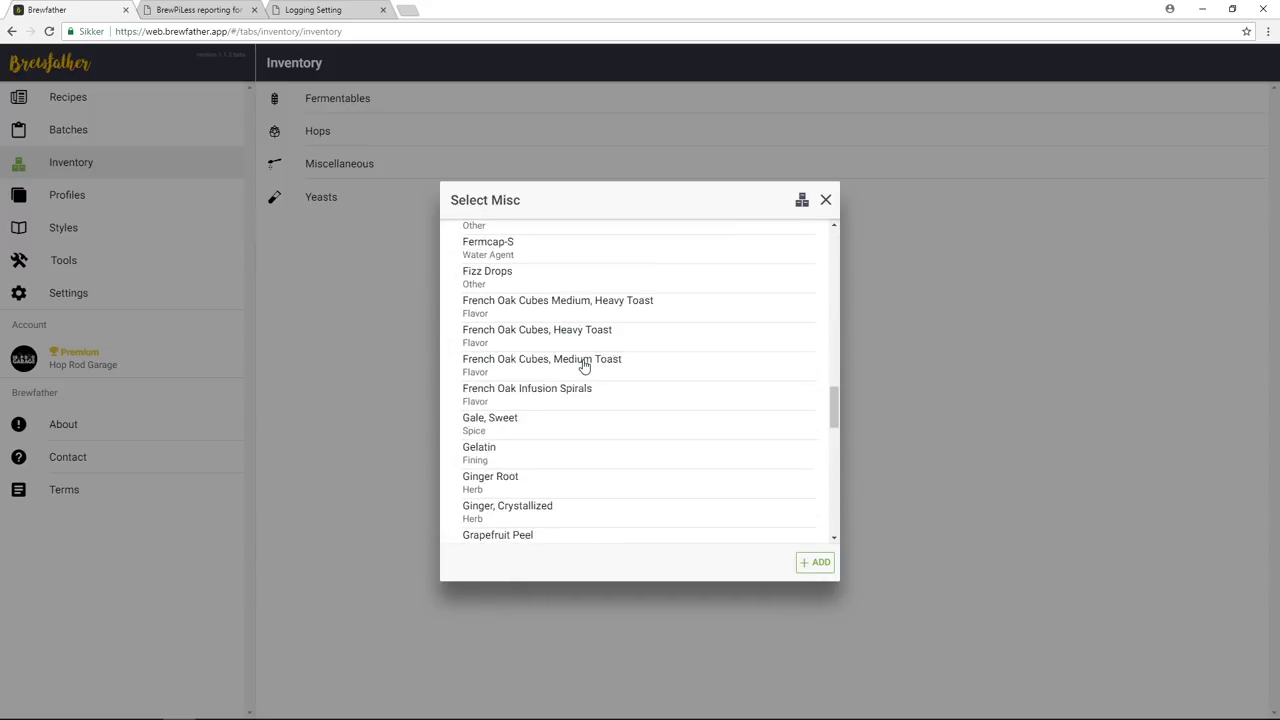
Examine the unit, use and type options for a new miscellaneous ingredient, and close the form without saving
left_click(834, 566)
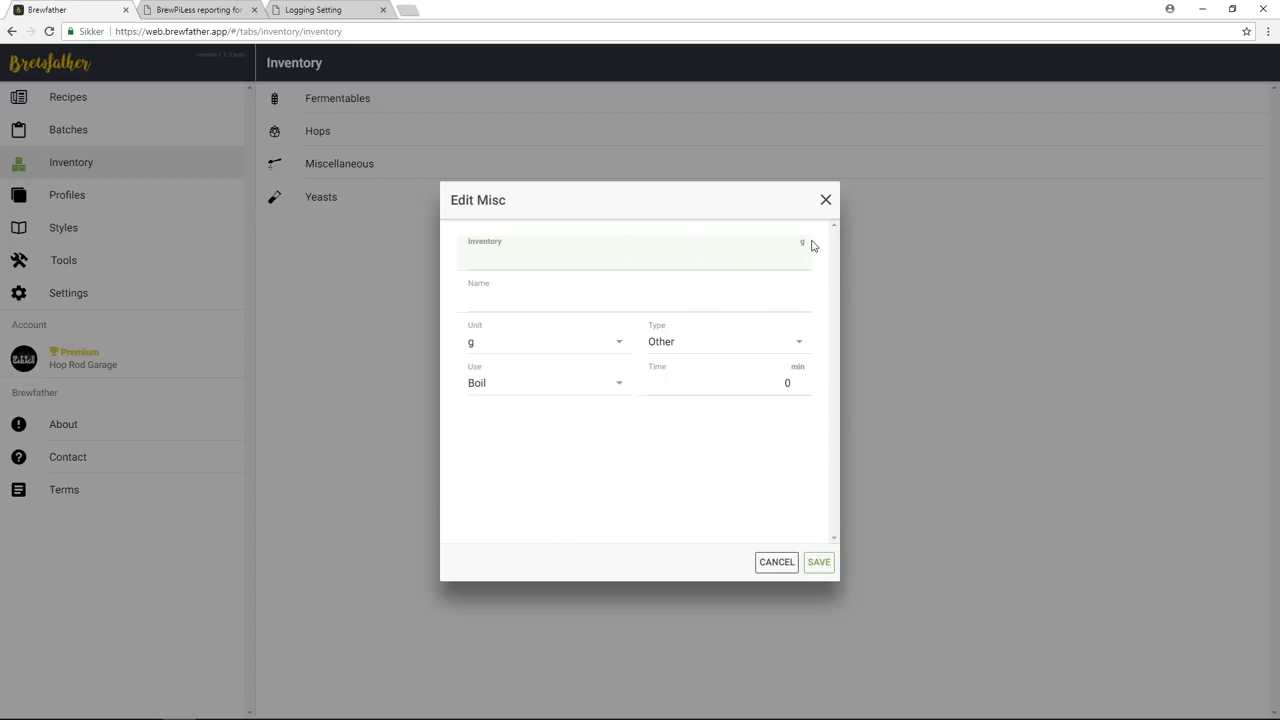
left_click(607, 349)
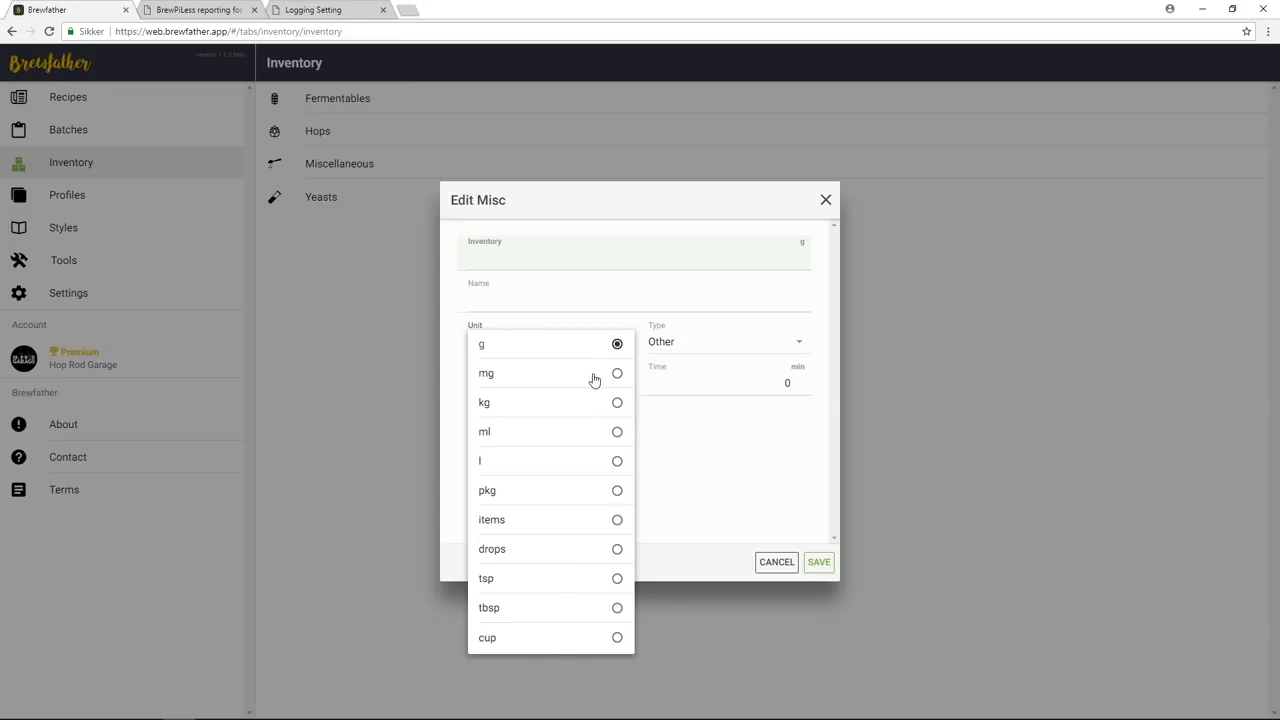
left_click(614, 330)
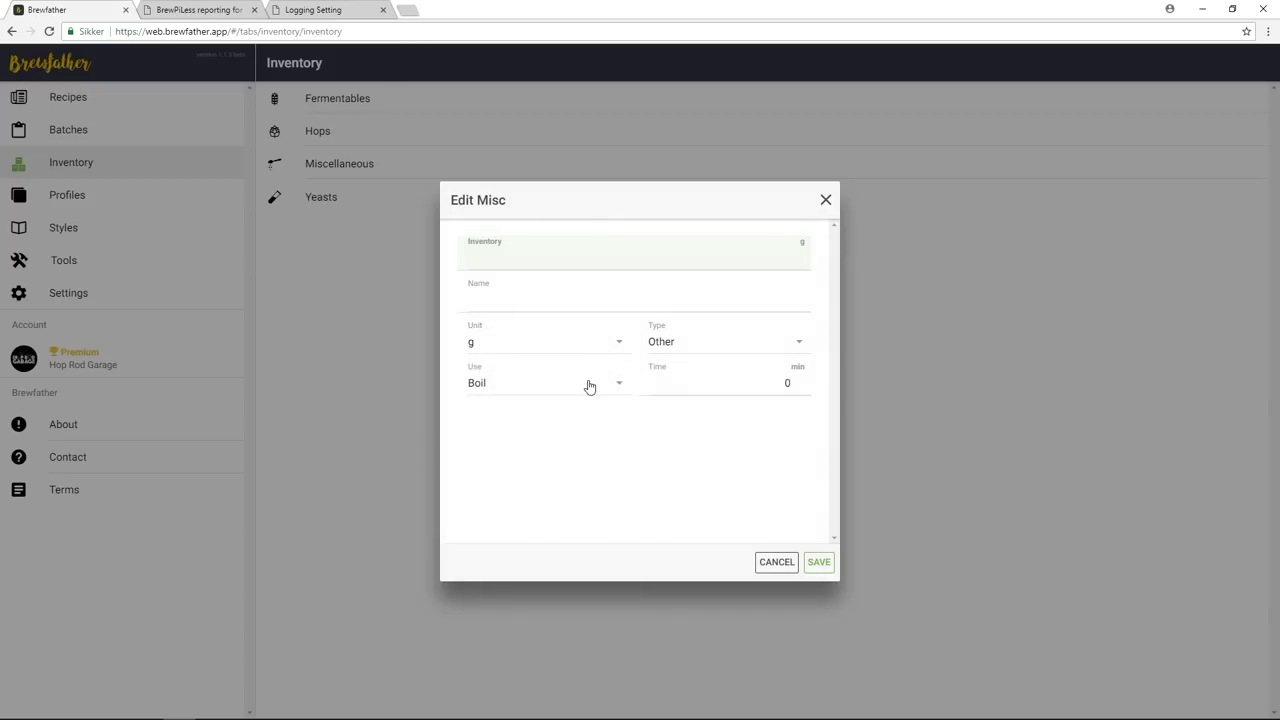
left_click(588, 386)
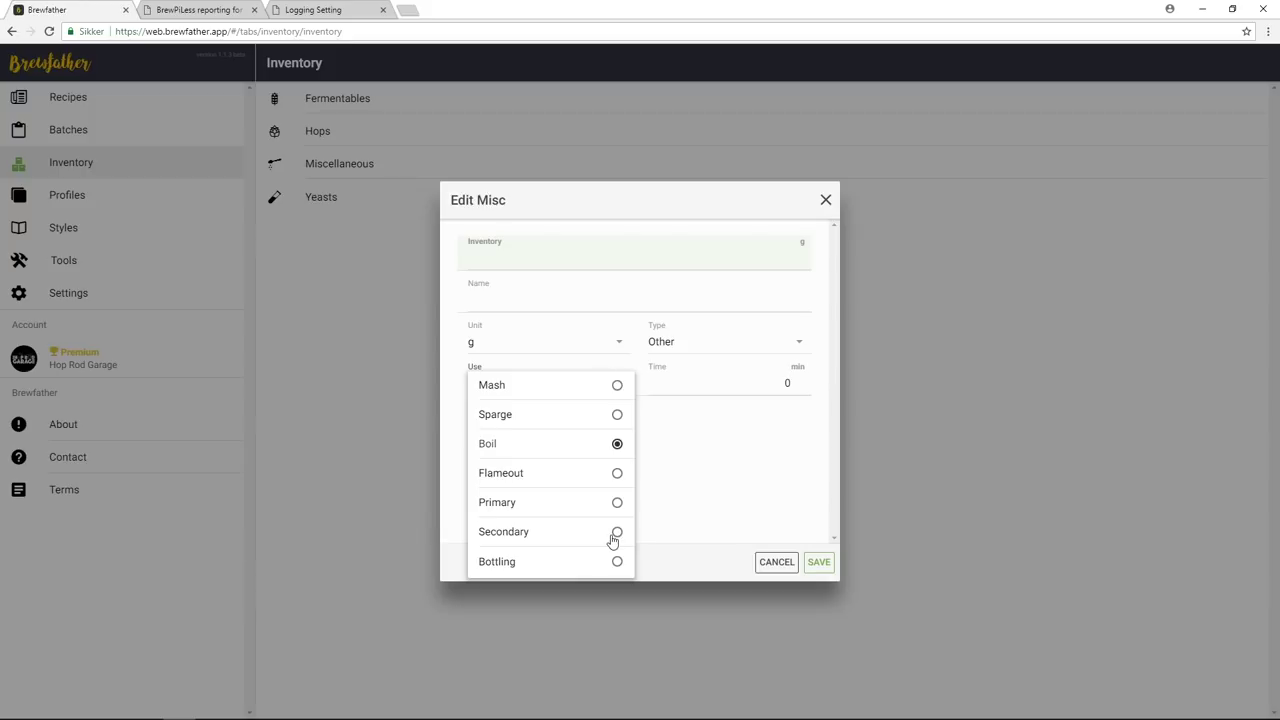
left_click(692, 452)
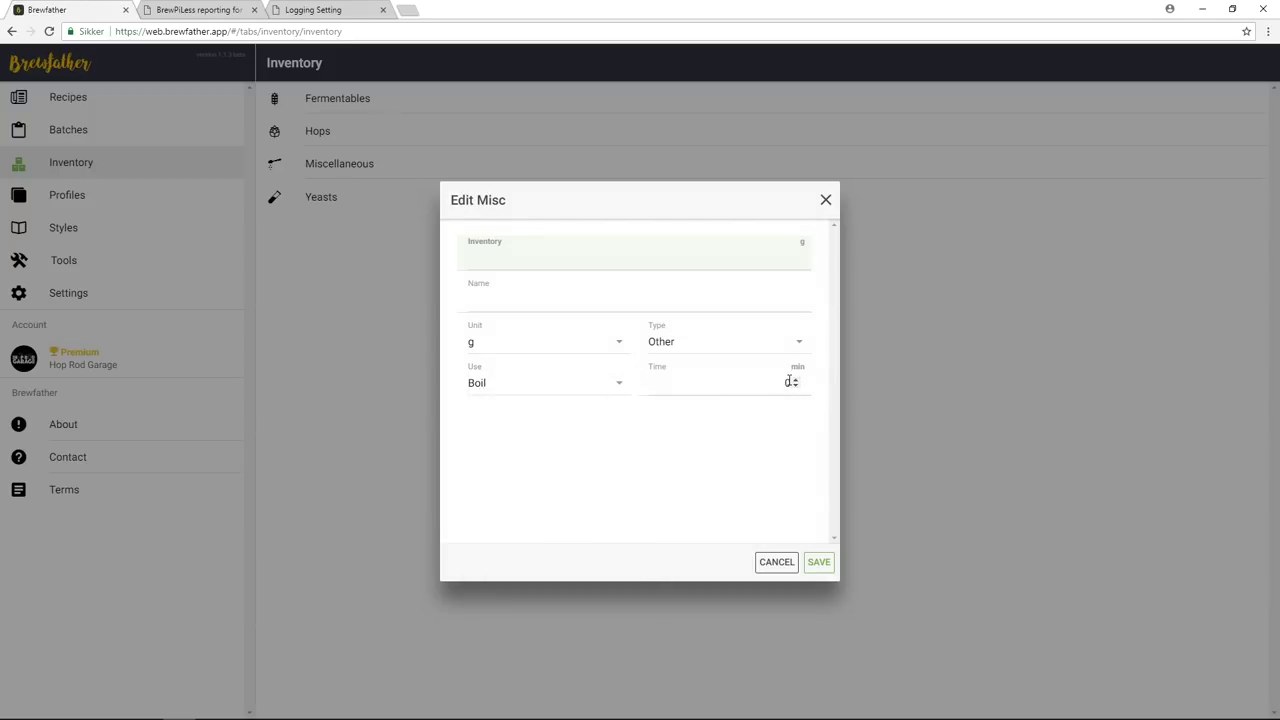
left_click(792, 346)
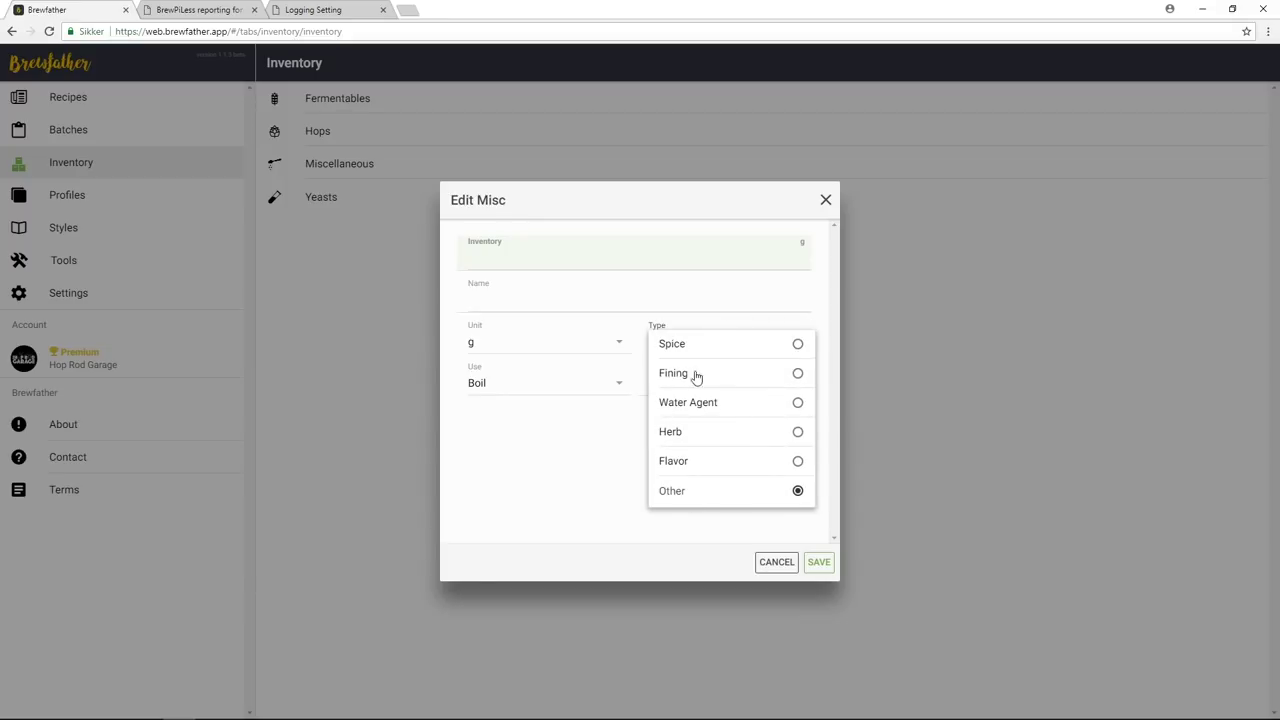
left_click(604, 452)
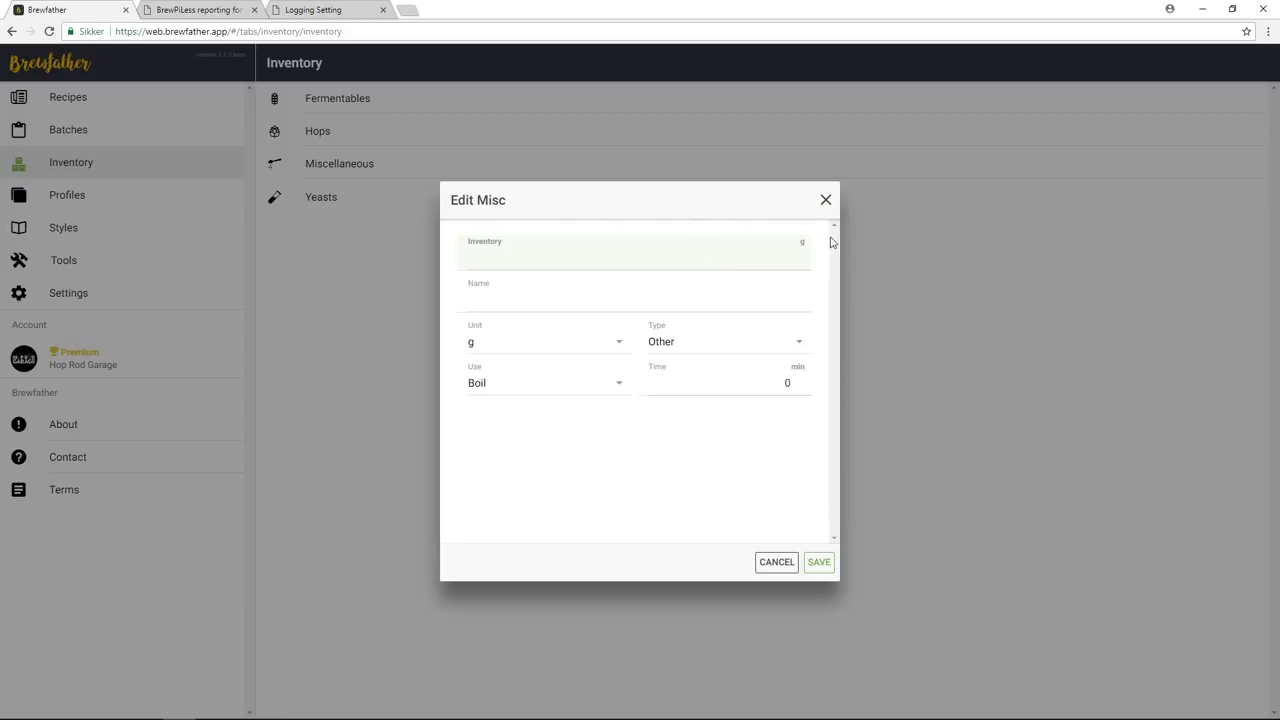
left_click(826, 201)
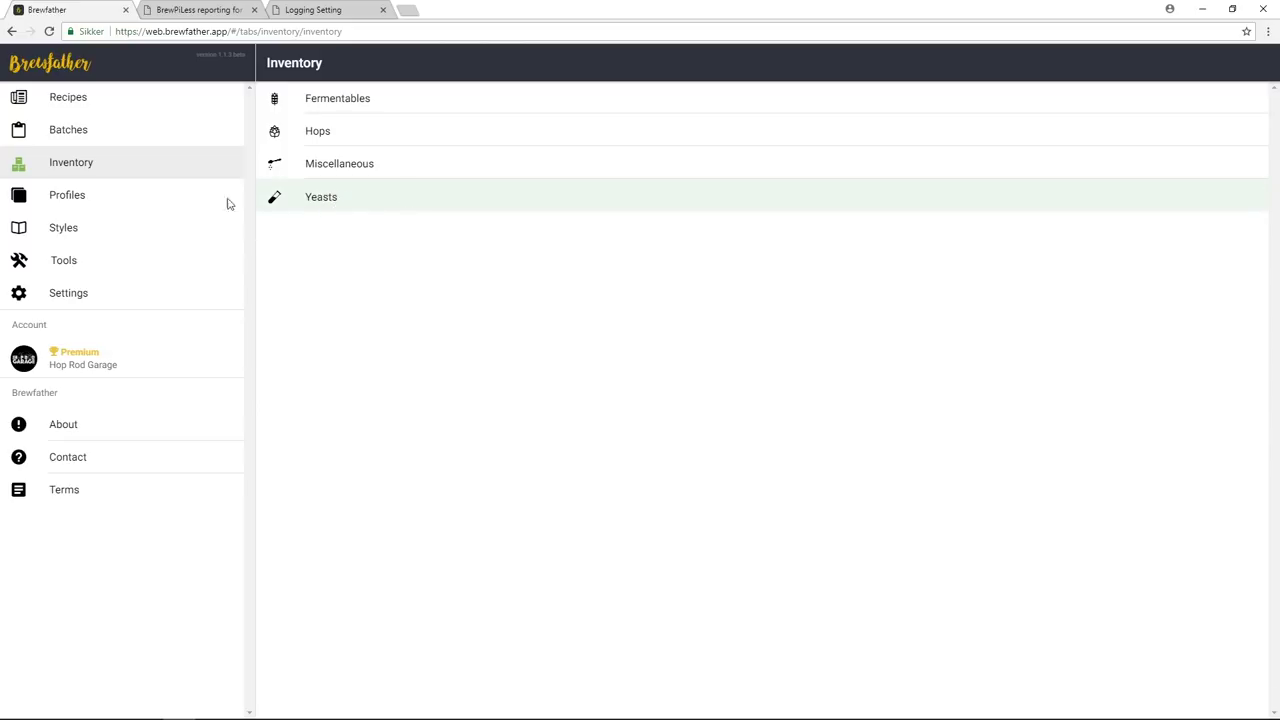
Open the Ss brewtech HERMS v3 equipment profile and enable automatic boil volume calculation
left_click(95, 200)
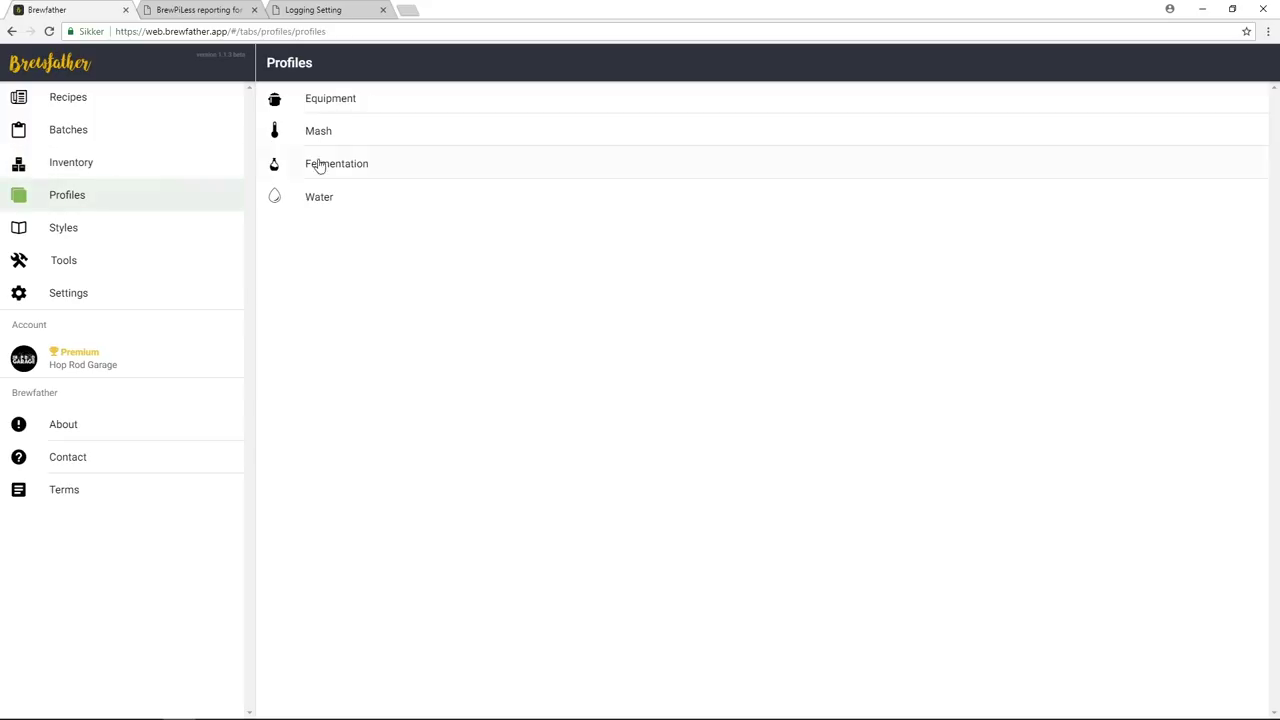
left_click(340, 99)
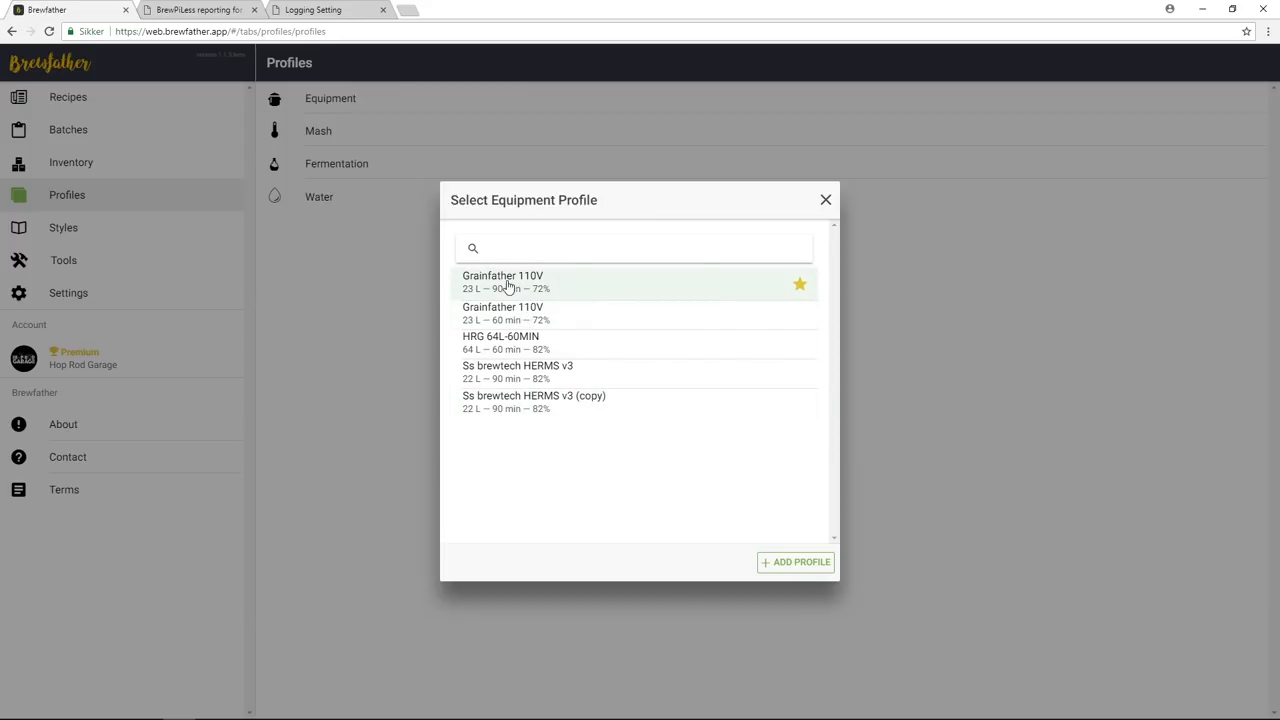
left_click(560, 372)
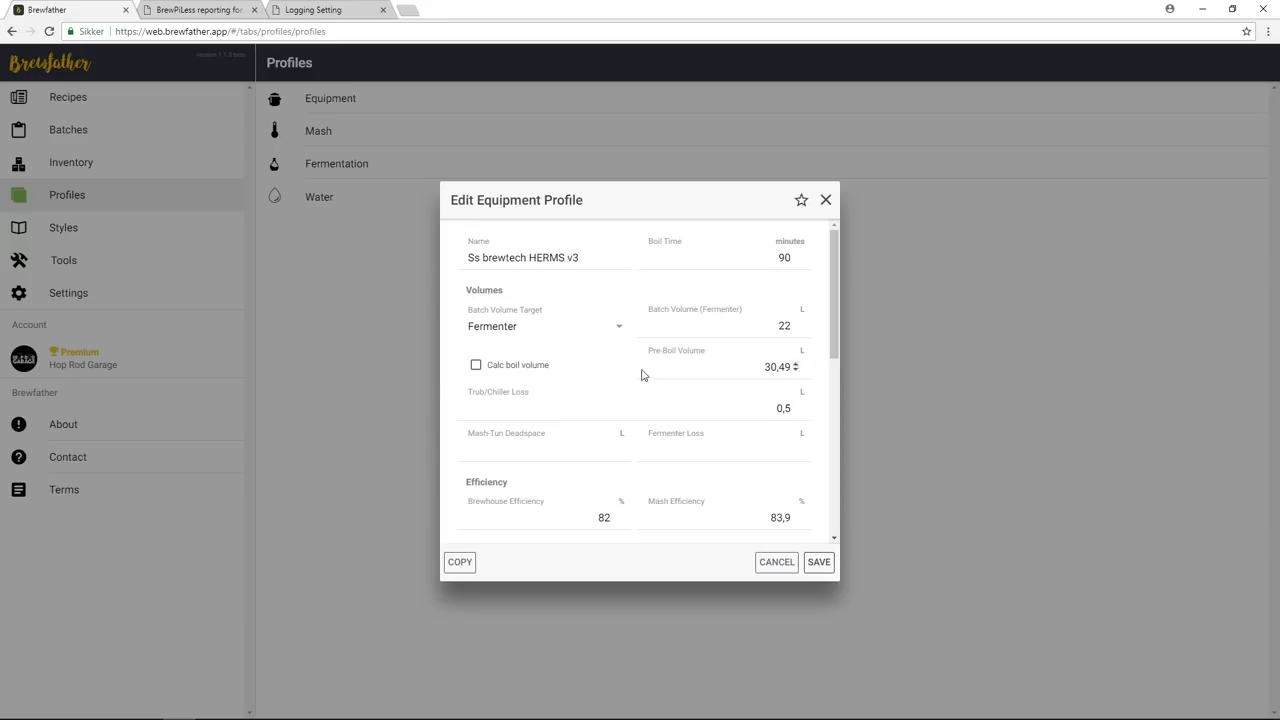
left_click(476, 366)
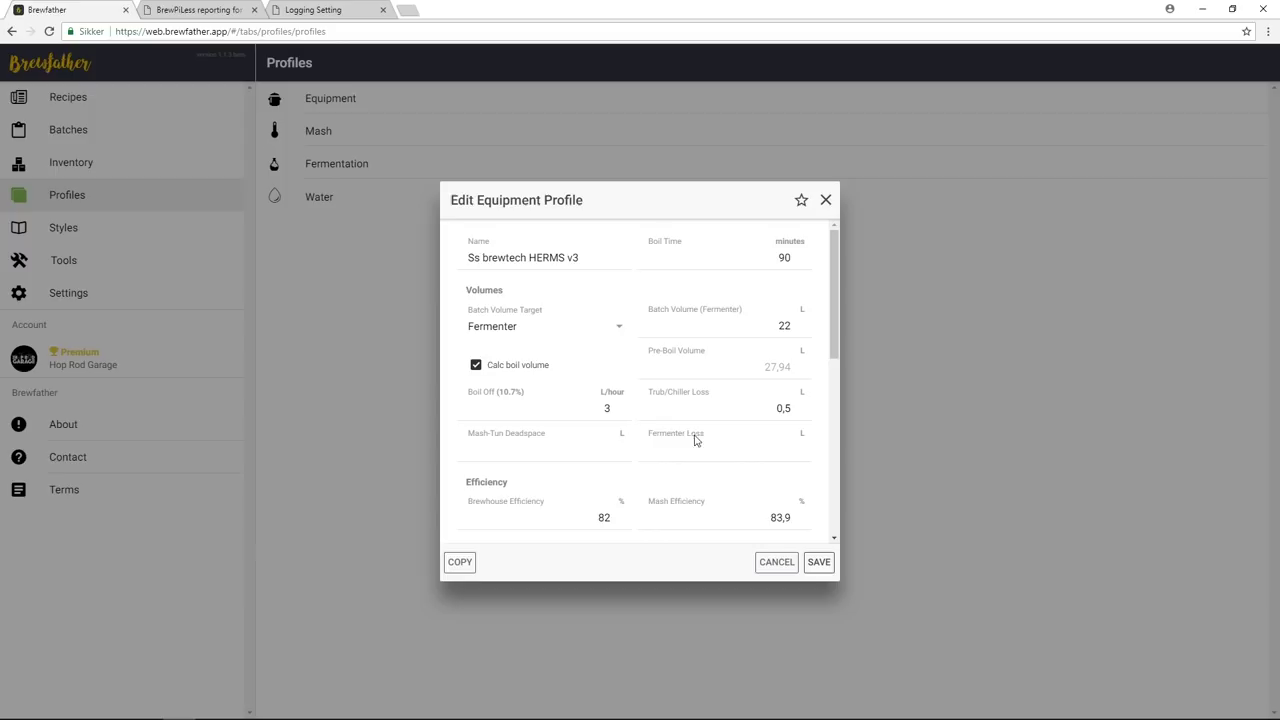
Examine the equipment profile's efficiency, hop utilization and mash/sparge water formula settings
scroll(678, 440, "down", 2)
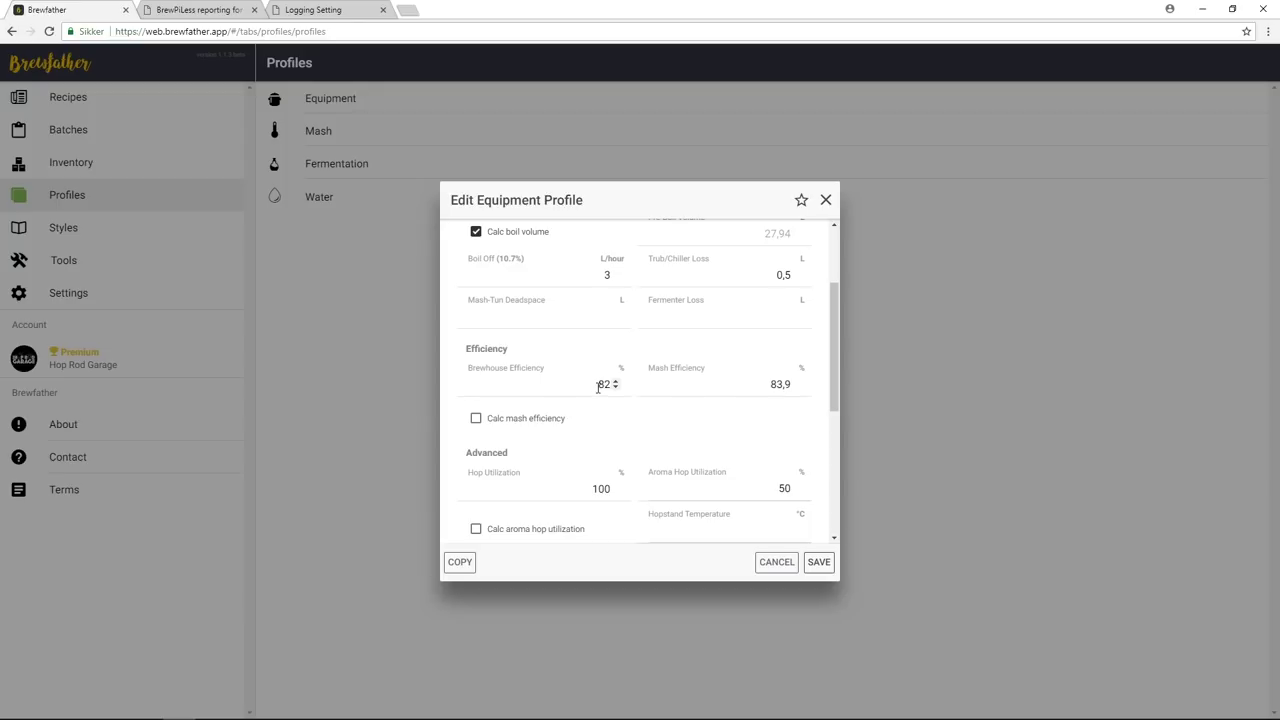
scroll(598, 387, "down", 3)
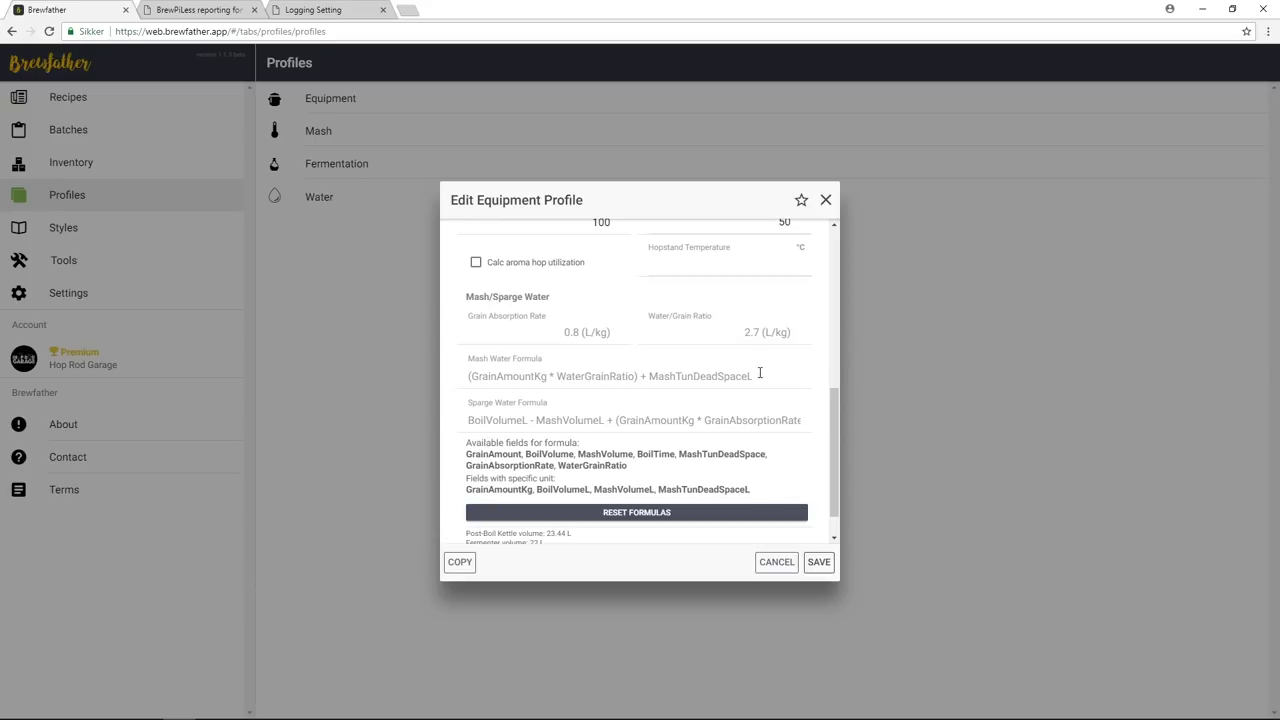
left_click(753, 376)
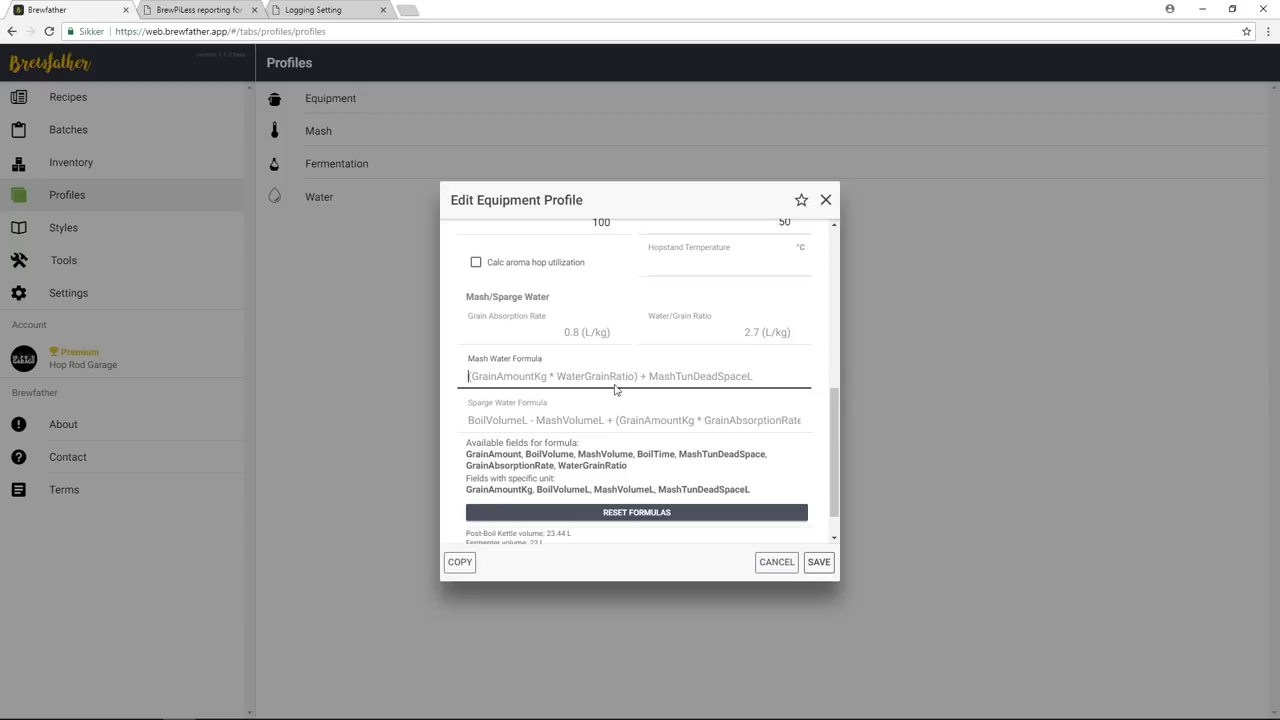
scroll(555, 437, "down", 1)
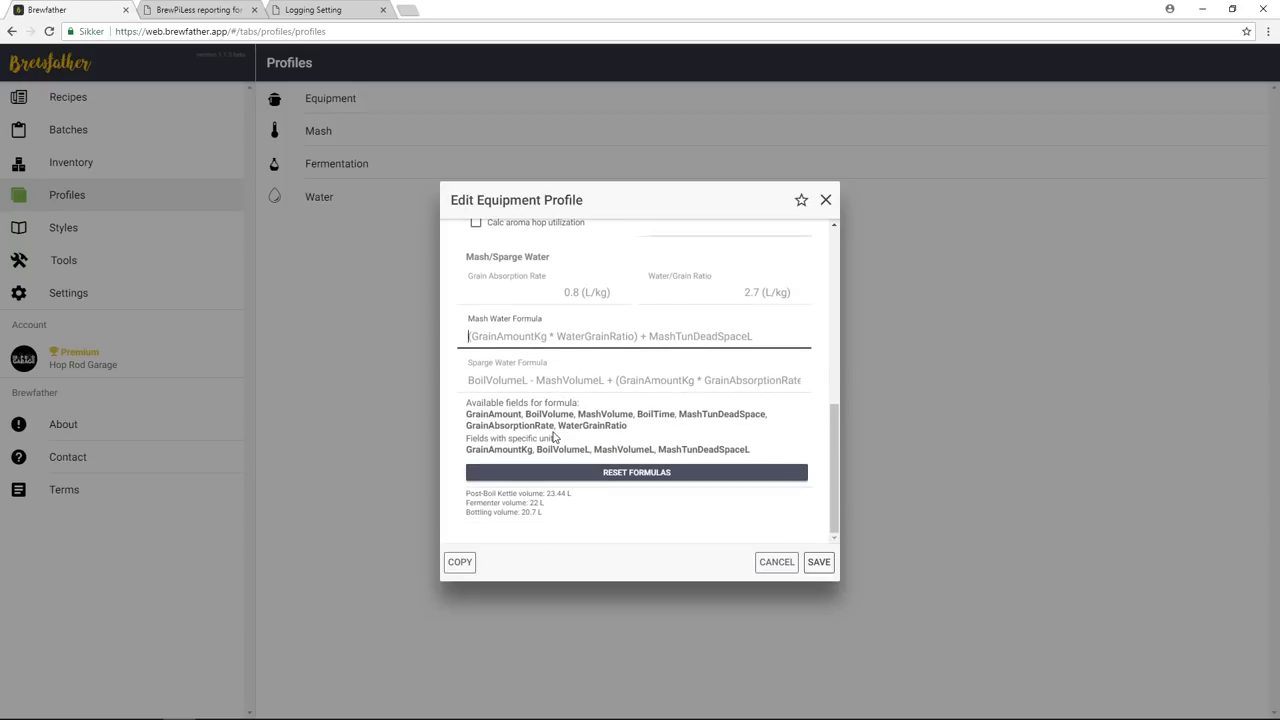
scroll(553, 437, "up", 5)
scroll(553, 437, "down", 4)
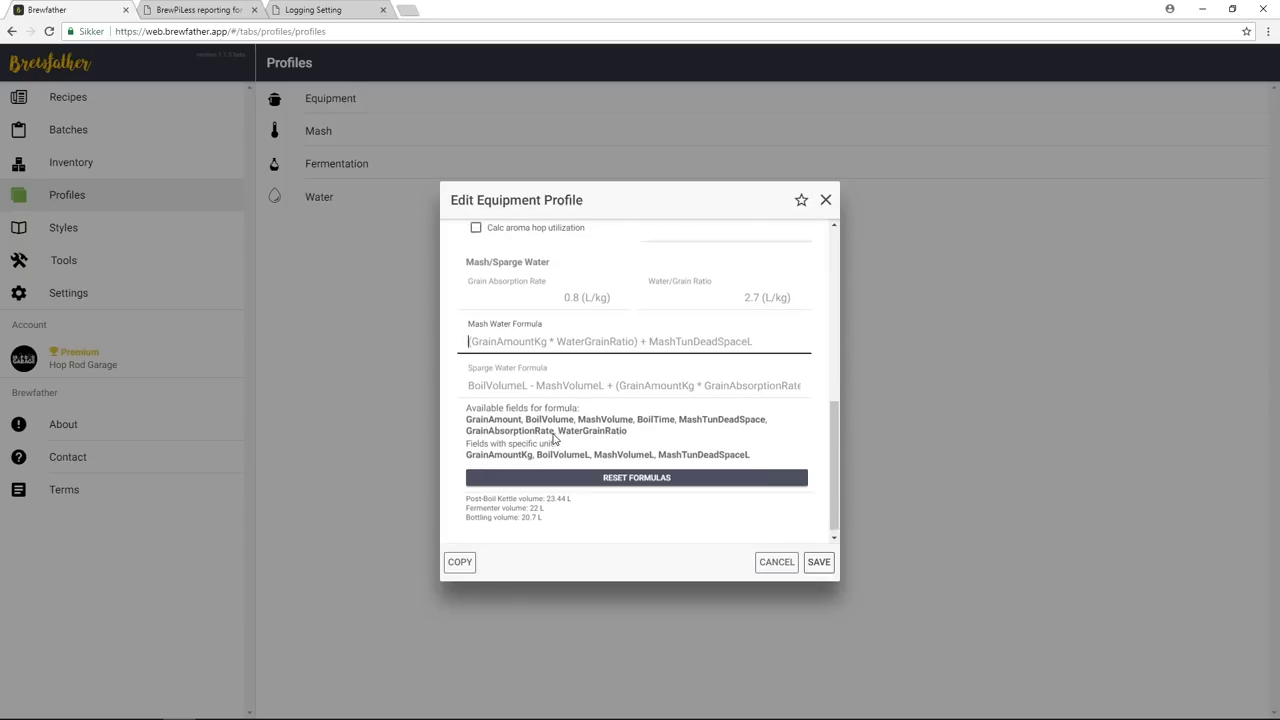
Review the equipment profile's water formulas, efficiency and volume settings, and close the profile without saving
scroll(553, 437, "up", 1)
scroll(553, 437, "down", 1)
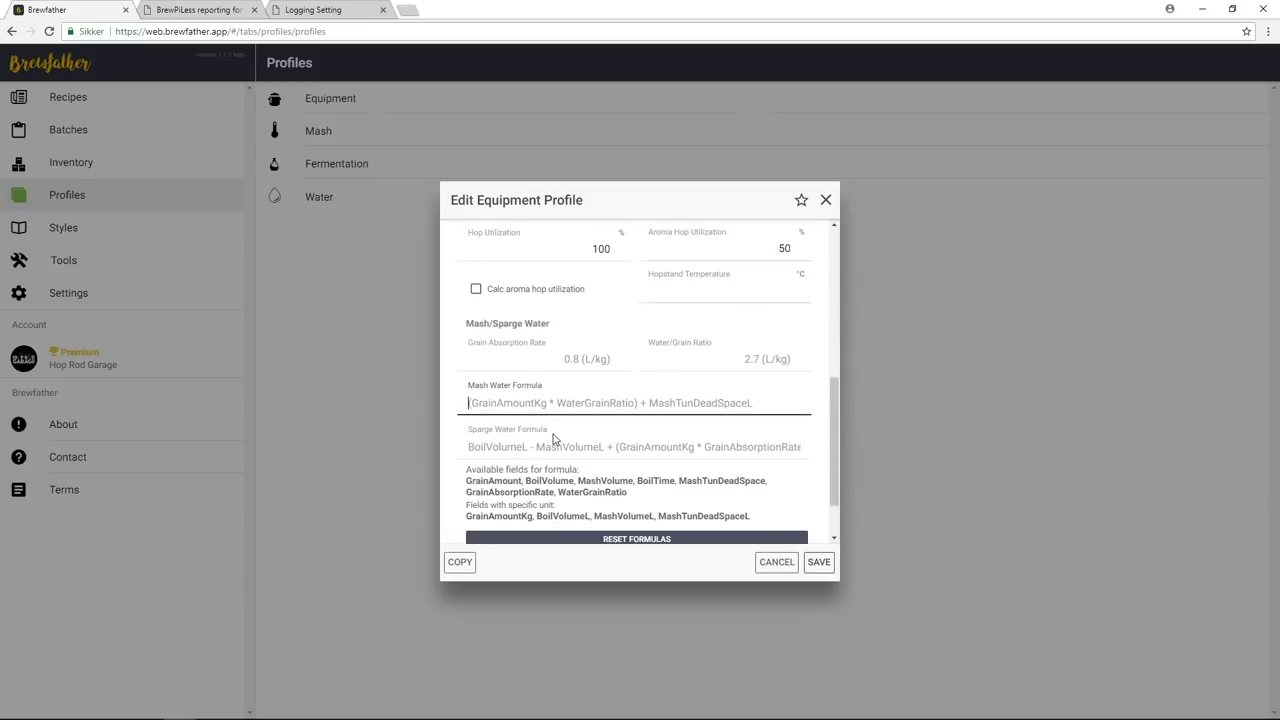
scroll(592, 437, "up", 4)
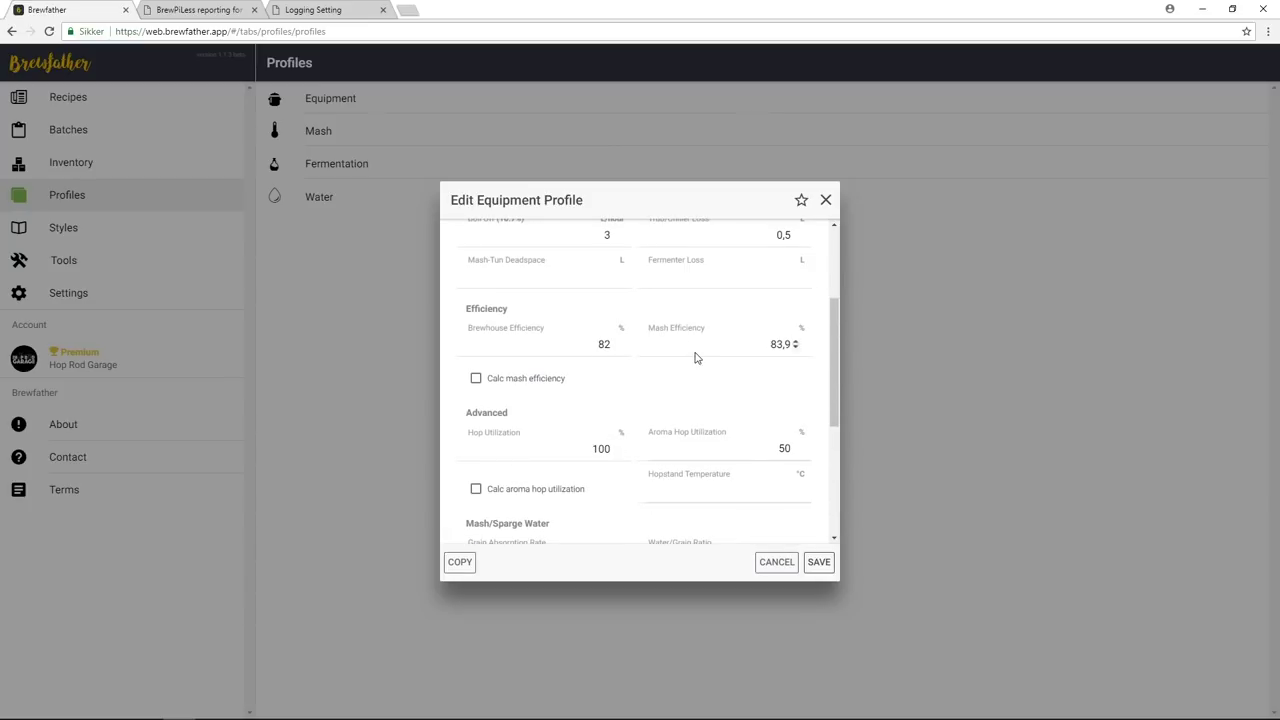
scroll(672, 357, "up", 1)
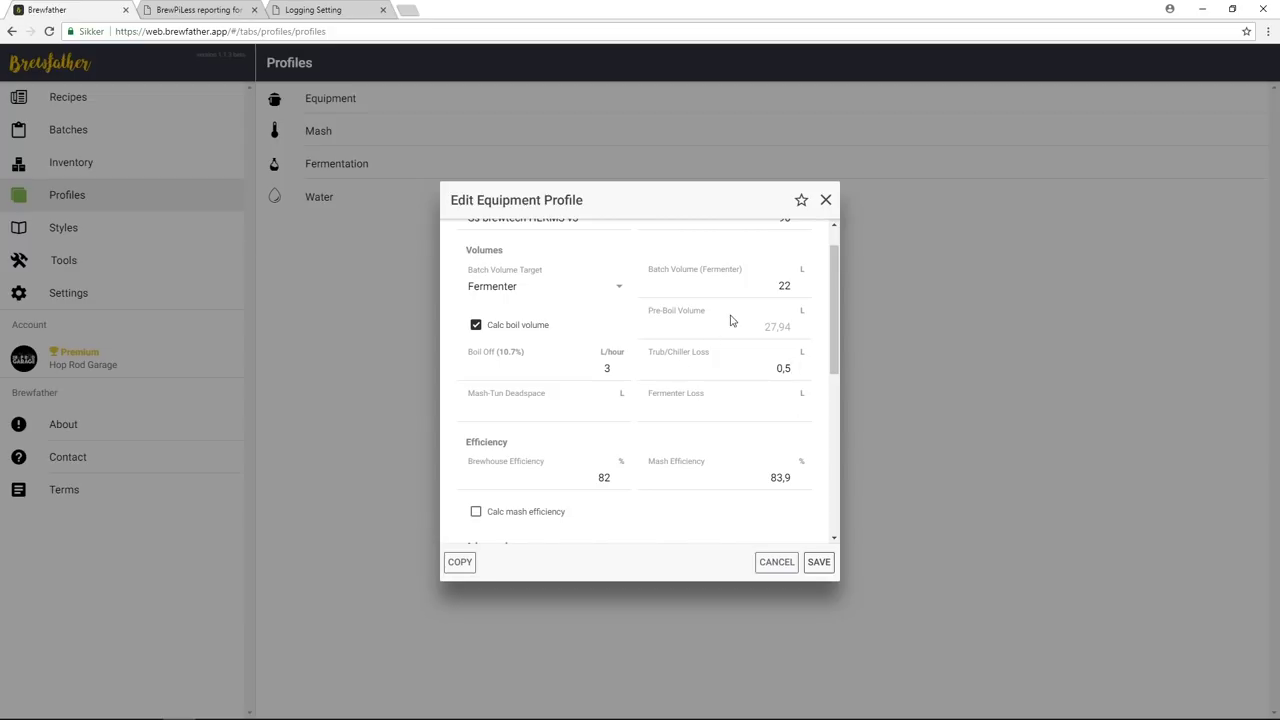
mouse_move(833, 308)
left_mouse_down()
mouse_move(836, 354)
mouse_move(834, 285)
left_mouse_up()
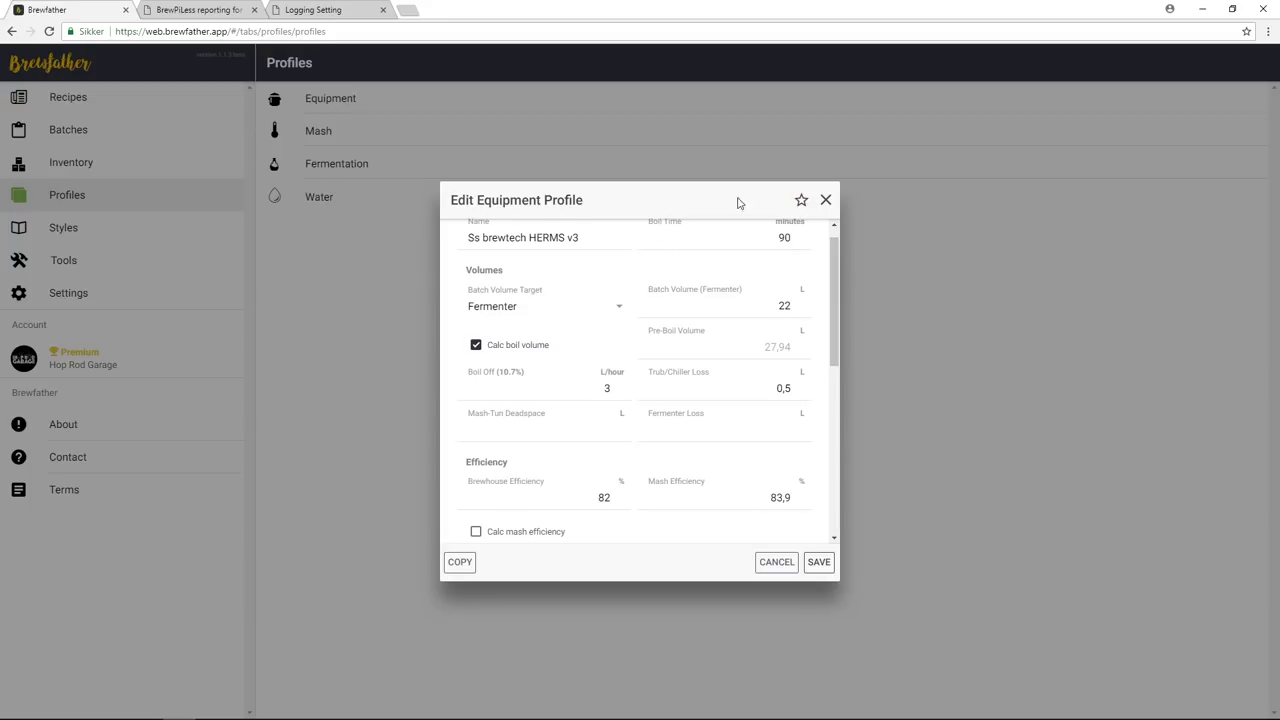
left_click(826, 203)
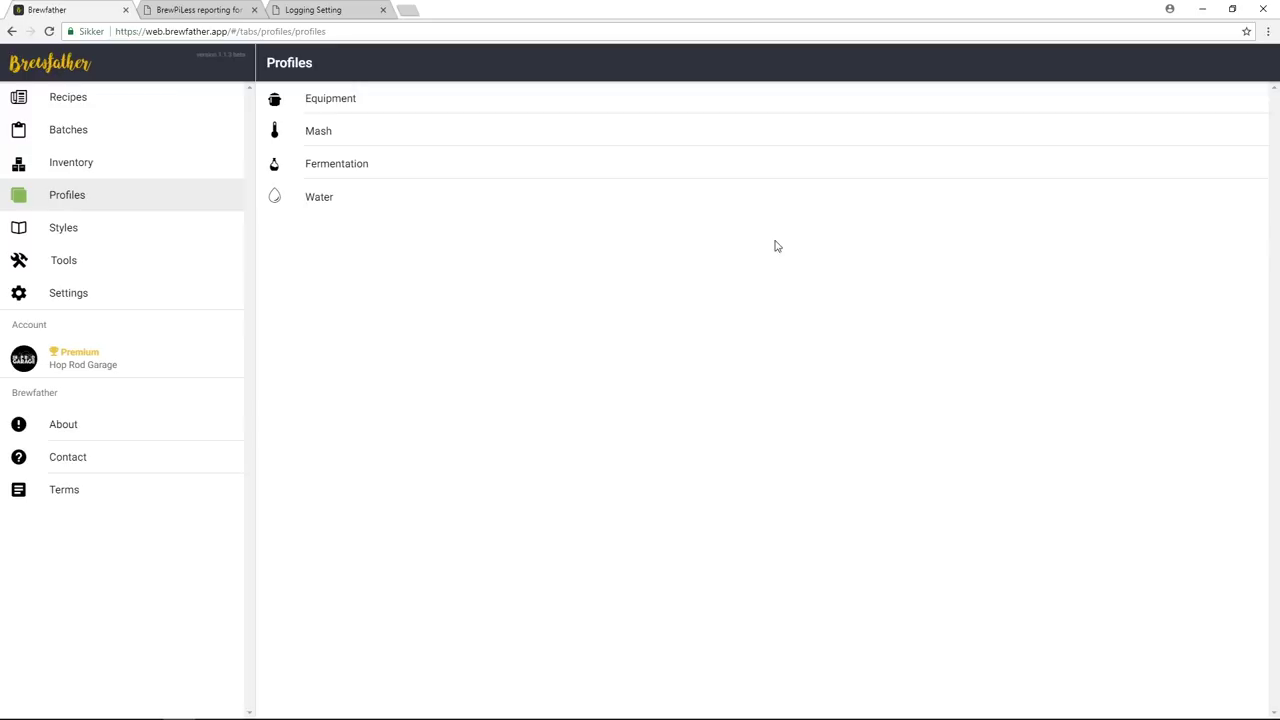
Check which equipment profile is starred in the equipment profile list, and close the list
left_click(368, 98)
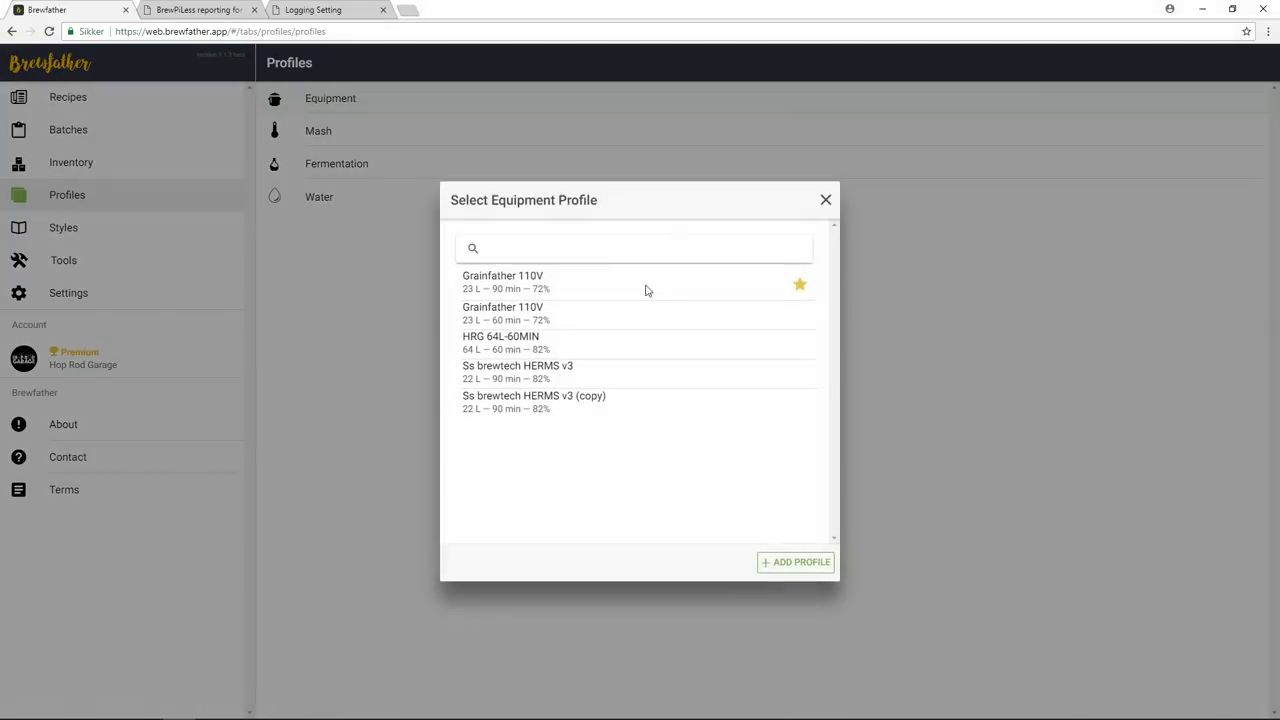
left_click(800, 286)
left_click(824, 201)
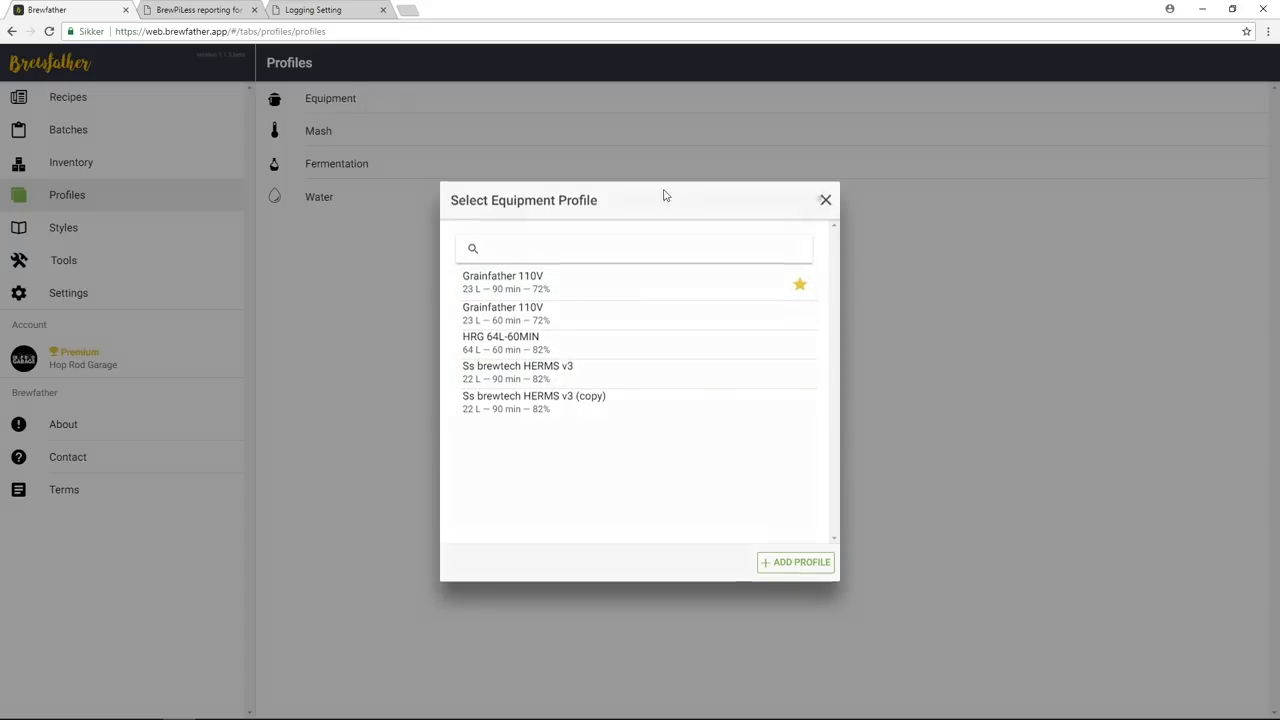
Open the mash profile "Protein rest plus beta- and alpha- amylase rests" and examine its steps' temperatures and times
left_click(357, 131)
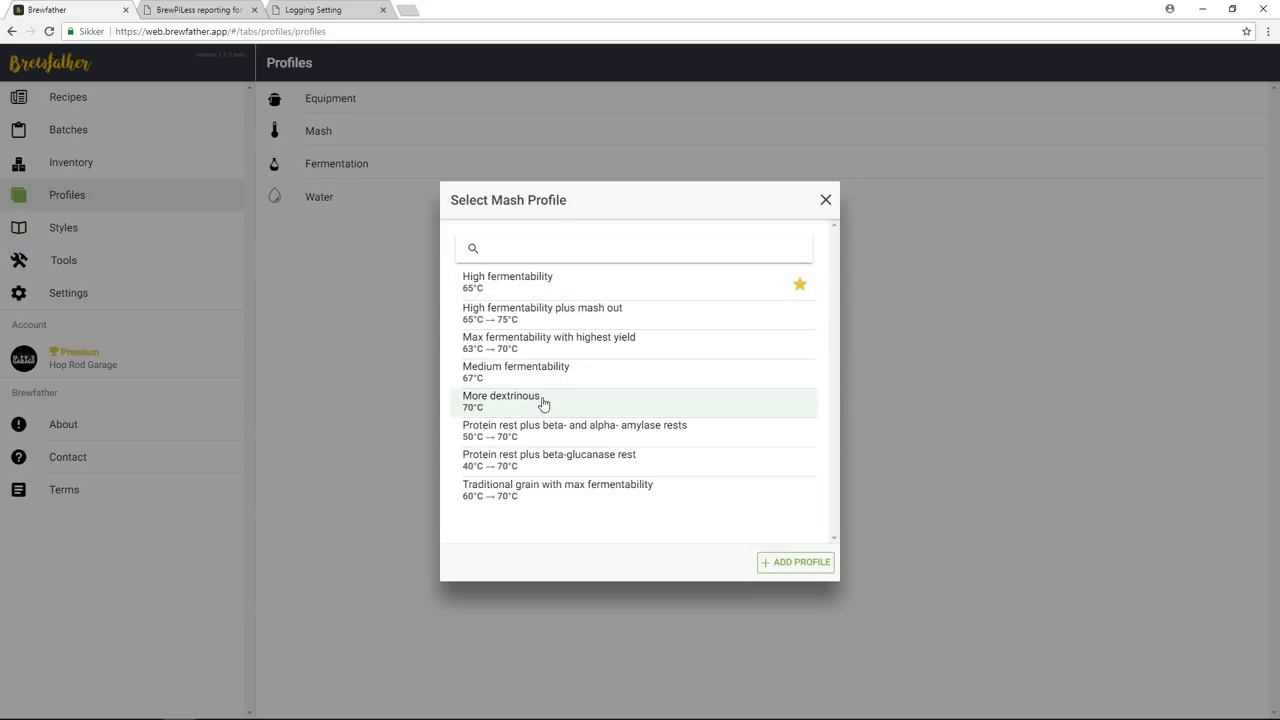
left_click(546, 432)
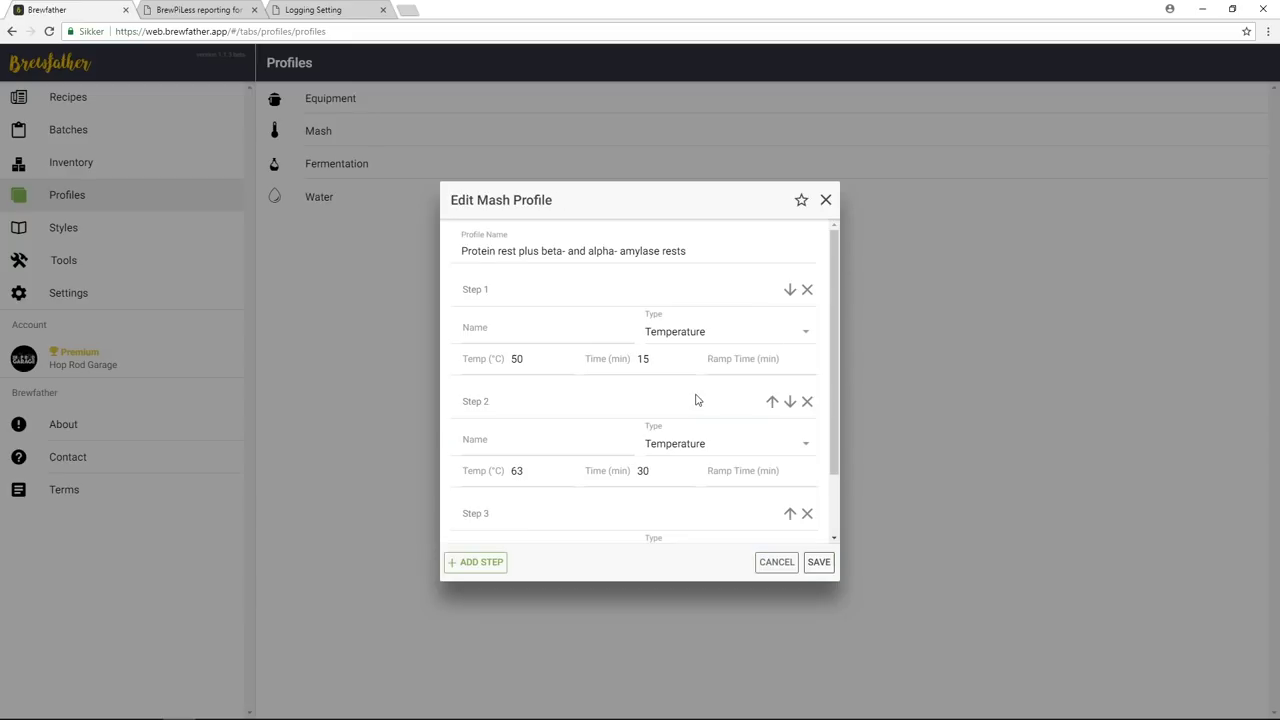
scroll(562, 372, "down", 1)
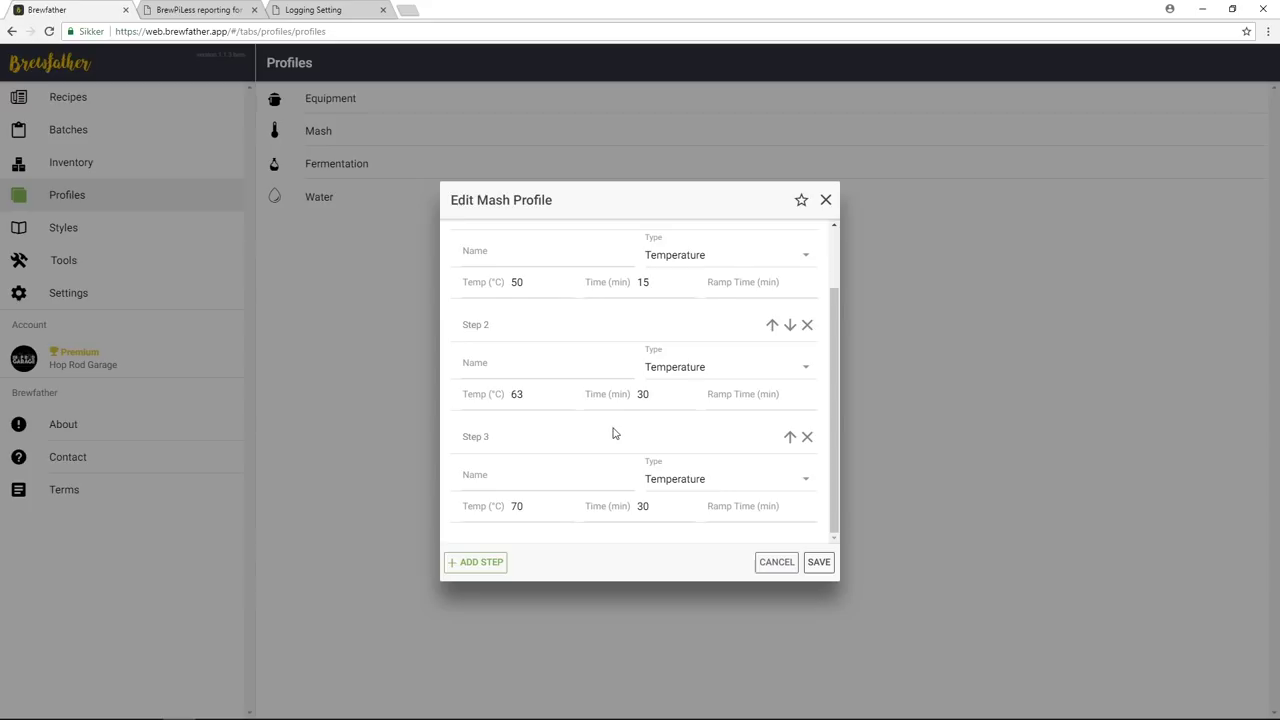
scroll(614, 433, "up", 2)
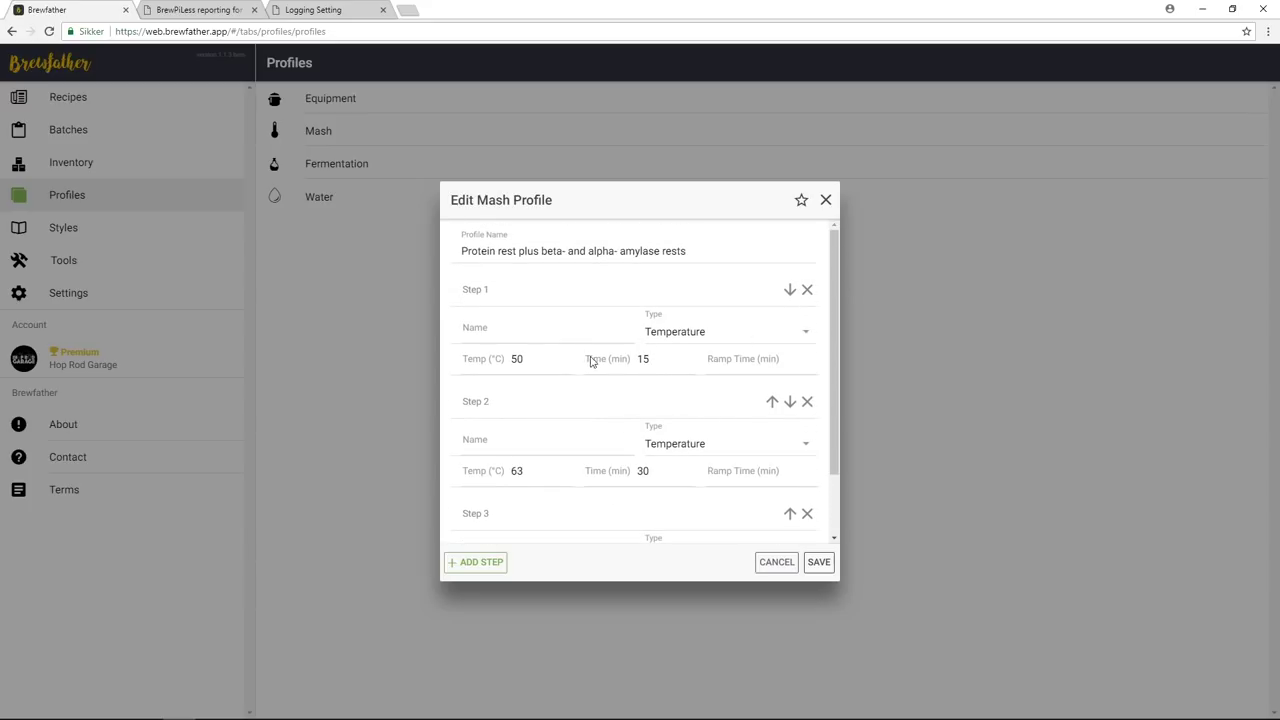
scroll(591, 361, "down", 2)
scroll(613, 432, "up", 2)
Examine the type options for mash step 1 and the remaining steps, and close the mash profile without saving
left_click(808, 336)
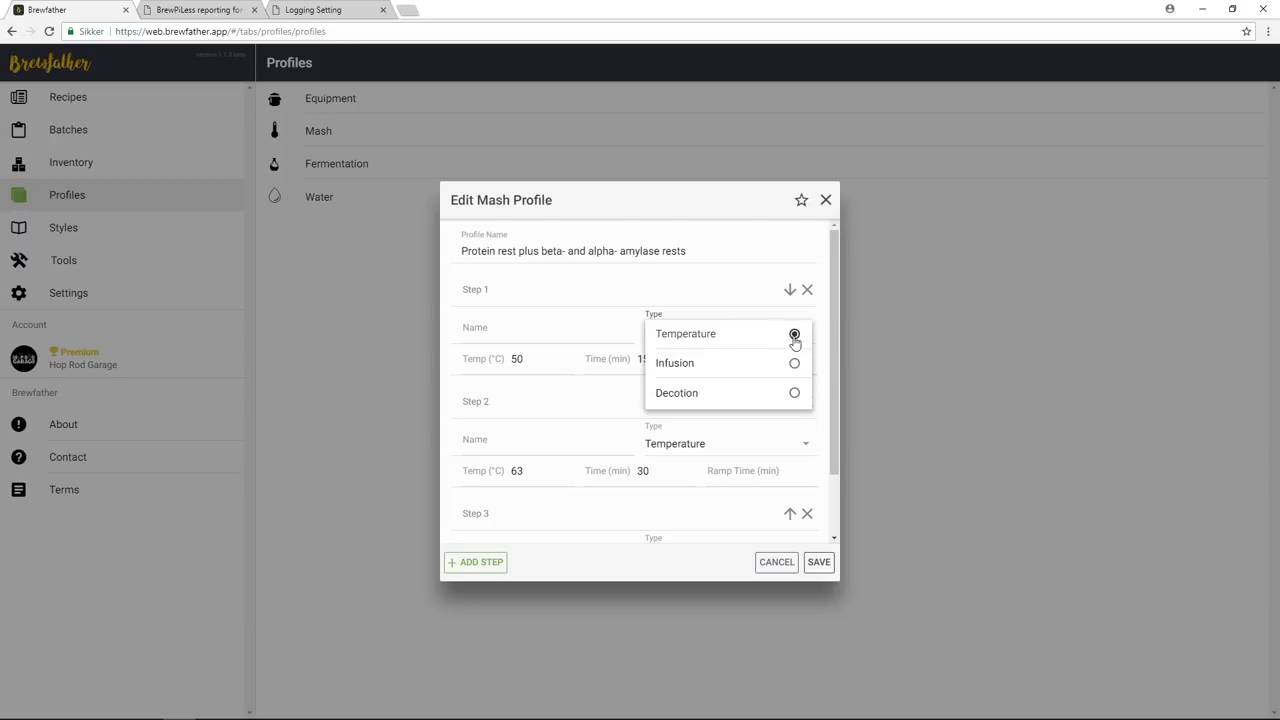
left_click(750, 258)
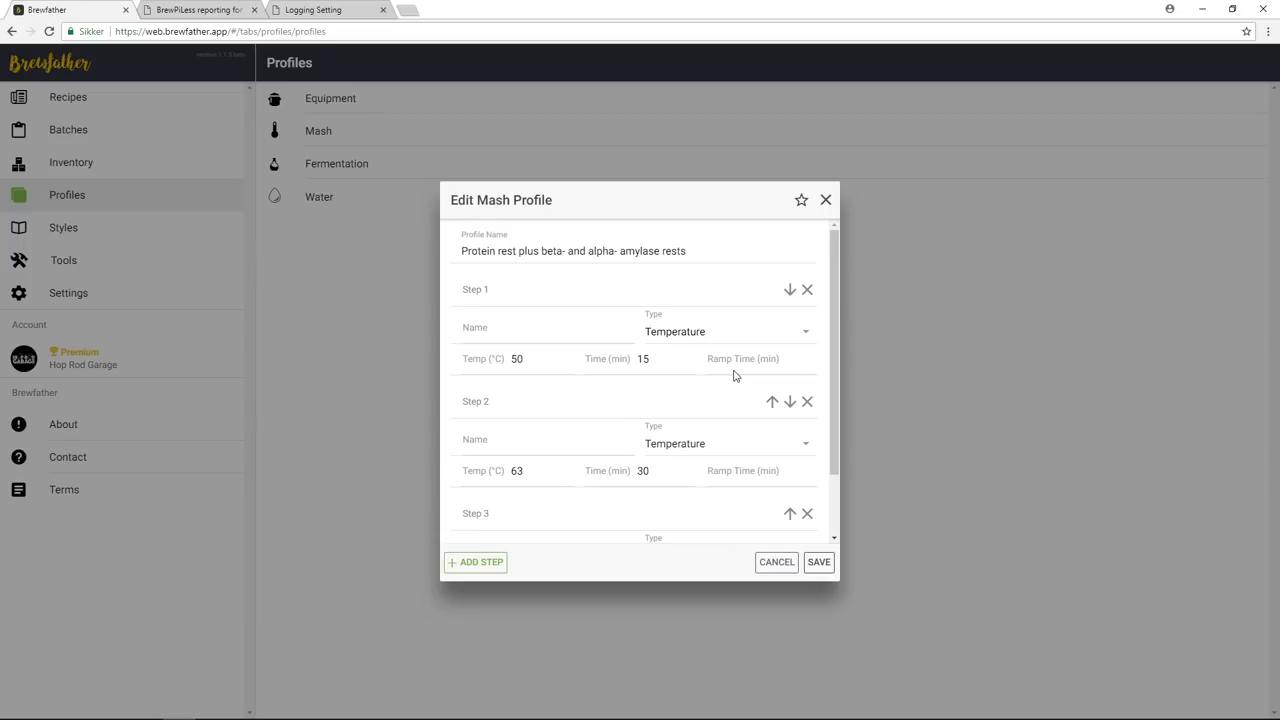
scroll(709, 388, "down", 2)
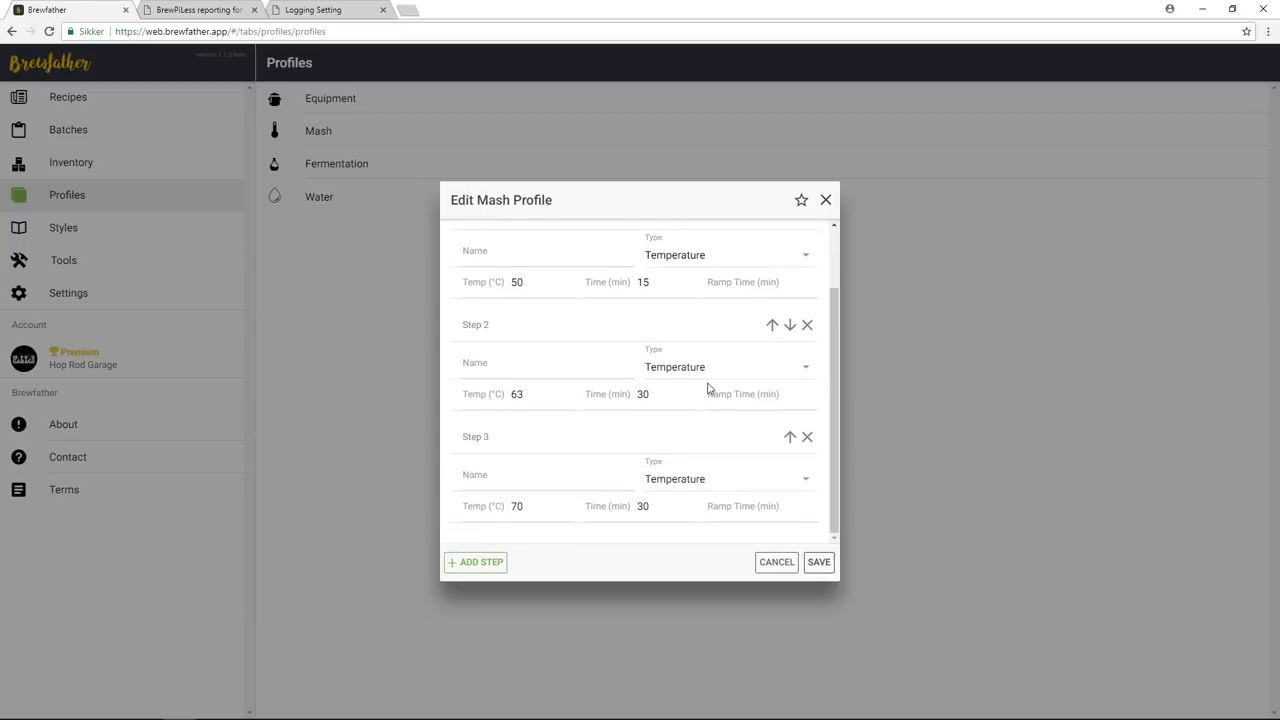
scroll(707, 396, "up", 2)
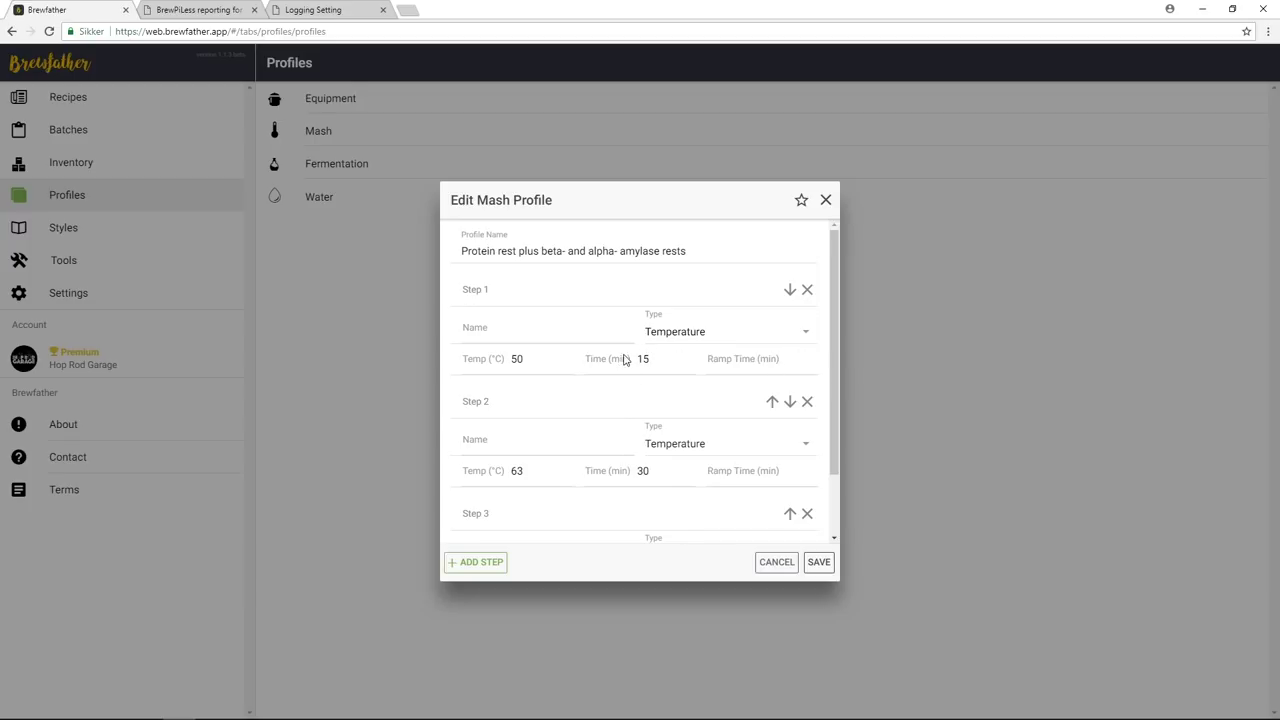
left_click(825, 201)
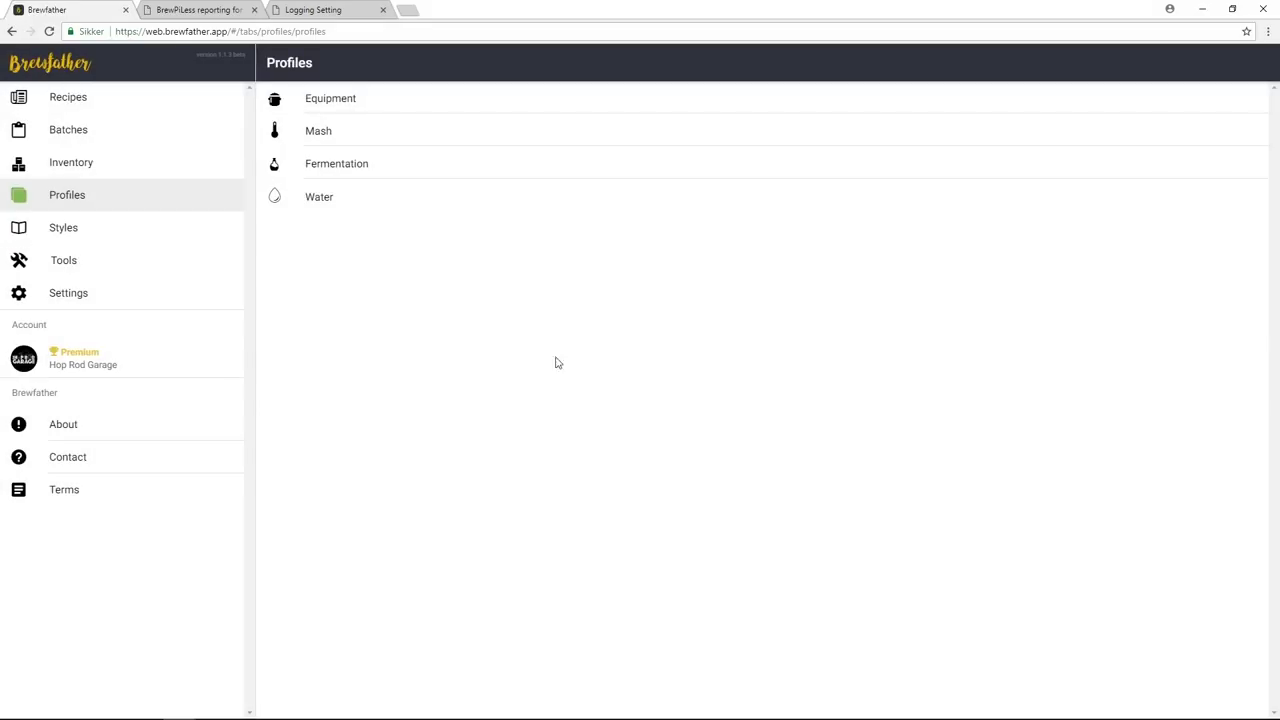
Open the Lager fermentation profile, examine its steps' types, temperatures and days, and close it without saving
left_click(355, 168)
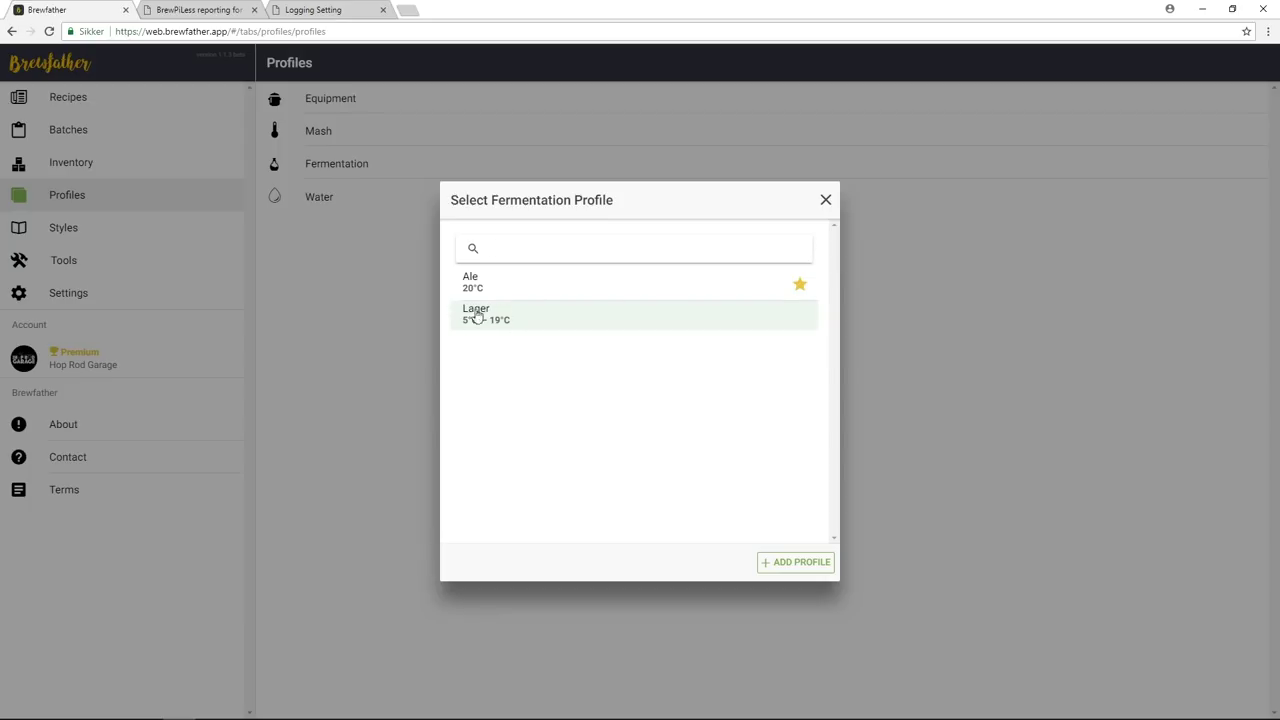
left_click(544, 323)
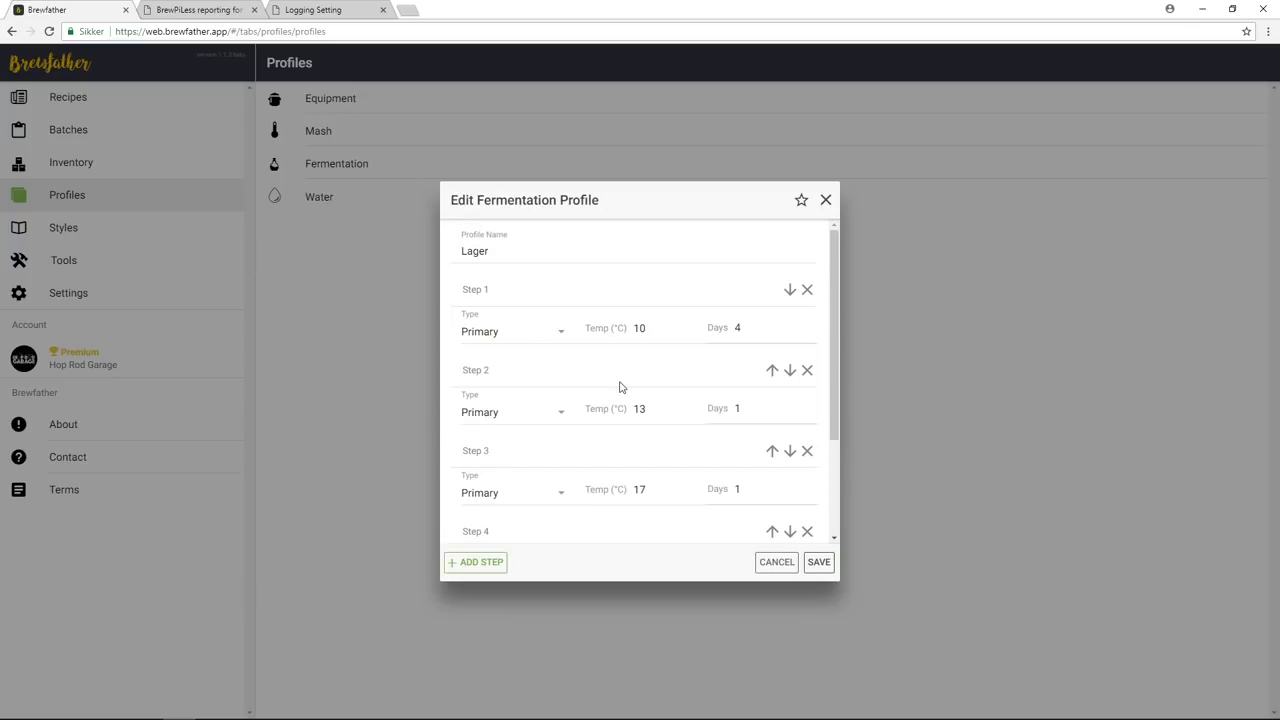
scroll(653, 460, "down", 2)
scroll(655, 460, "up", 2)
mouse_move(835, 332)
left_mouse_down()
mouse_move(857, 468)
mouse_move(833, 313)
left_mouse_up()
left_click(825, 200)
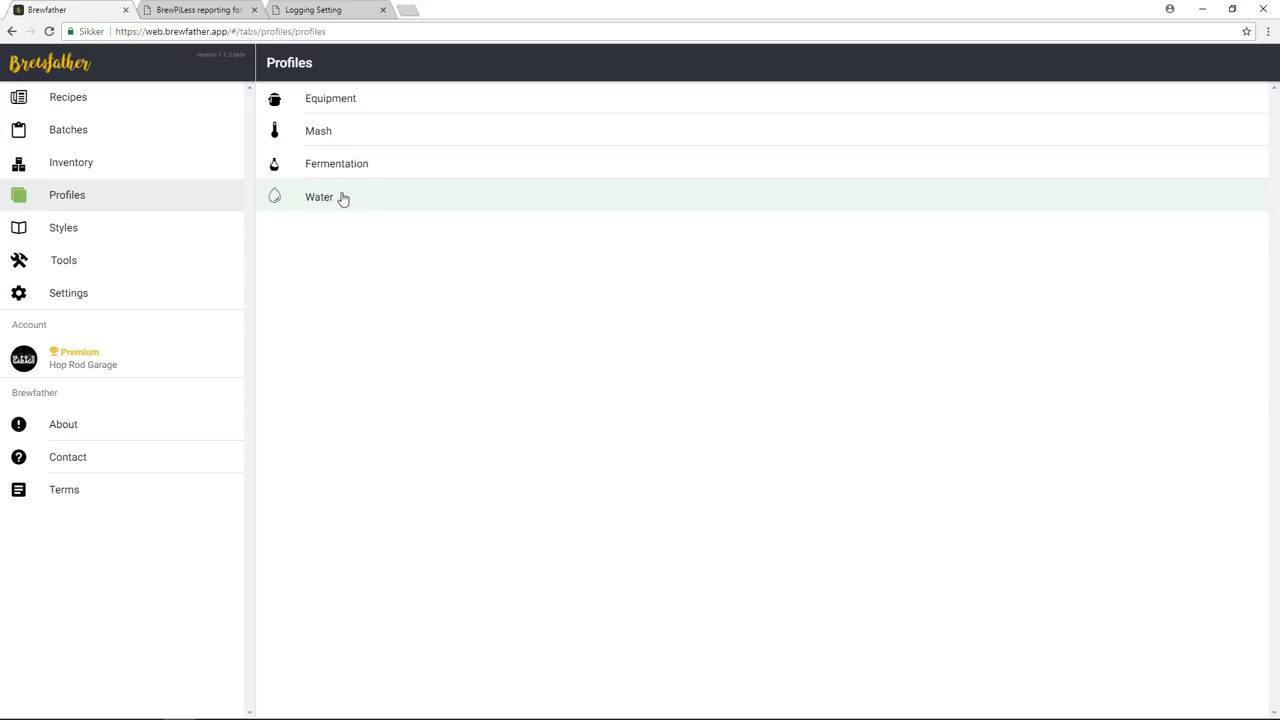
Examine the list of water profiles and their mineral values, and close the list
left_click(341, 197)
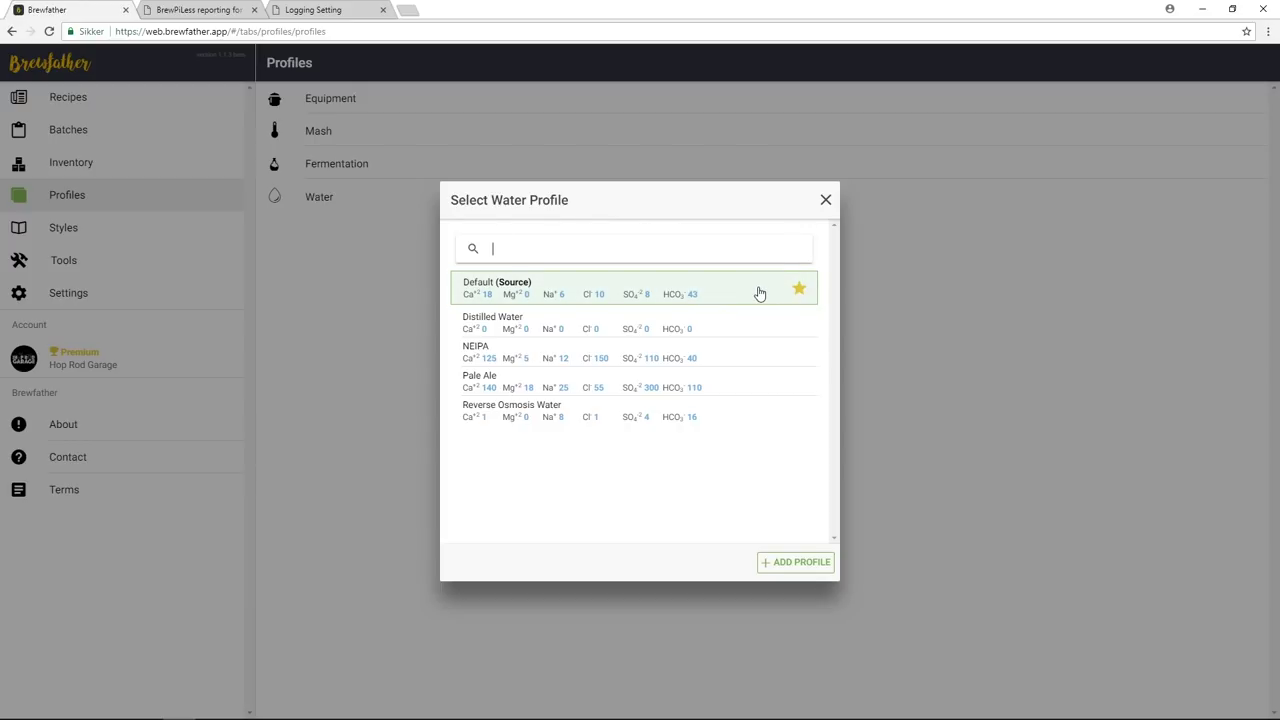
left_click(826, 200)
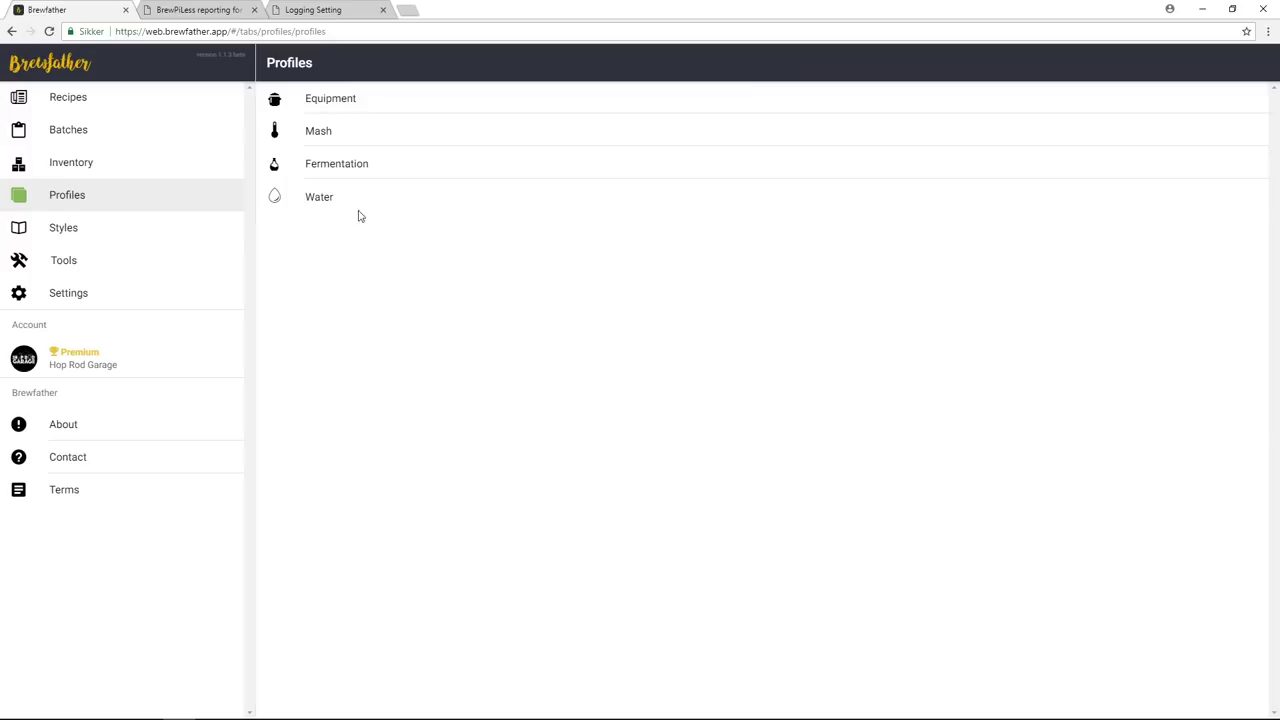
Open the beer styles library and browse its list of styles
left_click(121, 235)
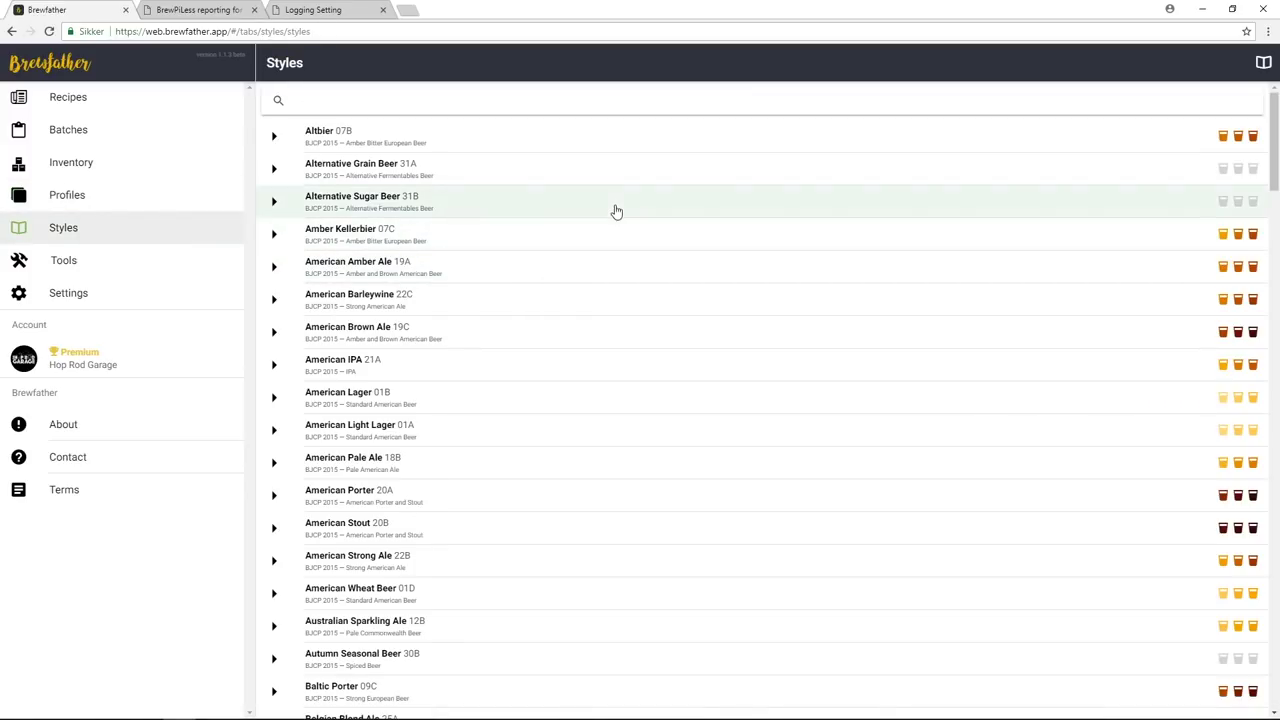
scroll(688, 298, "down", 3)
scroll(690, 299, "down", 2)
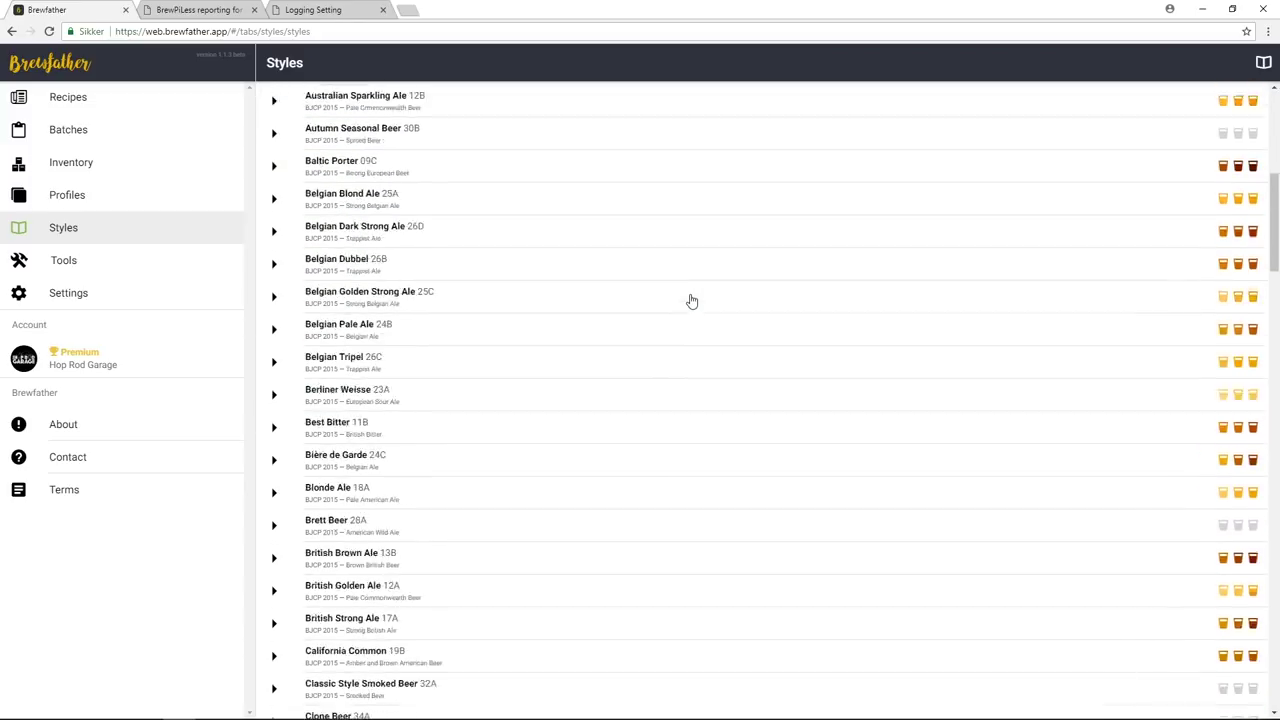
scroll(660, 290, "up", 5)
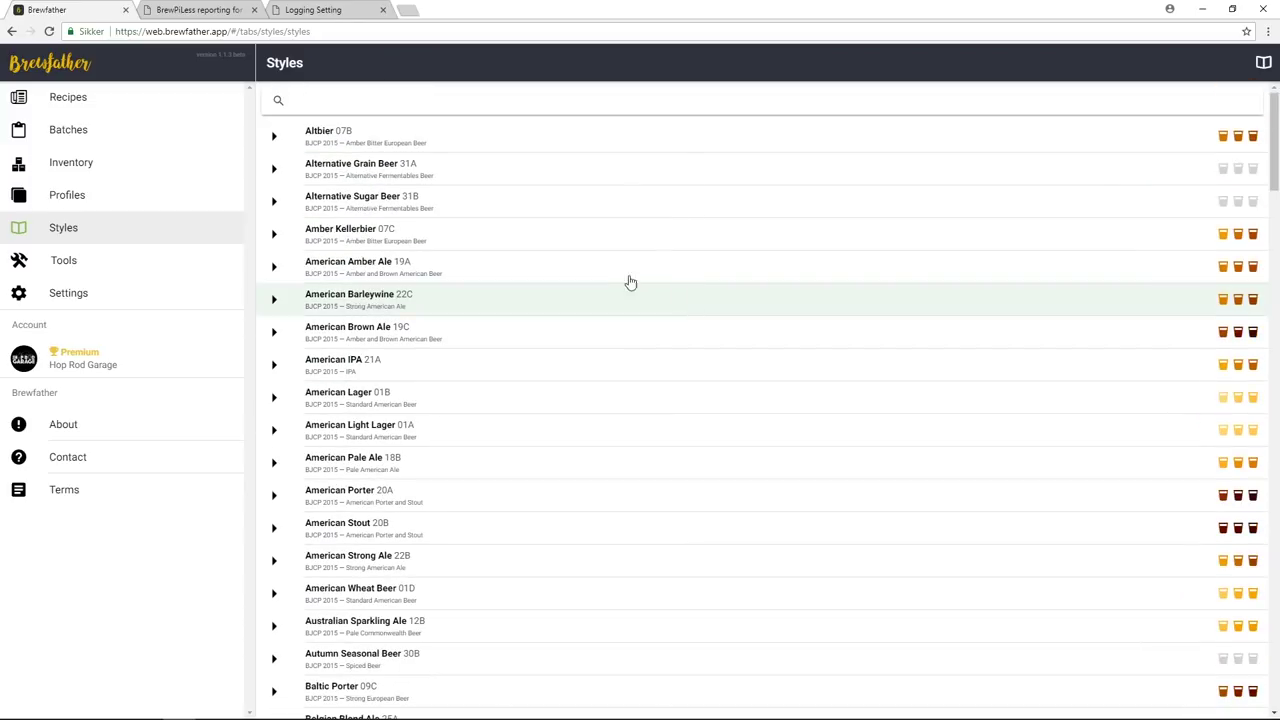
Search the styles for "pils", read the German Pils description and vitals, and clear the search
left_click(418, 100)
type("pils")
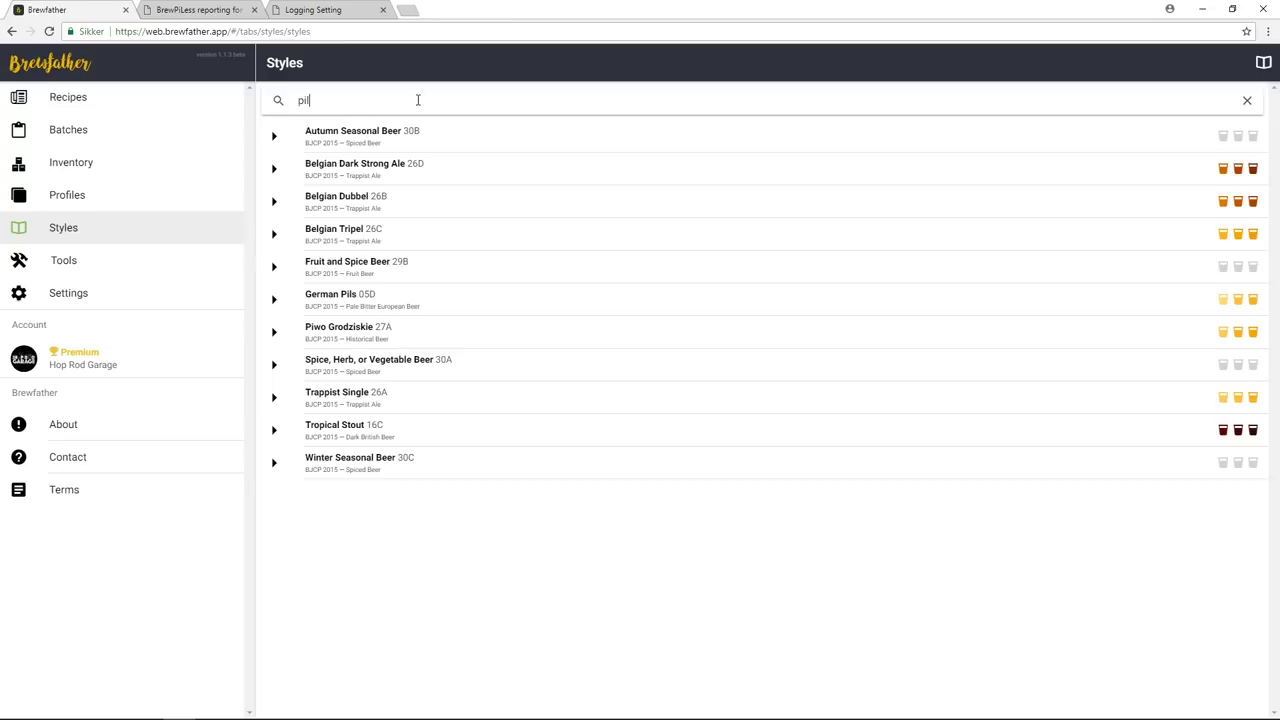
left_click(299, 137)
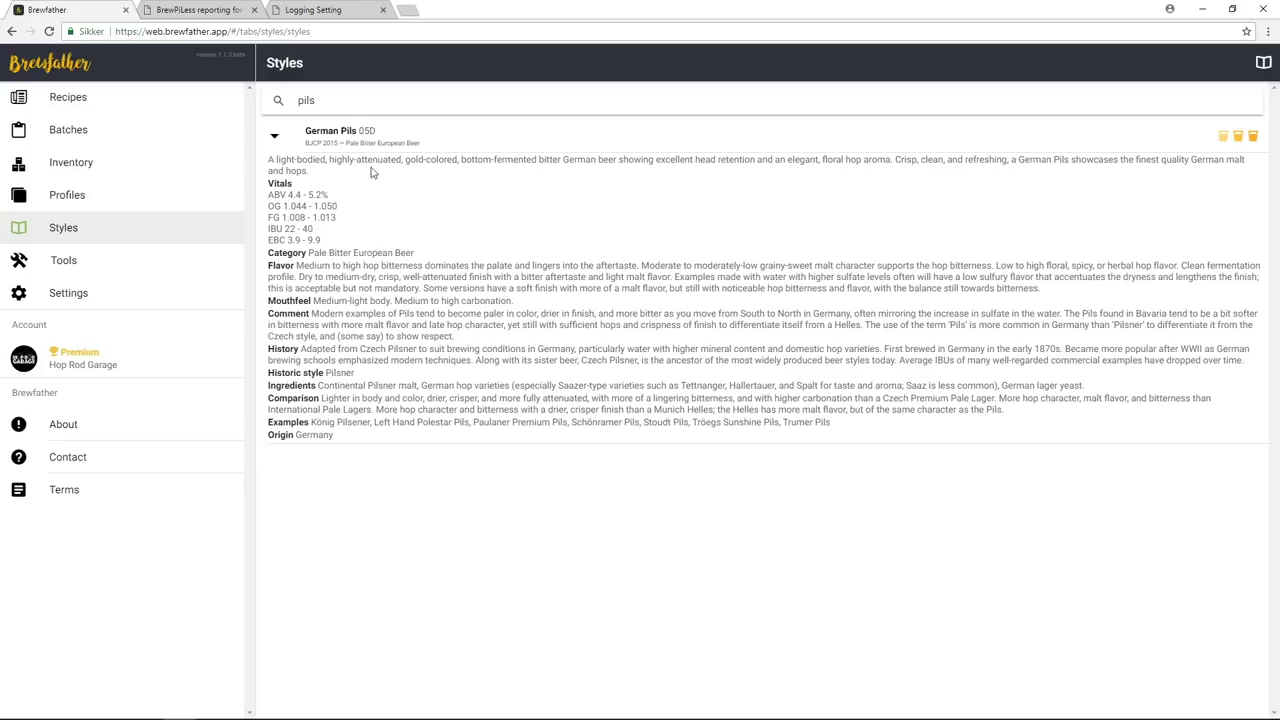
left_click(274, 136)
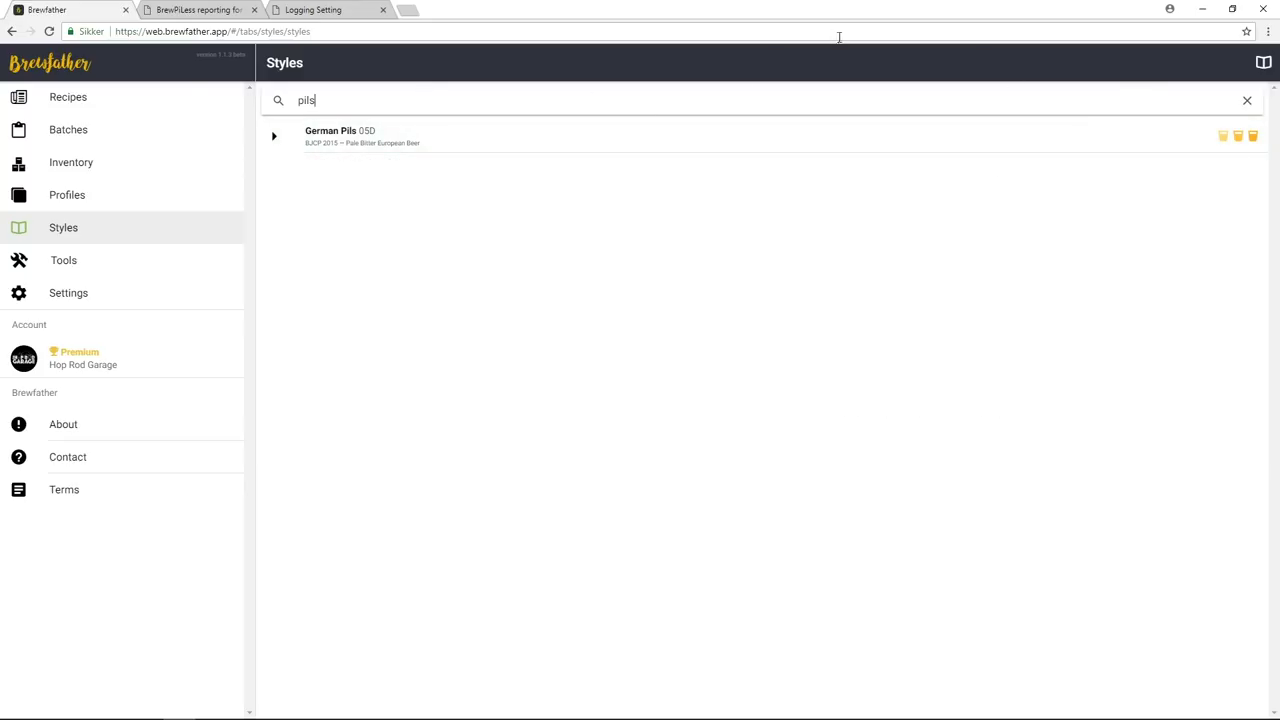
left_click(1248, 103)
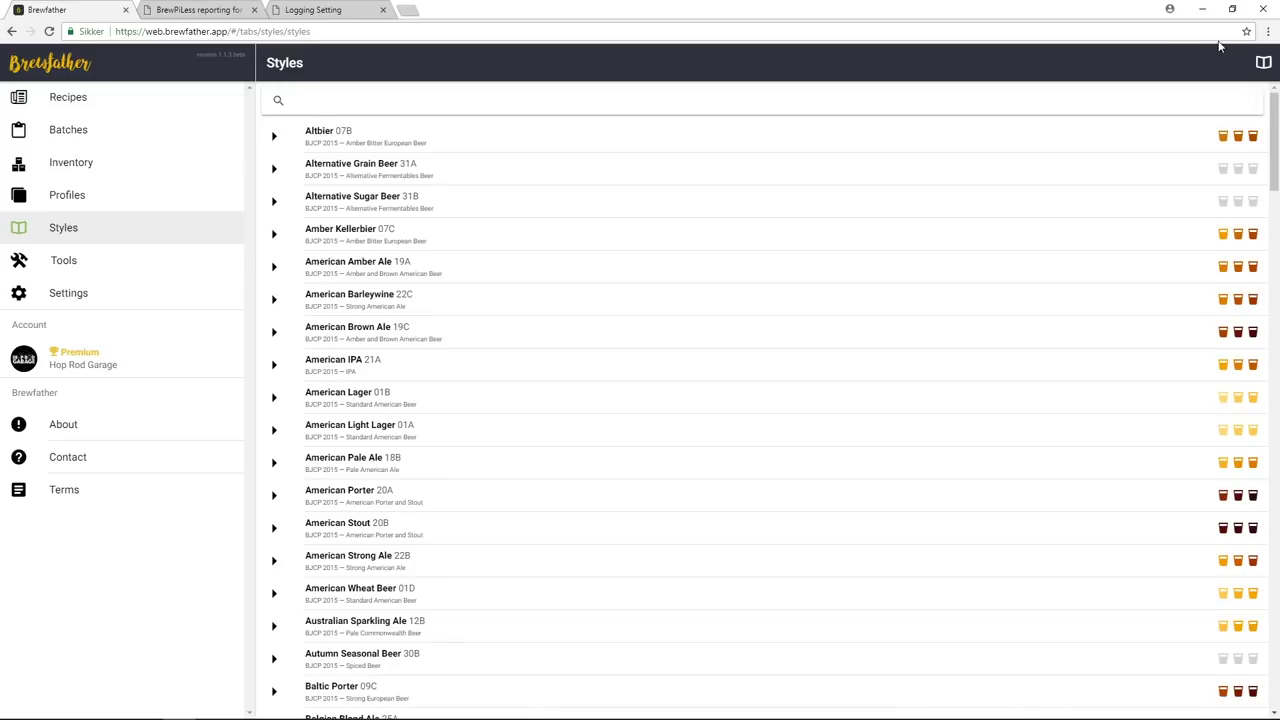
Examine the available style guidelines, cancel without changing the selection, and browse the styles list again
left_click(1263, 64)
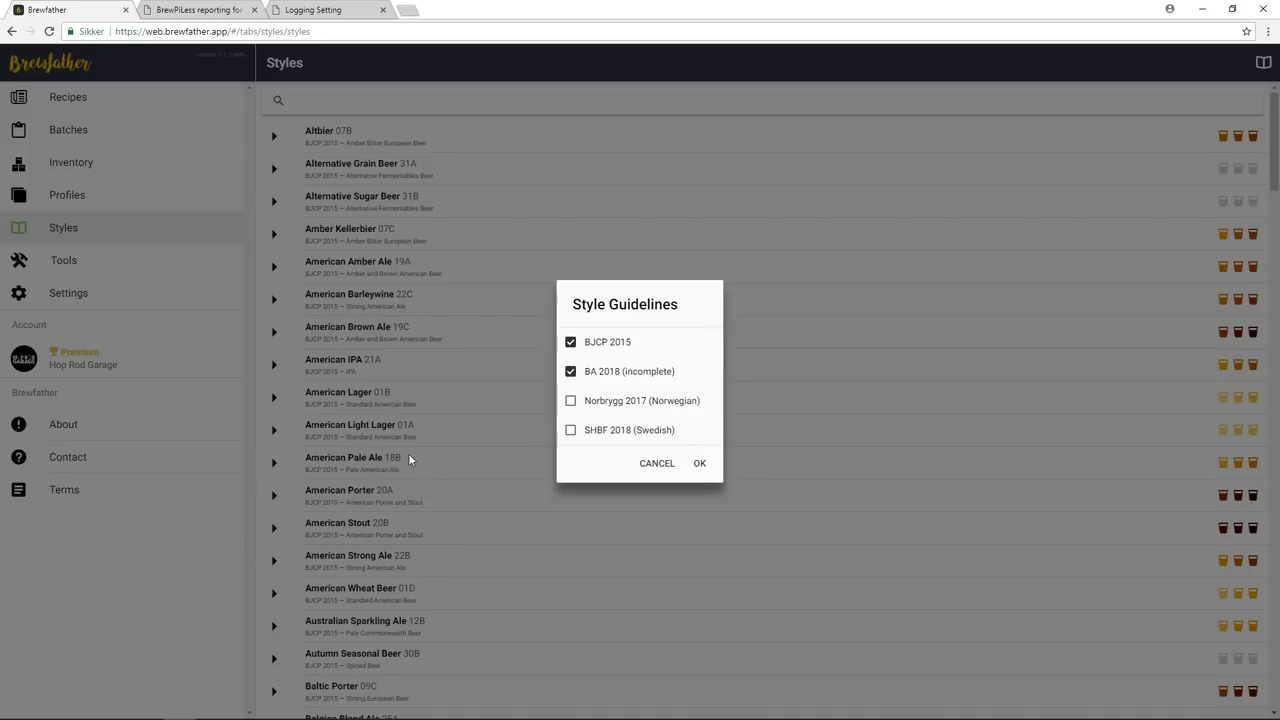
left_click(664, 463)
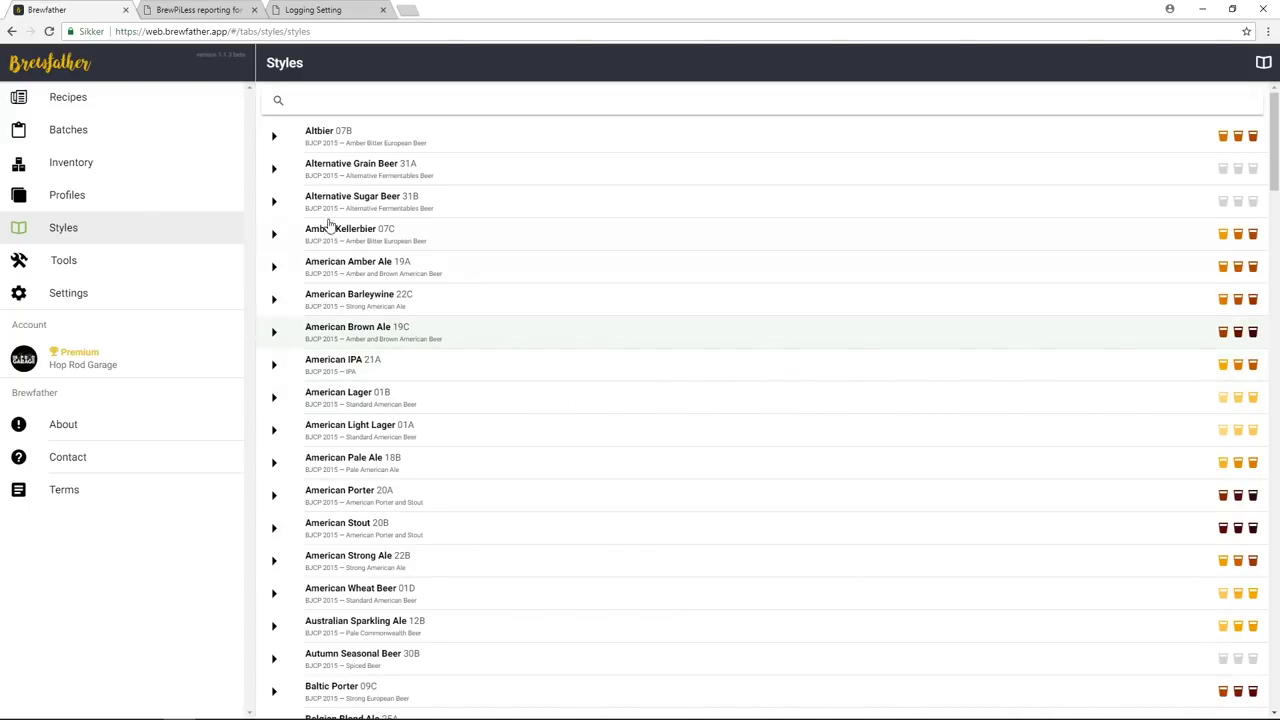
scroll(817, 296, "down", 20)
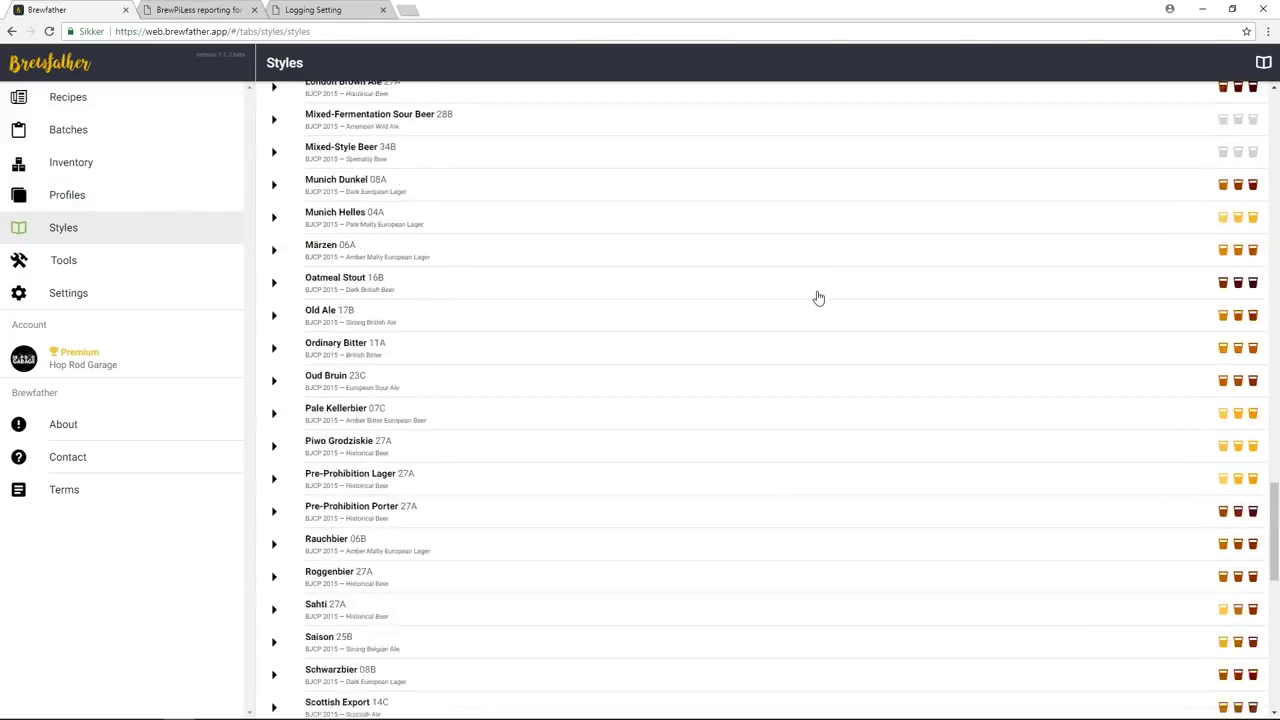
scroll(817, 300, "up", 20)
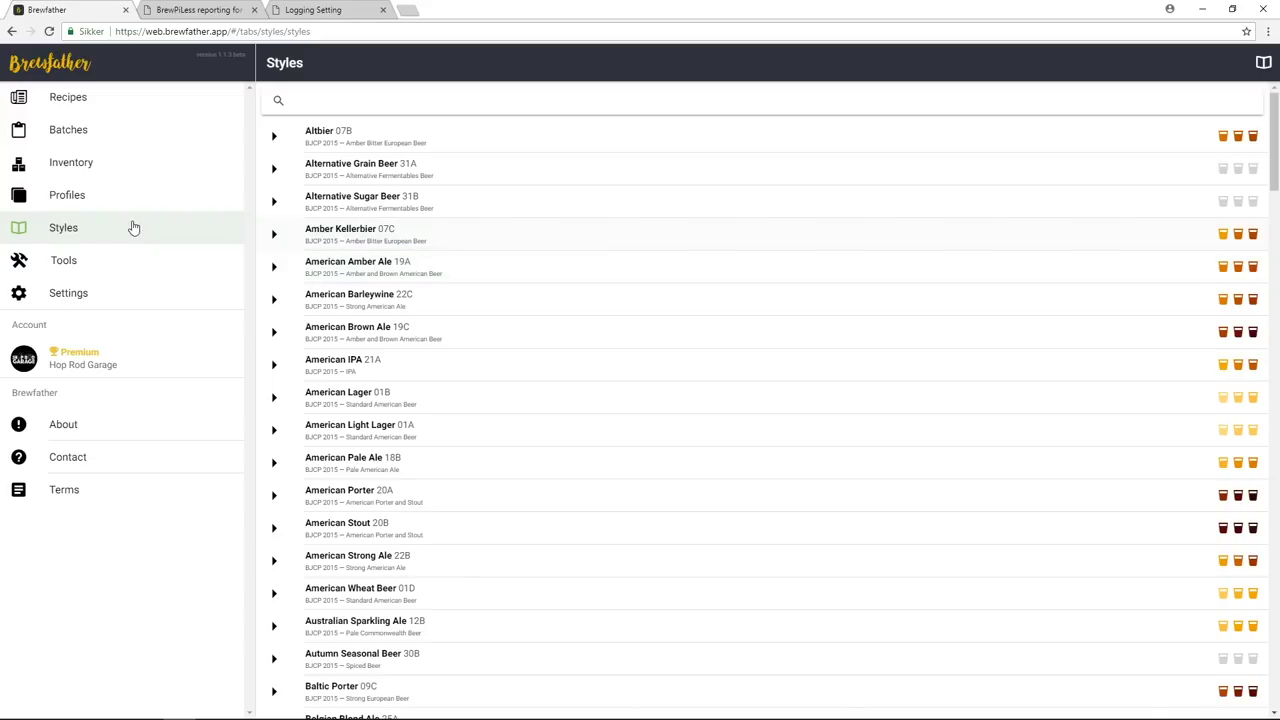
View the Alcohol / Attenuation / Calories calculator among the brewing tools, and return to the tools list
left_click(111, 263)
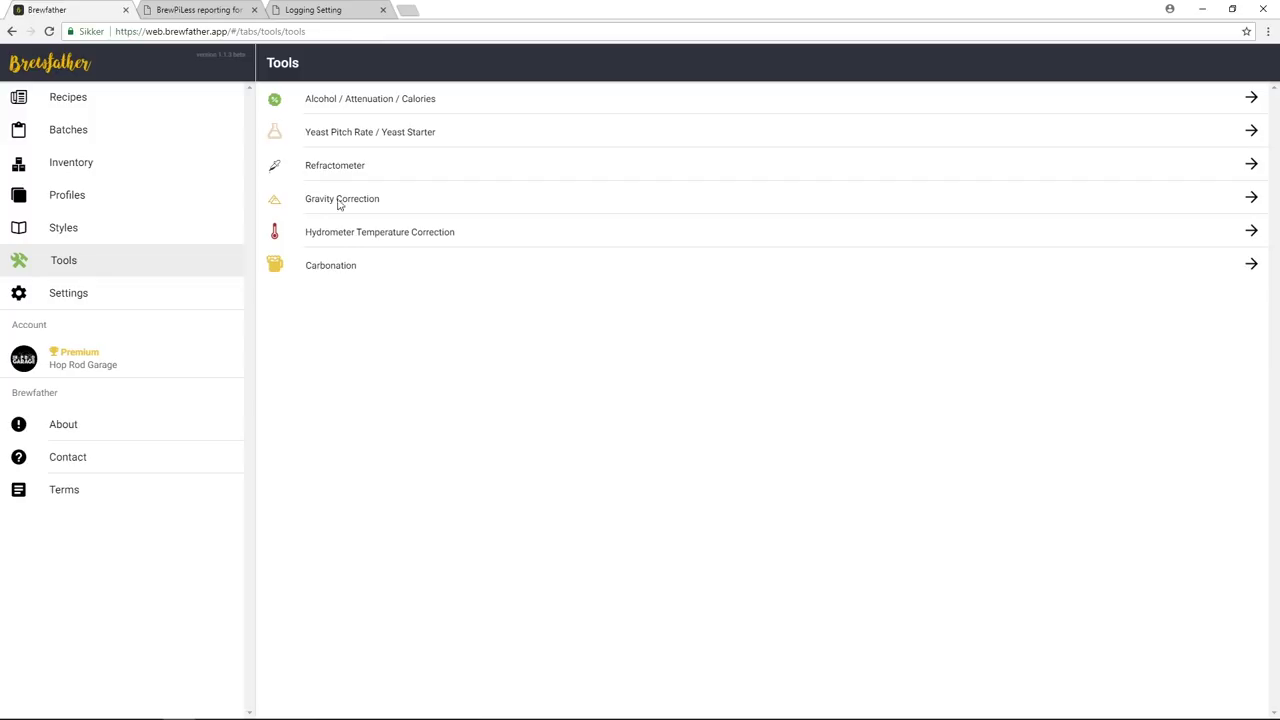
left_click(343, 101)
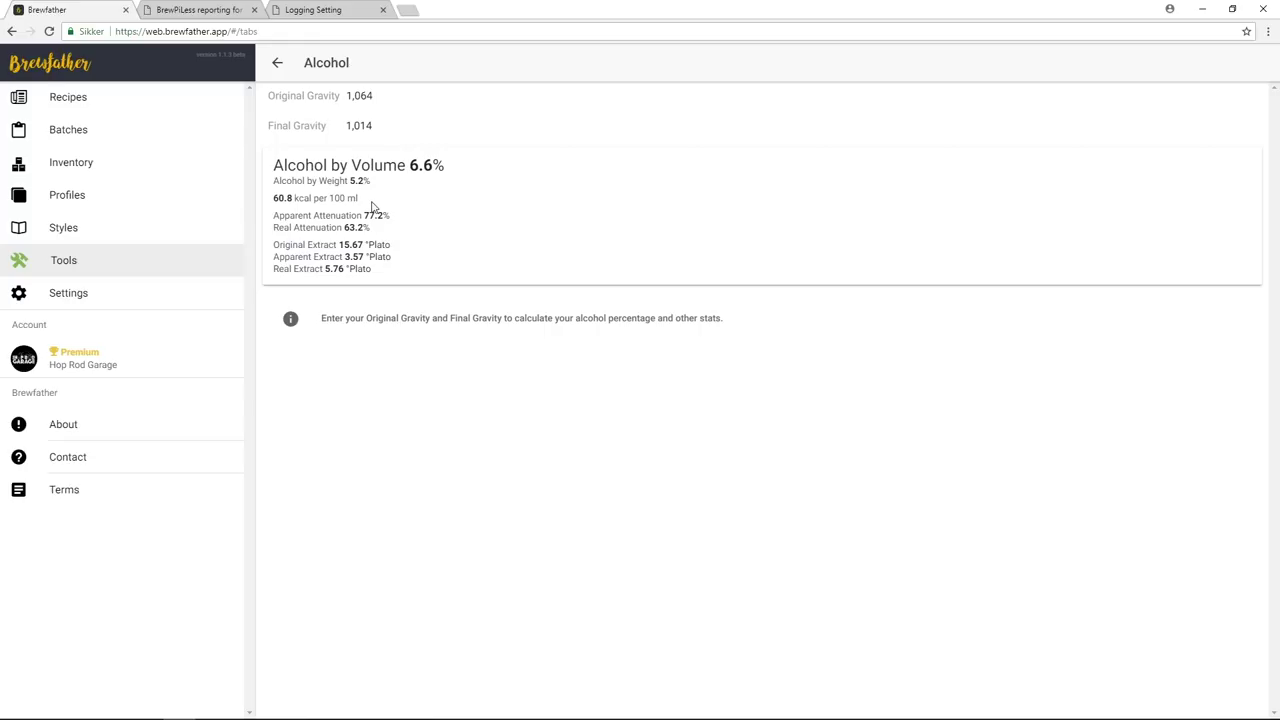
left_click(278, 65)
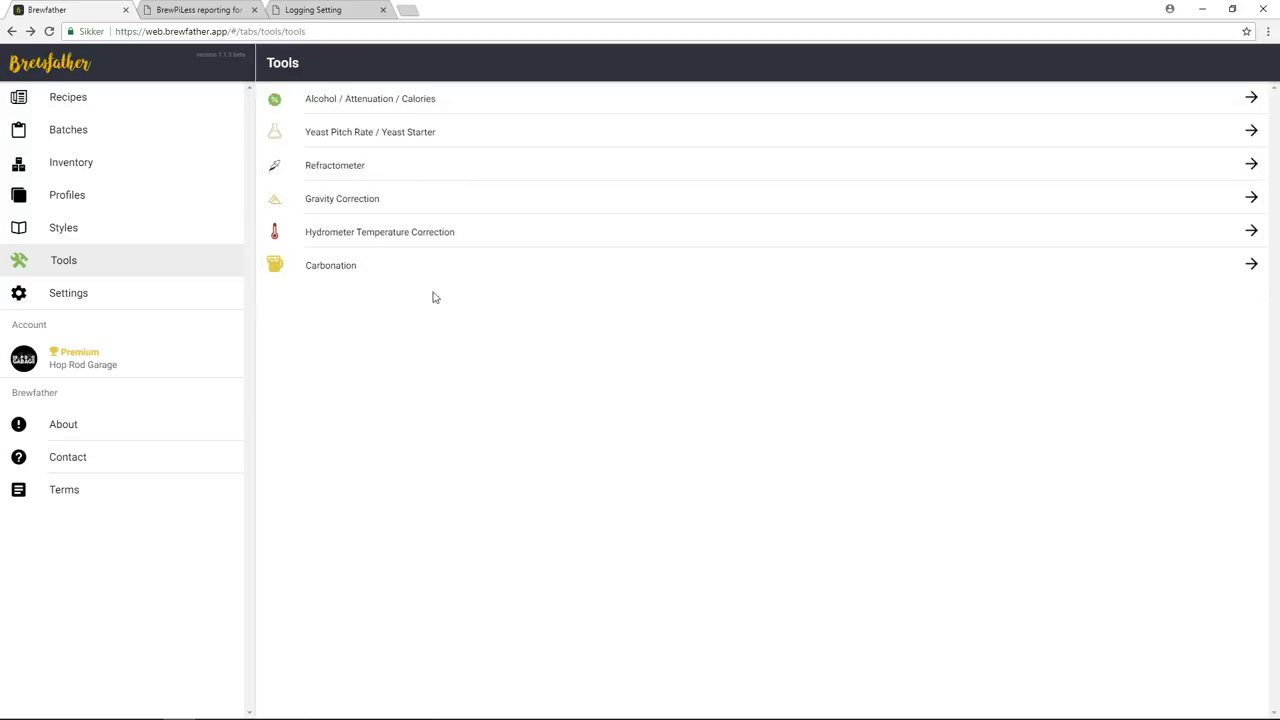
View the Pitch Rate / Yeast Starter calculator, check the available yeast forms while keeping Liquid, and focus the start packages value
left_click(358, 135)
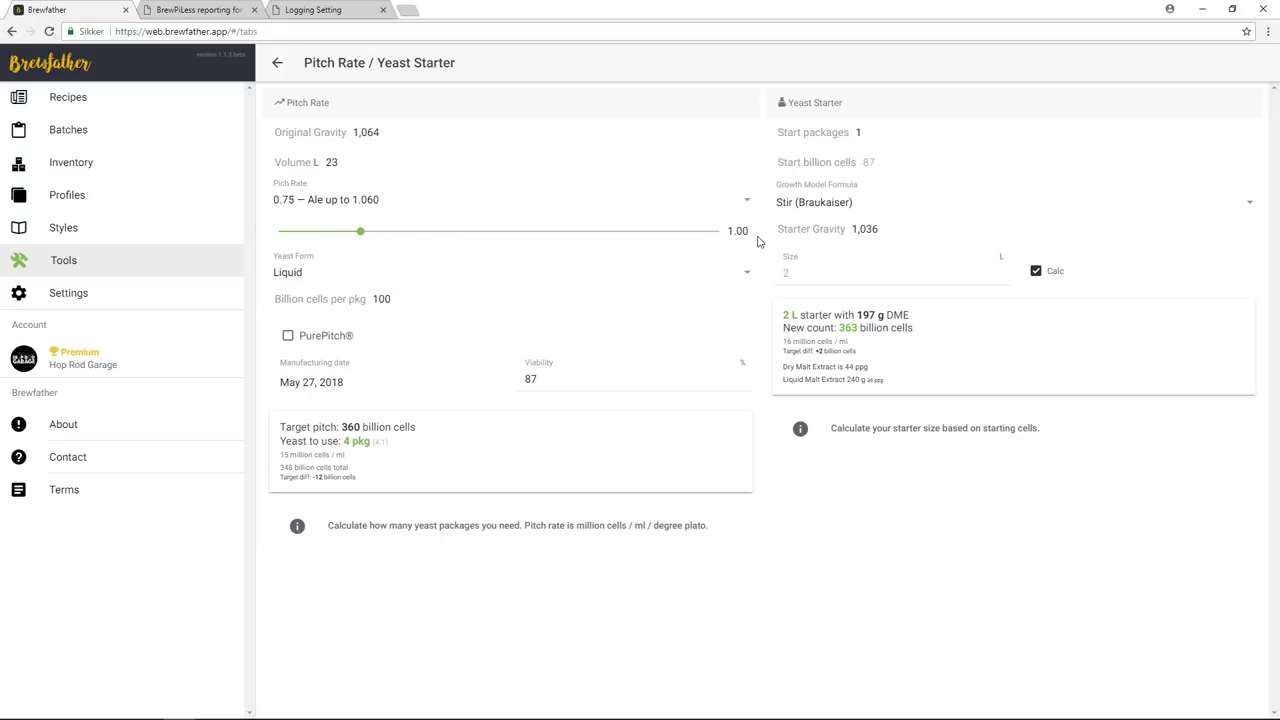
left_click(748, 274)
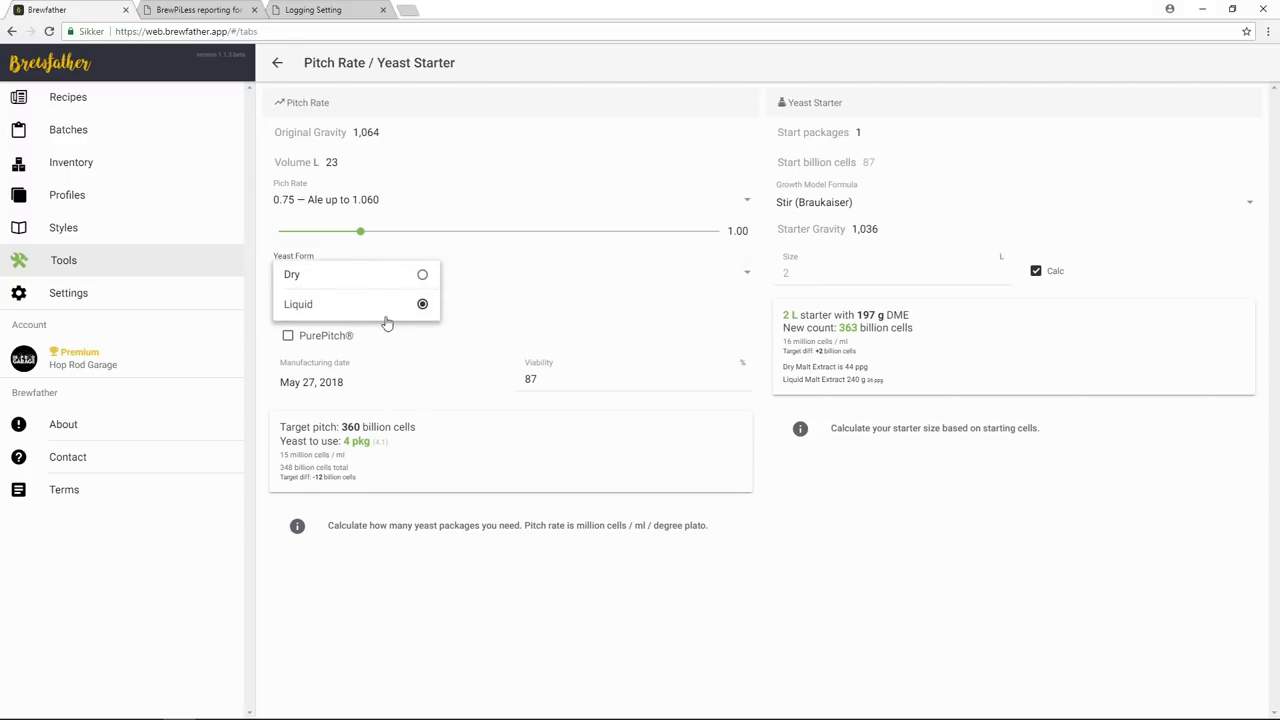
left_click(495, 267)
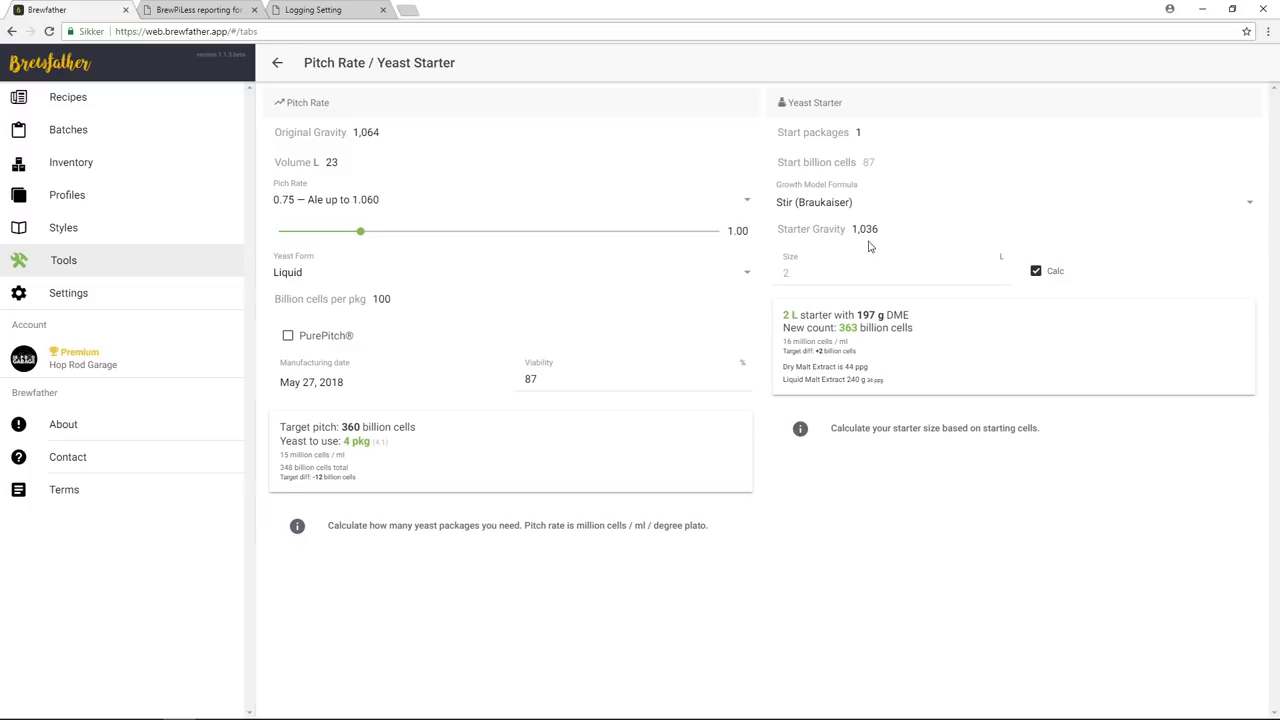
left_click(871, 132)
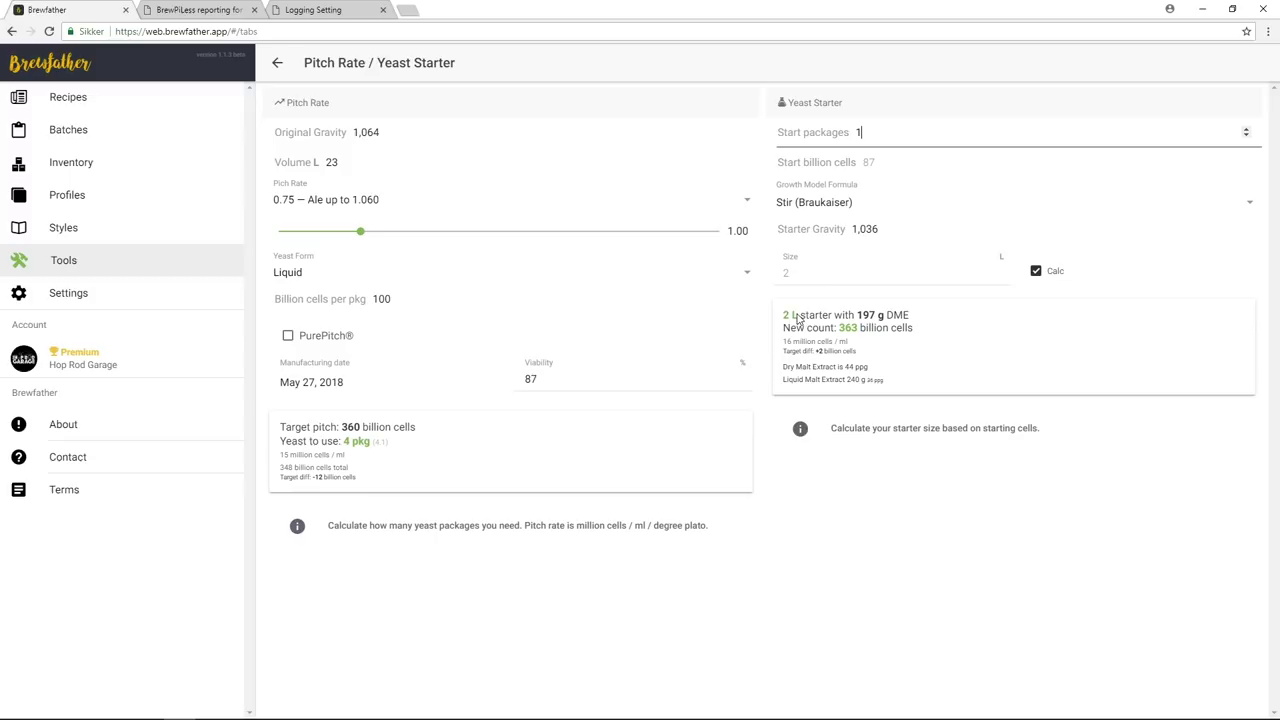
Turn off automatic starter size calculation, raise the size past 3 L, and turn automatic calculation back on
left_click(1037, 272)
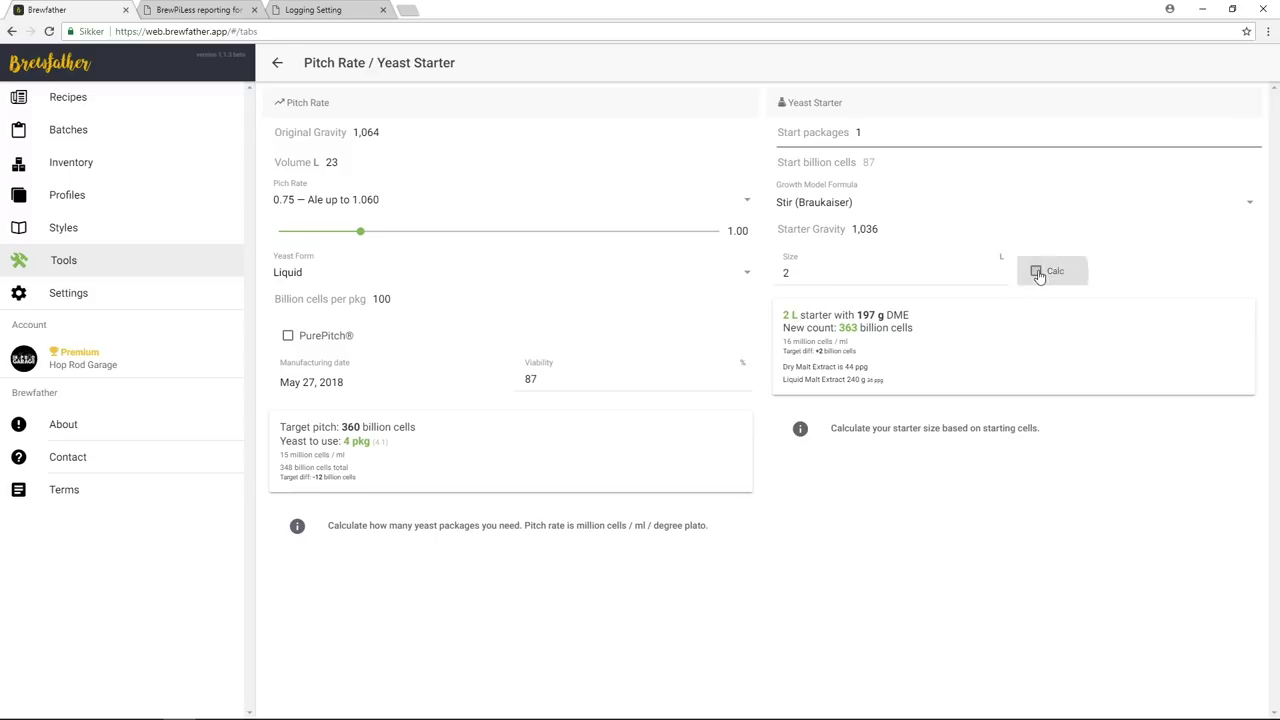
left_click(958, 272)
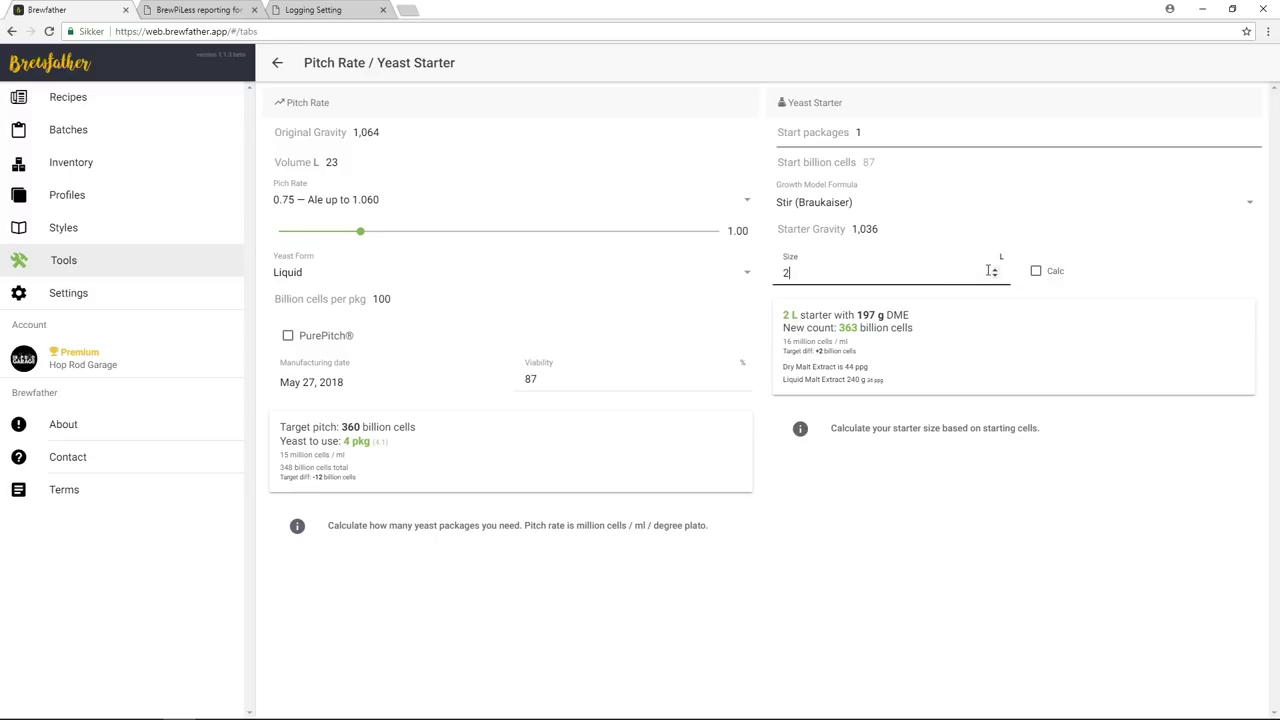
left_click(995, 268)
left_click(995, 268)
left_click(995, 268)
left_click(995, 268)
left_click(995, 268)
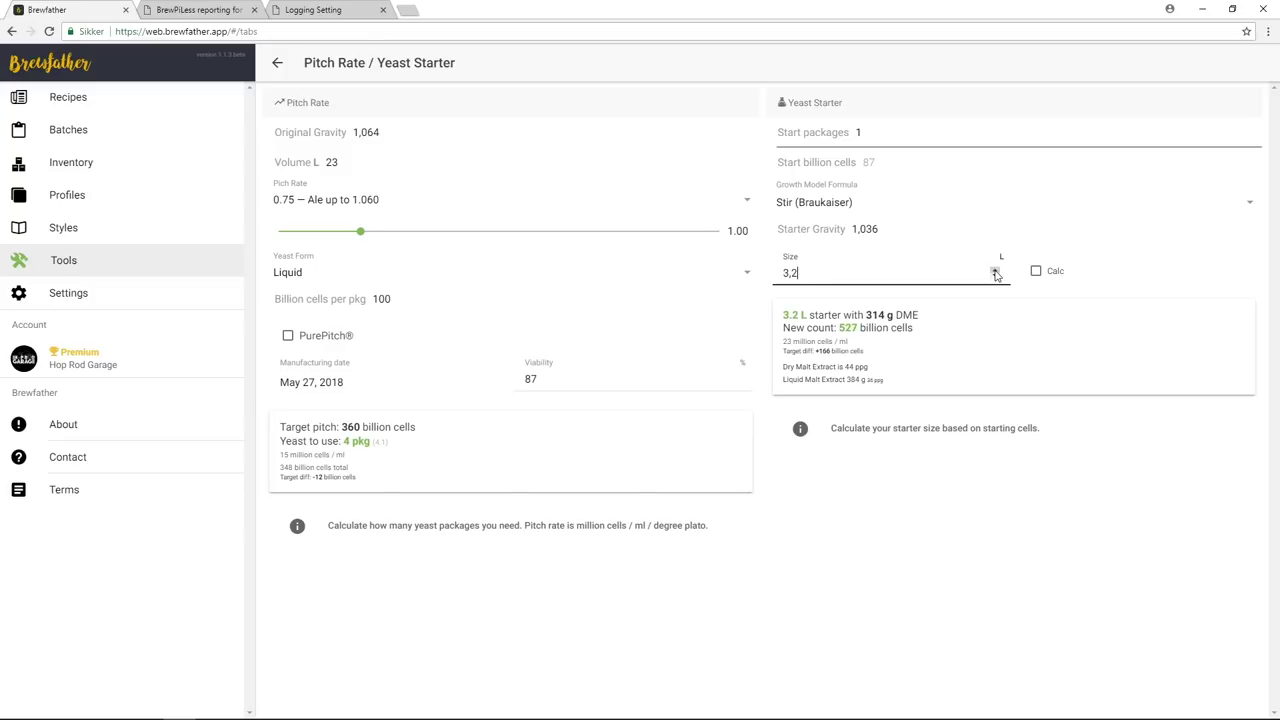
left_click(995, 268)
left_click(1036, 272)
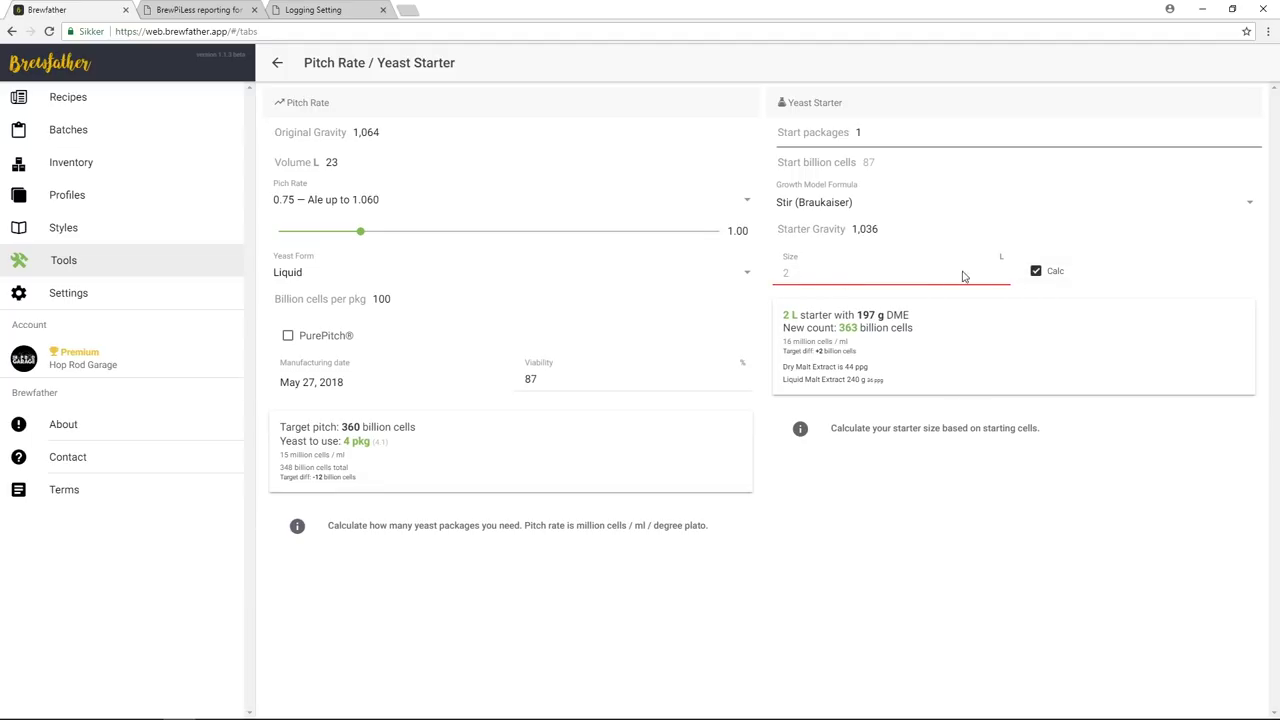
Override the calculated starter size with 1 L, and restore the automatic size calculation
left_click(1036, 272)
left_click_drag(815, 280, 751, 283)
type("1")
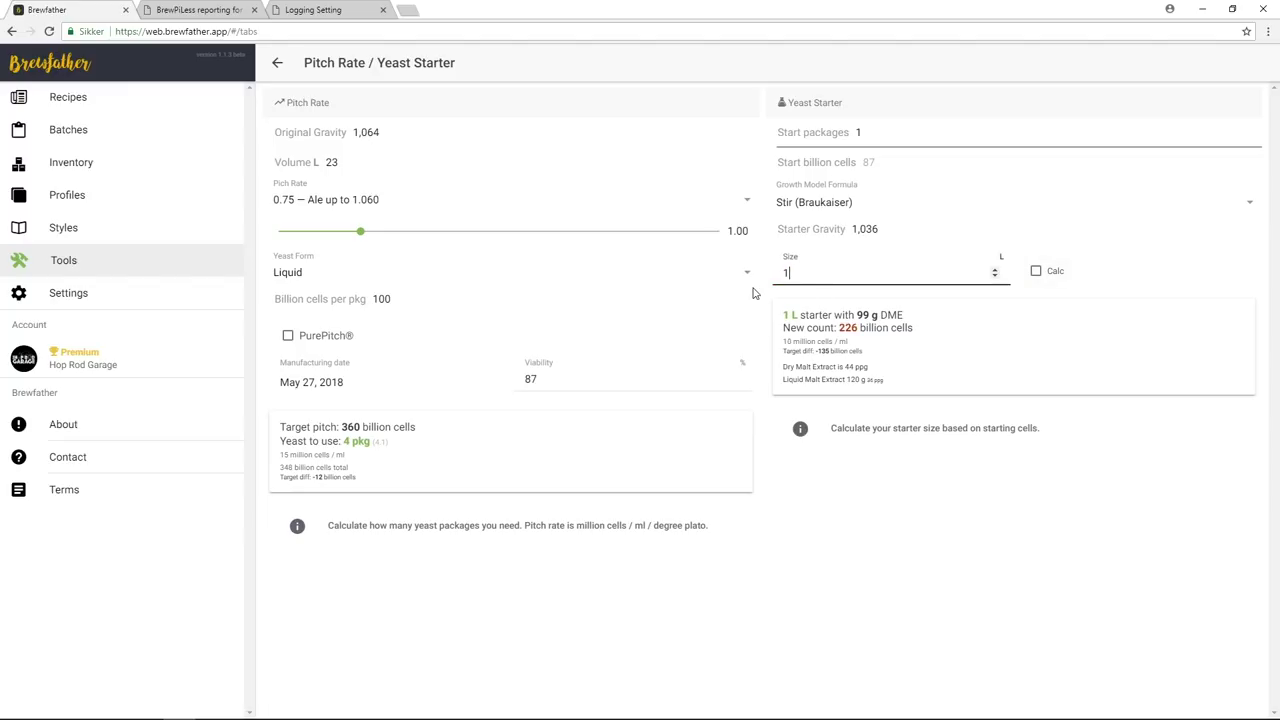
left_click(1037, 273)
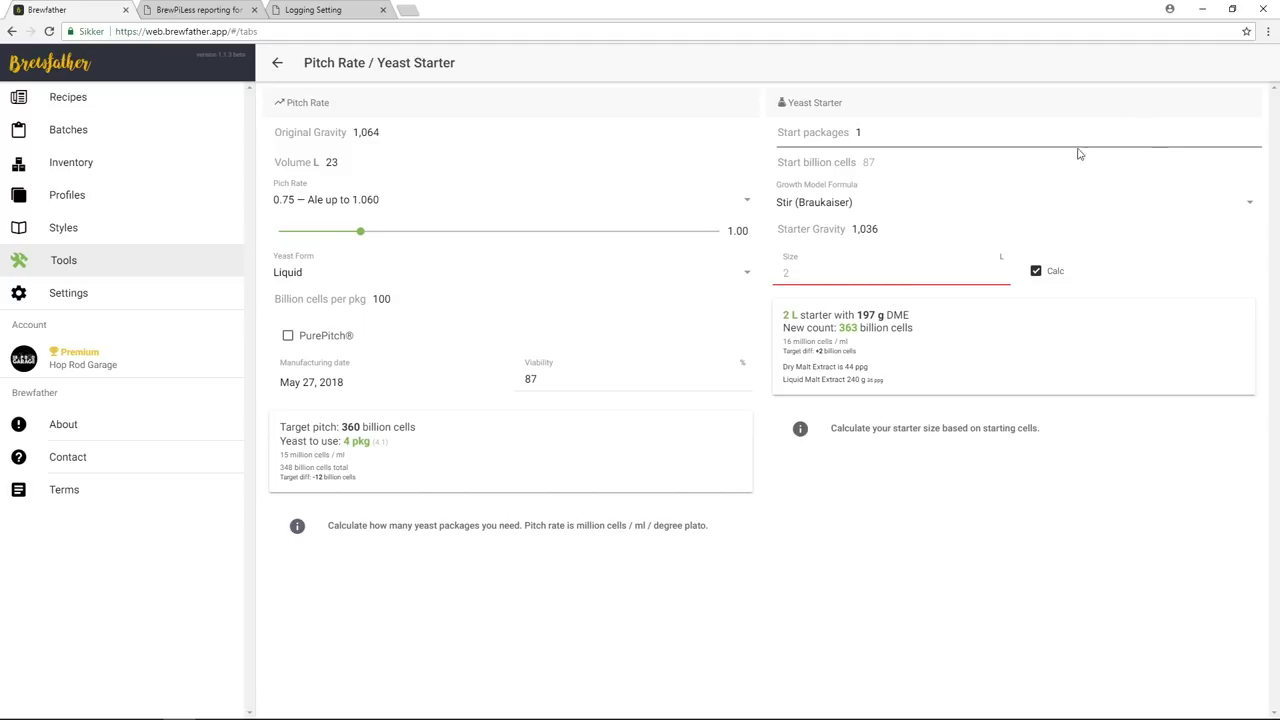
Try 2 start packages for the yeast starter, set them back to 1, and return to the tools list
left_click(879, 130)
key("Up")
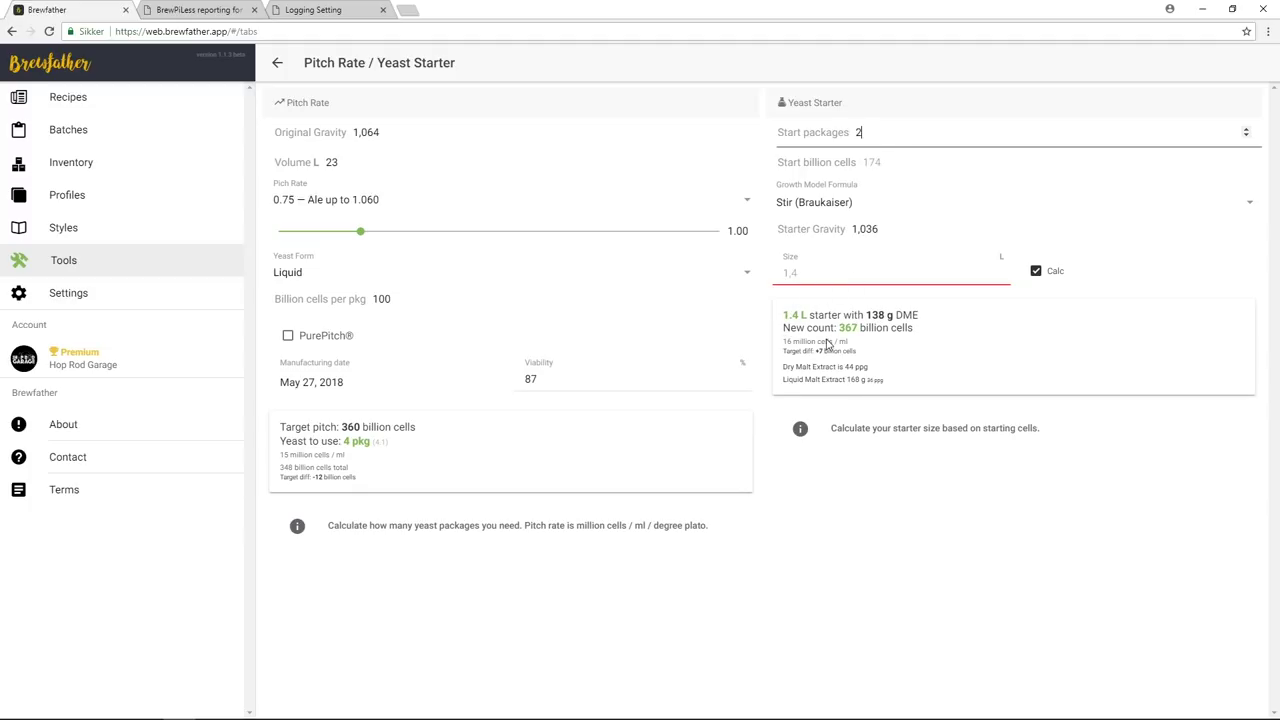
key("Down")
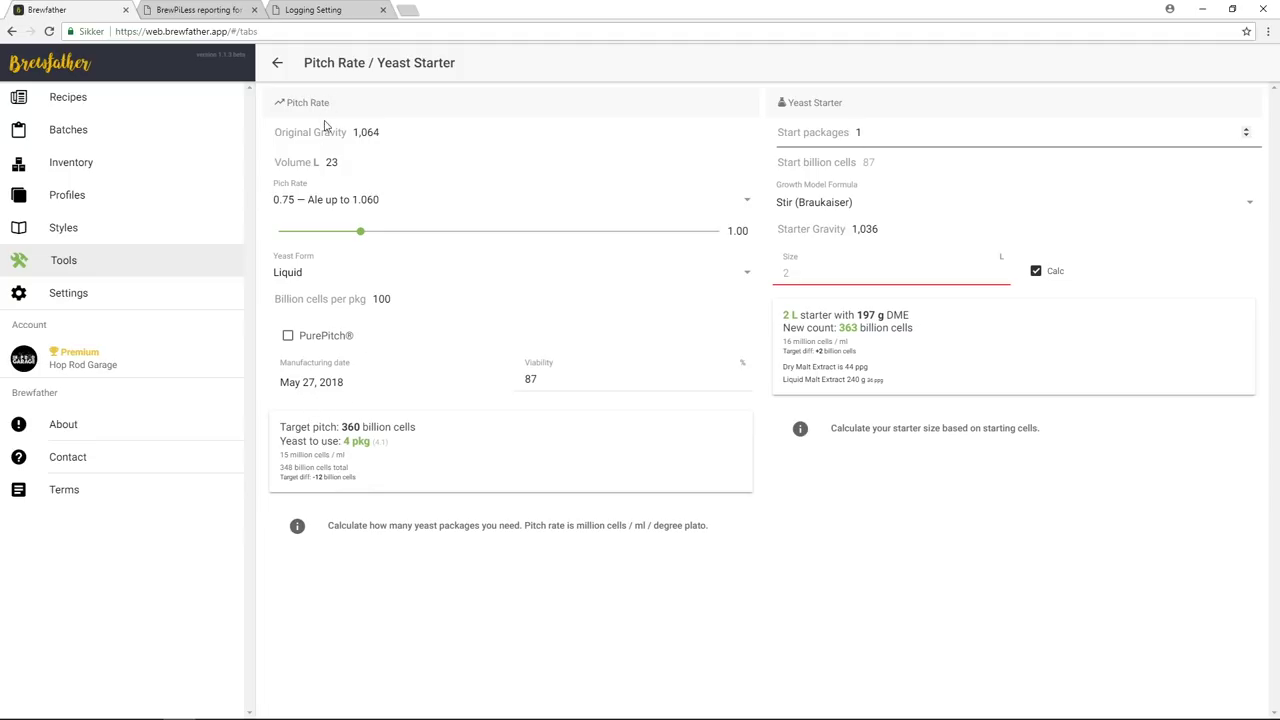
left_click(279, 65)
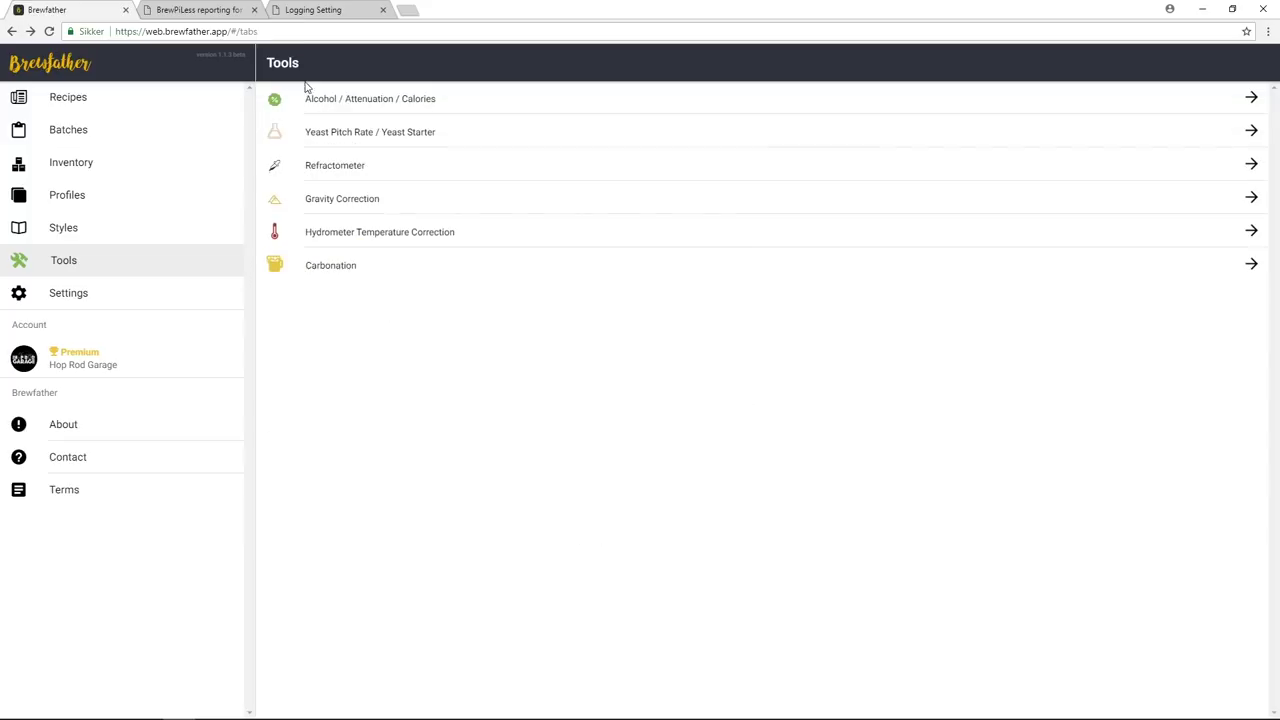
Convert a refractometer reading of 14 Brix to specific gravity, and return to the tools list
left_click(341, 166)
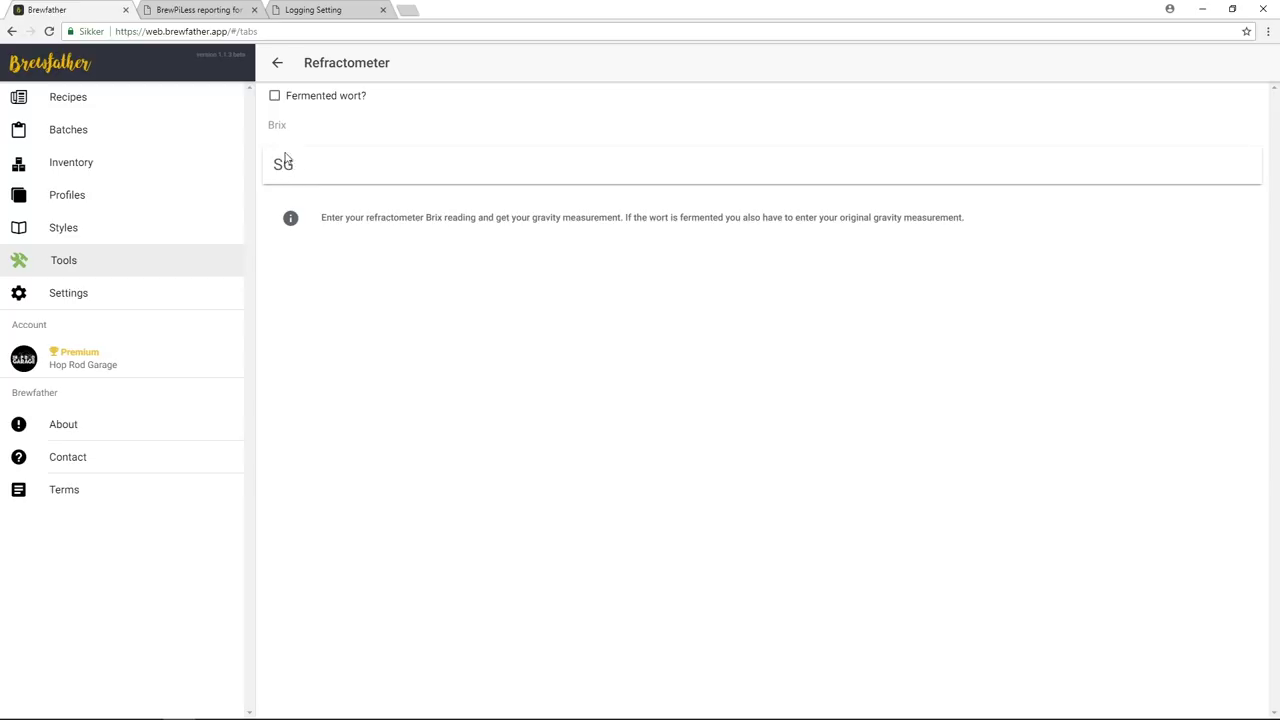
left_click(315, 125)
type("14")
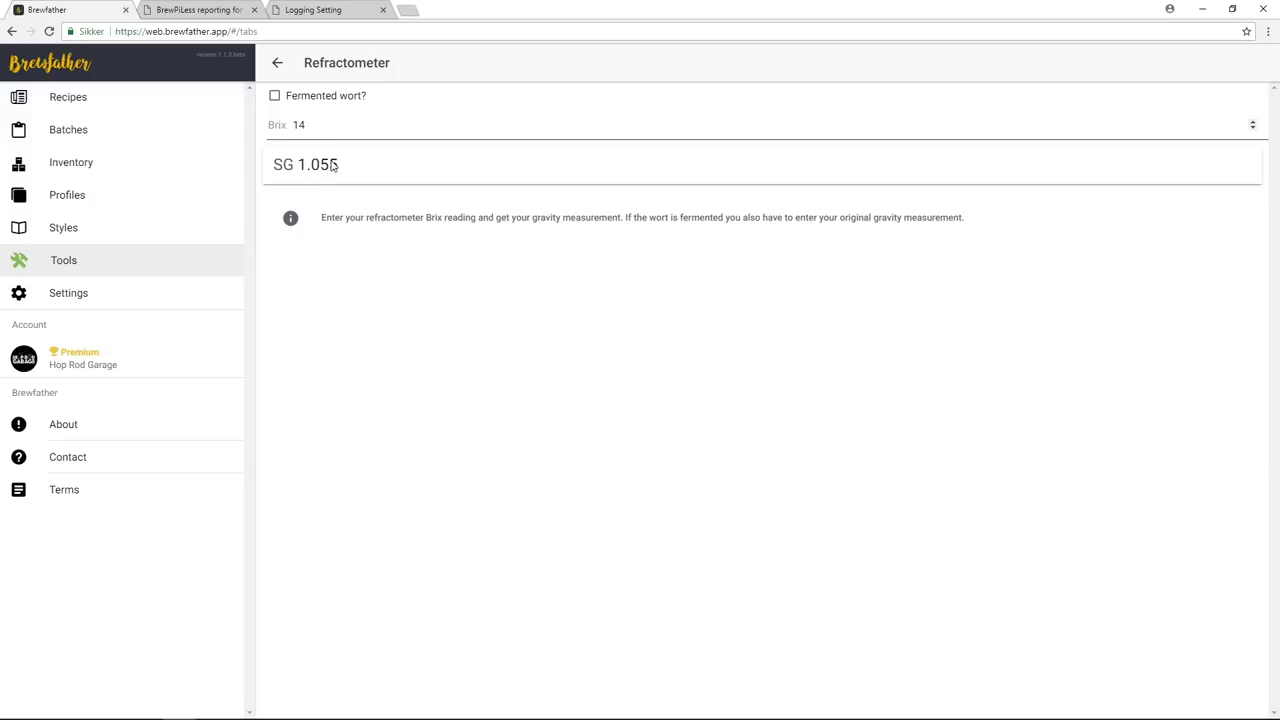
left_click(280, 65)
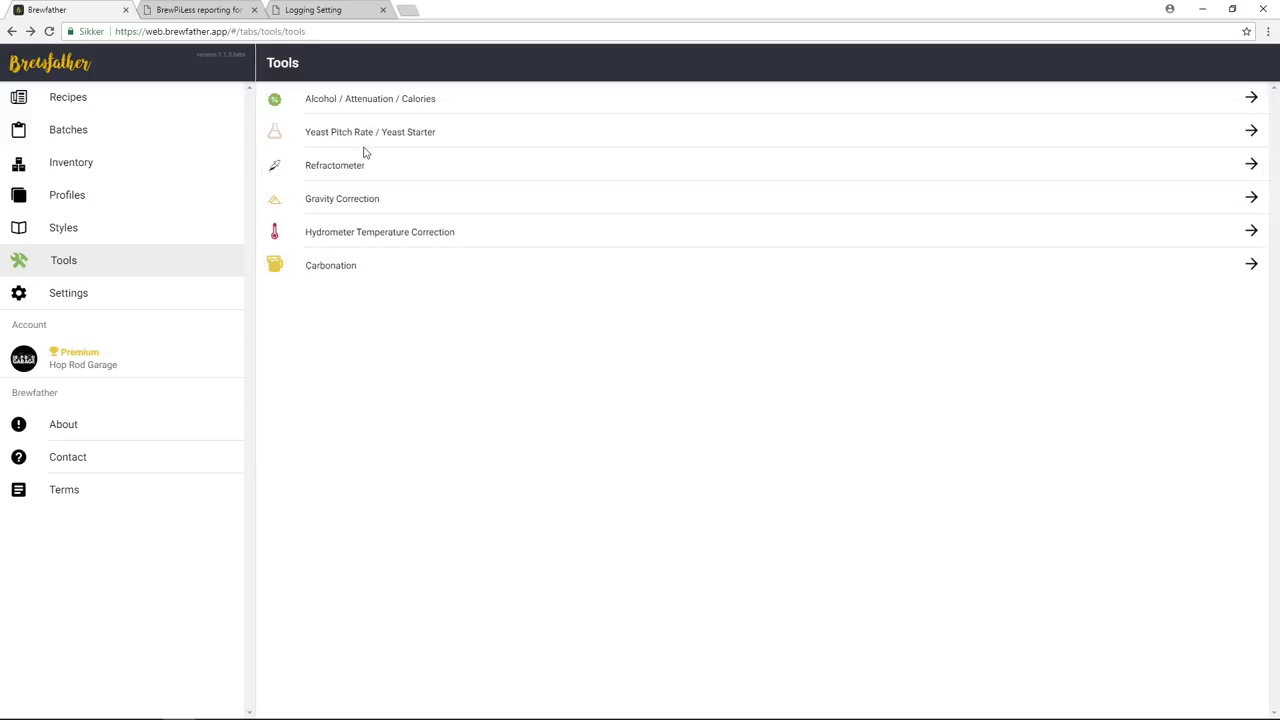
Show the boil correction fields in the Gravity Correction calculator, turn the option off again, and return to the tools list
left_click(354, 200)
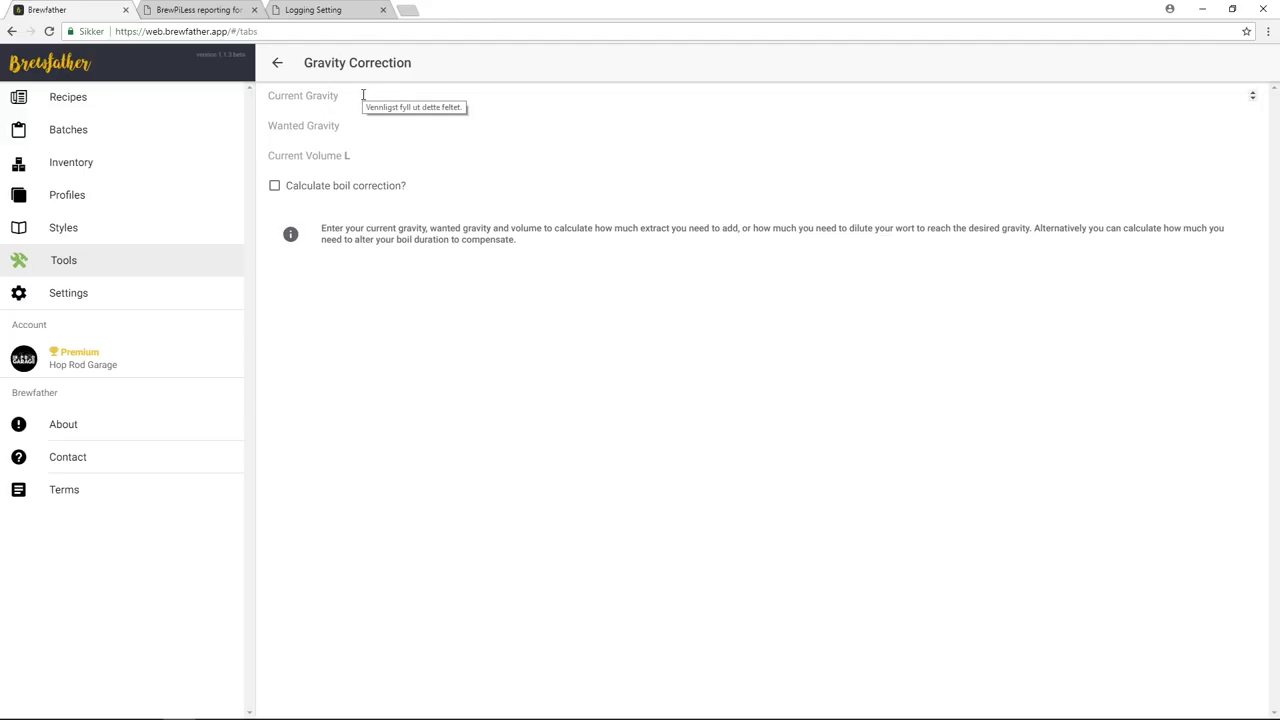
left_click(275, 186)
left_click(371, 95)
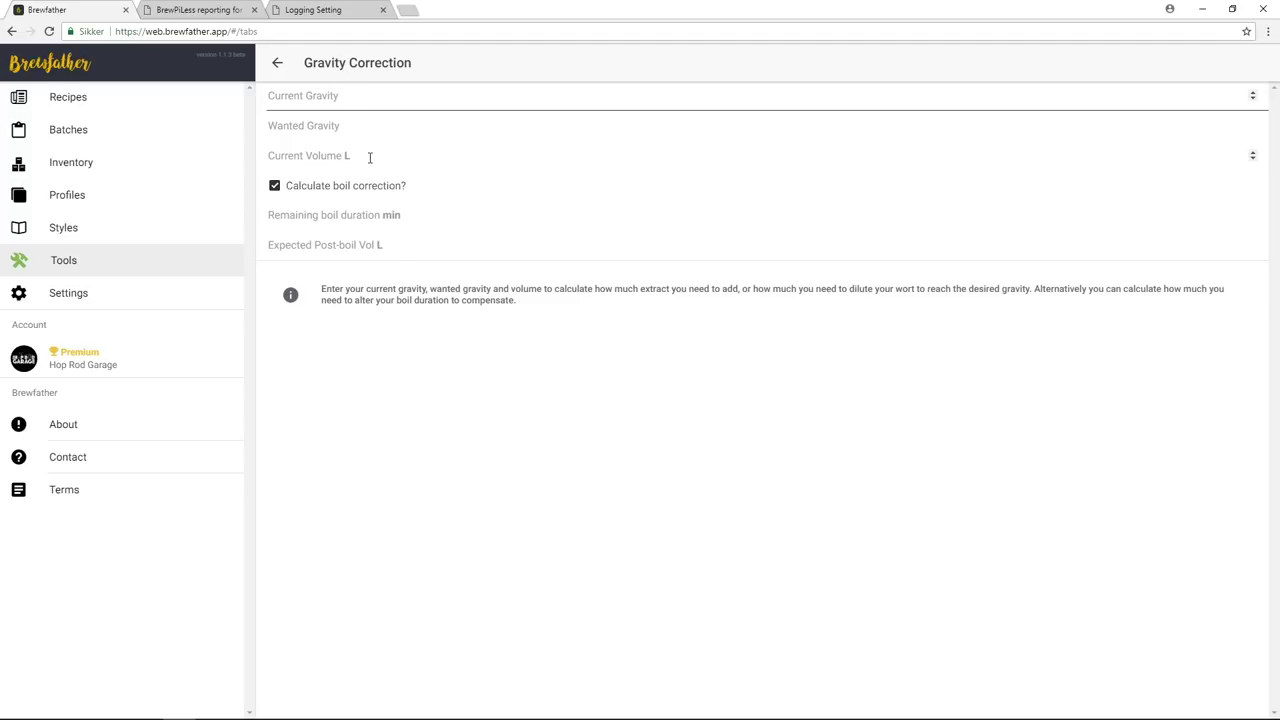
left_click(358, 92)
left_click(275, 187)
left_click(277, 64)
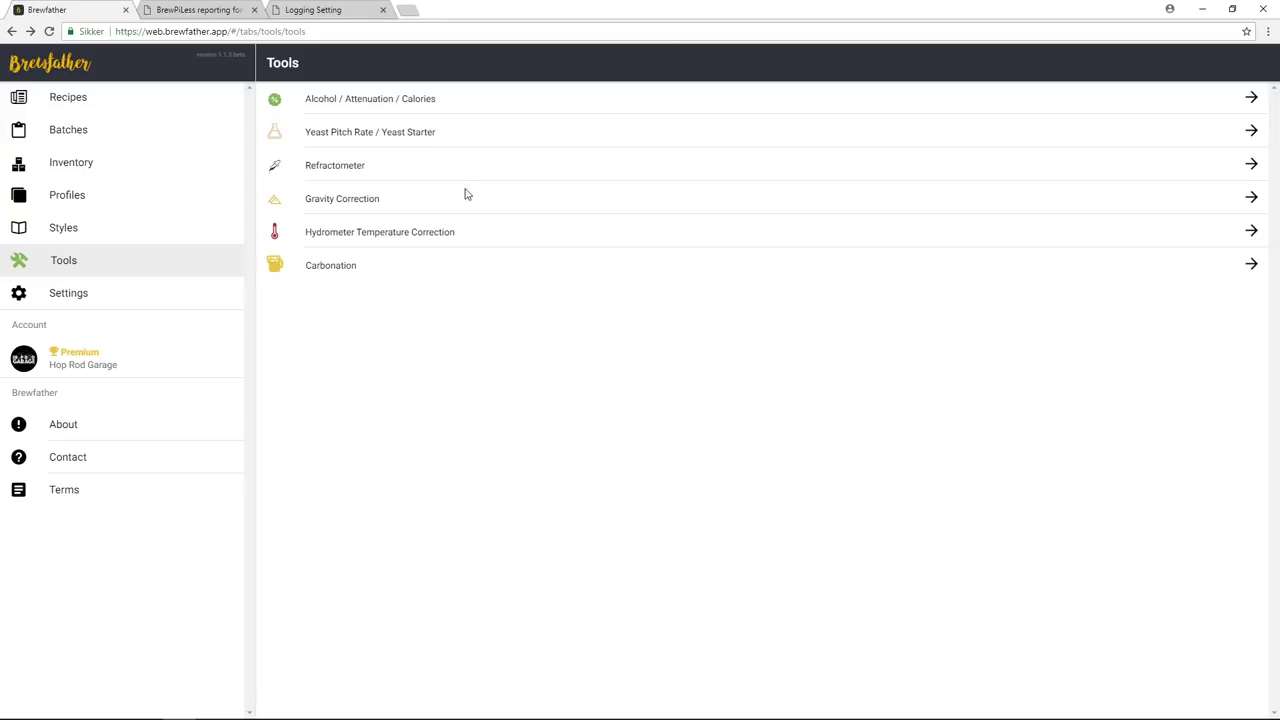
View the Hydrometer Temperature Correction calculator, and return to the tools list
left_click(390, 236)
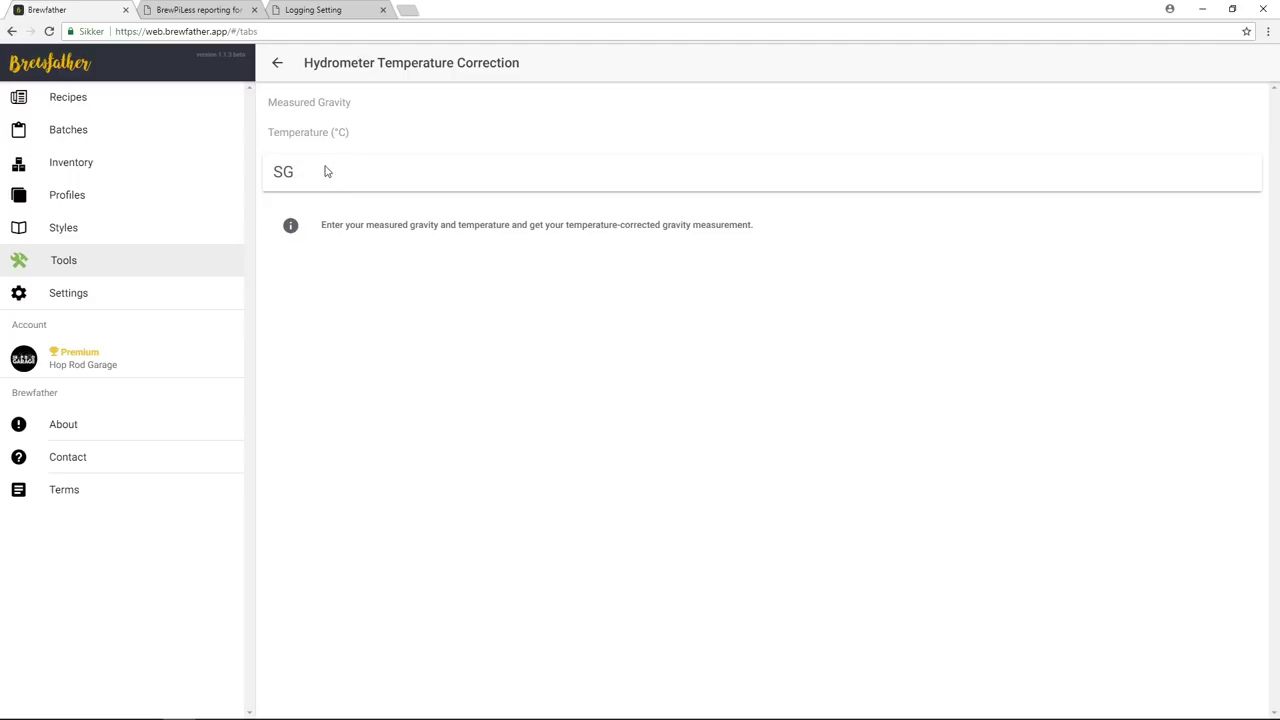
left_click(279, 63)
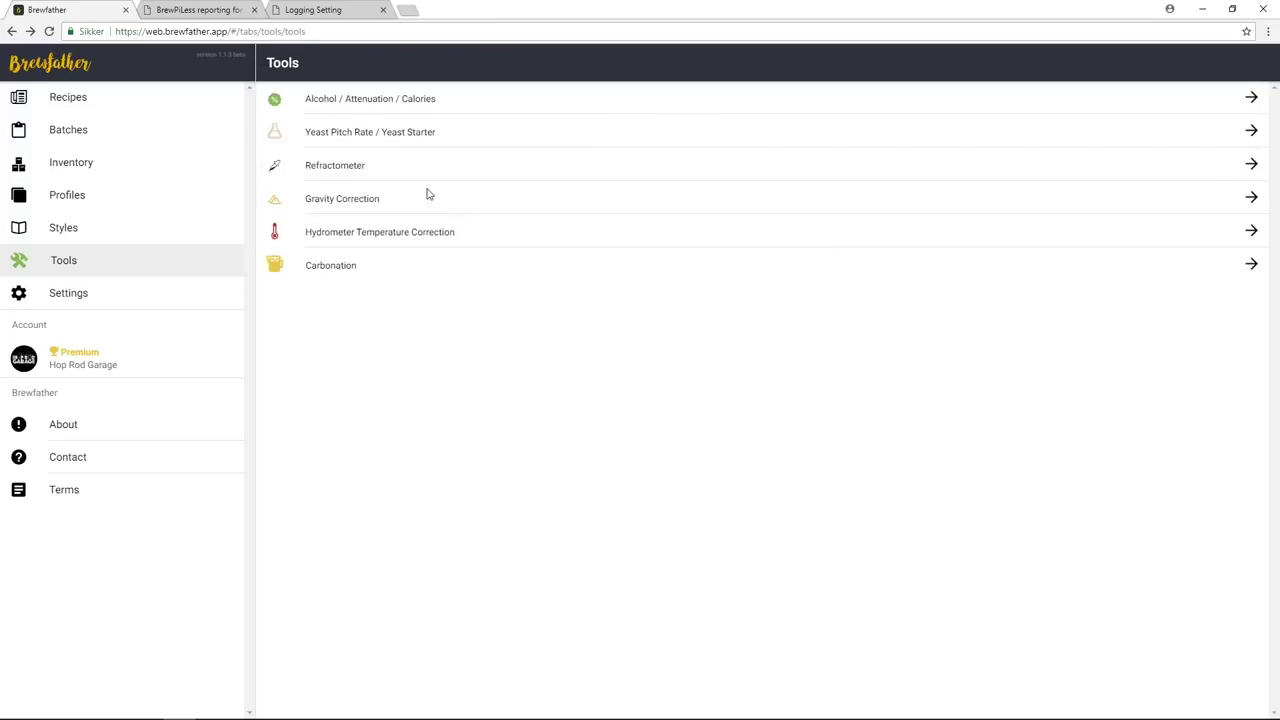
In the Carbonation calculator, keep American IPA as the beer style and set the carbonation type to Keg (Force)
left_click(346, 272)
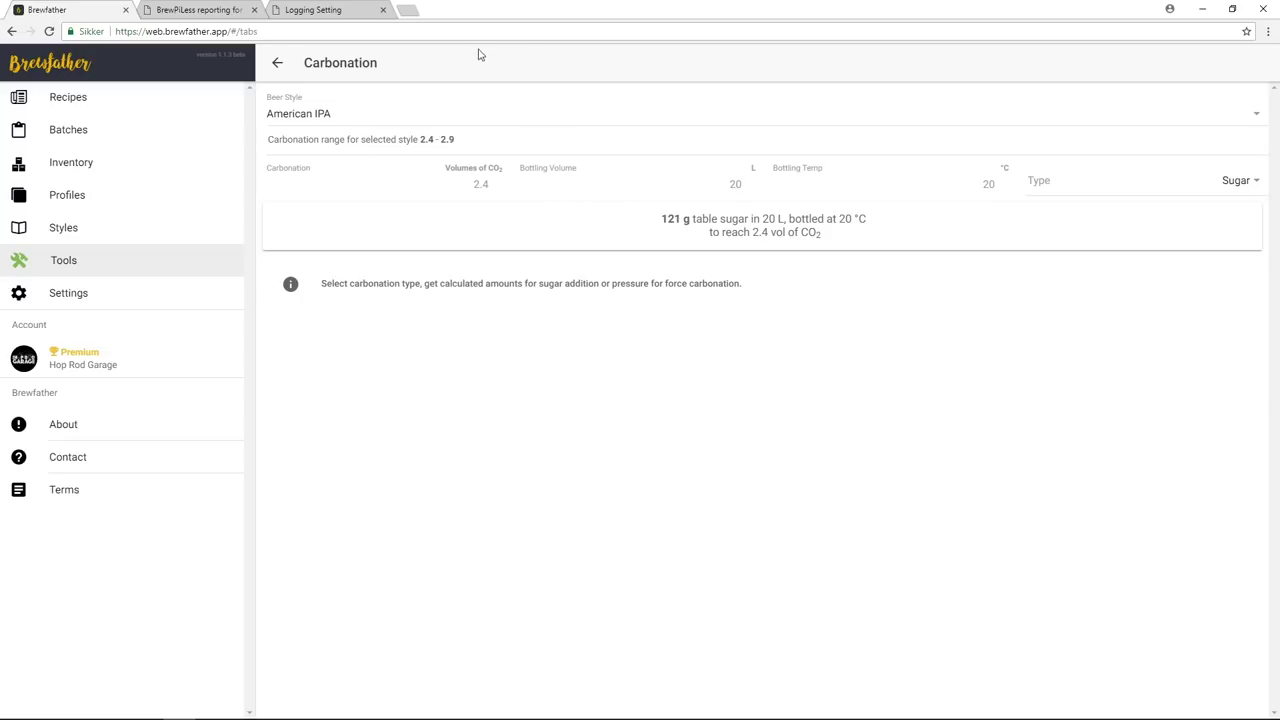
left_click(1256, 116)
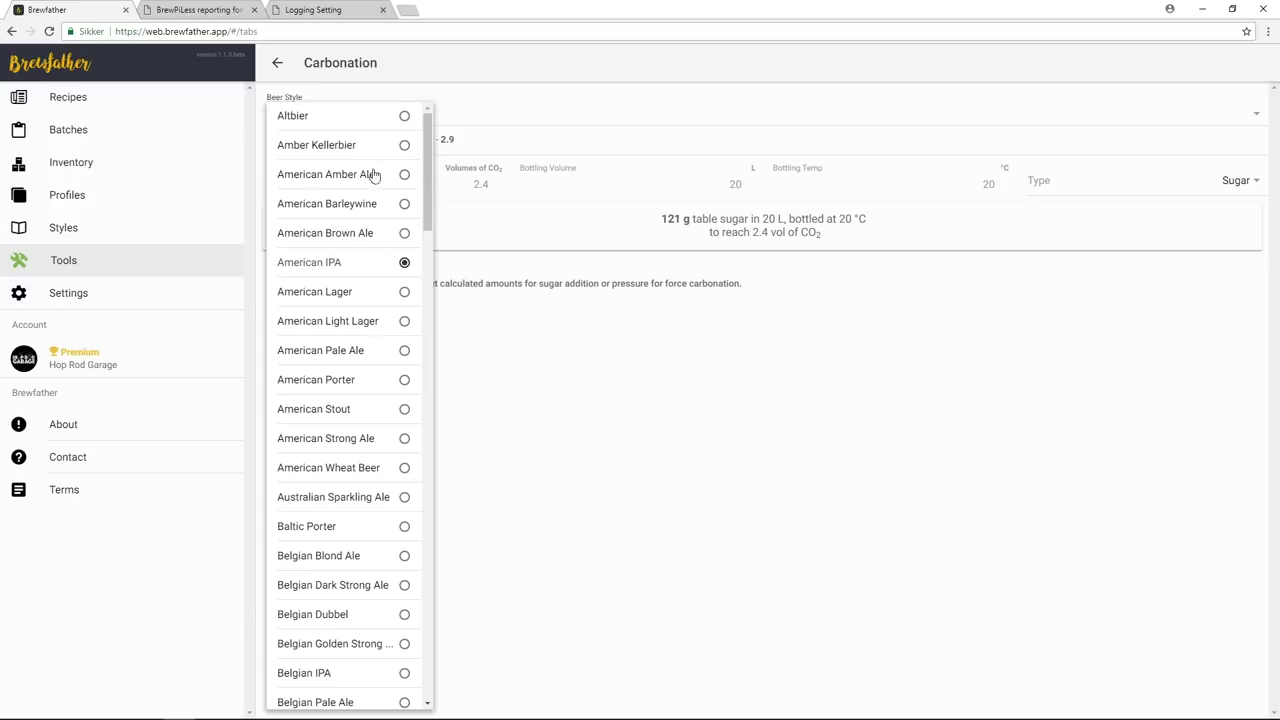
left_click(404, 263)
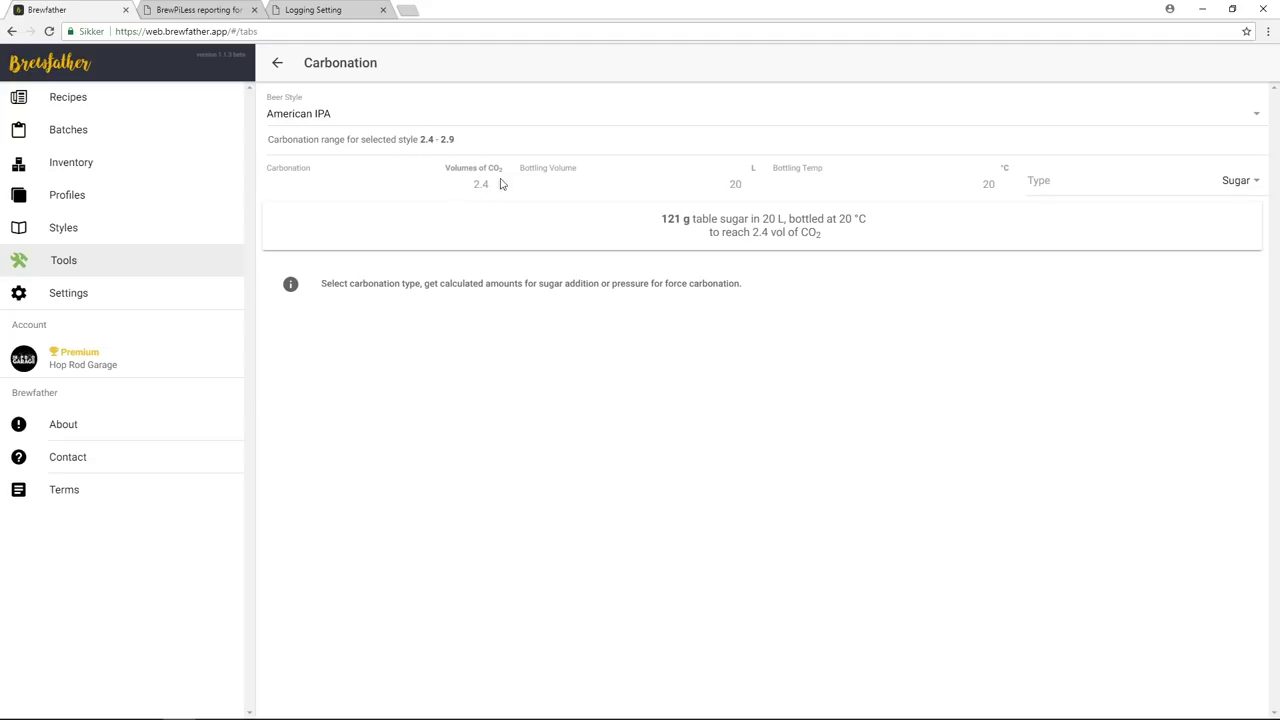
left_click(1240, 181)
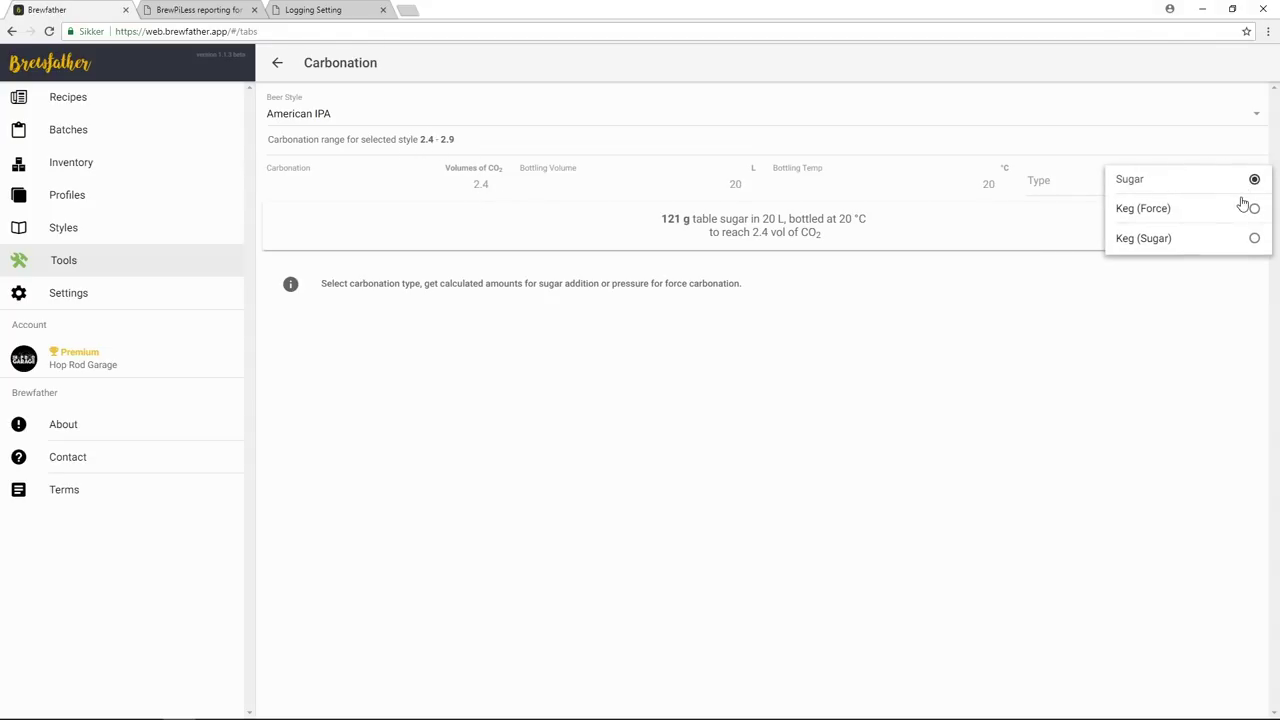
left_click(1253, 210)
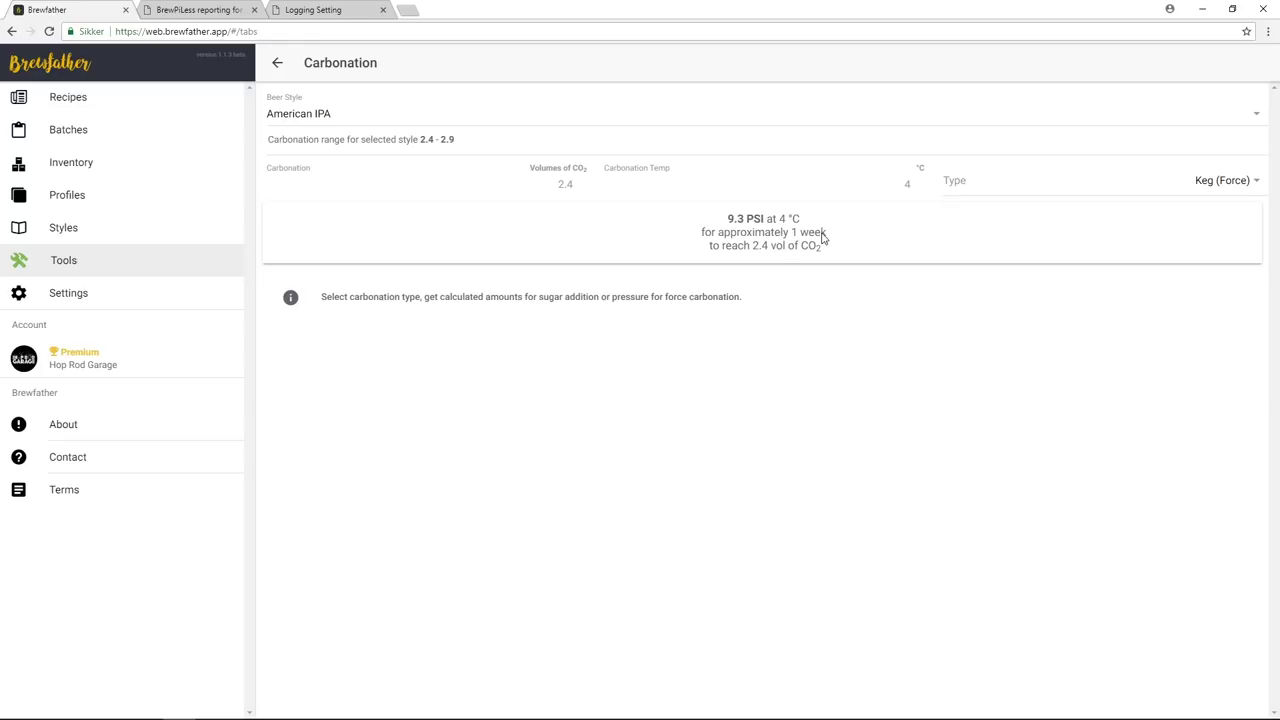
Try a carbonation temperature of 8 °C, set it back to 4 °C, and return to the tools list
left_click(906, 183)
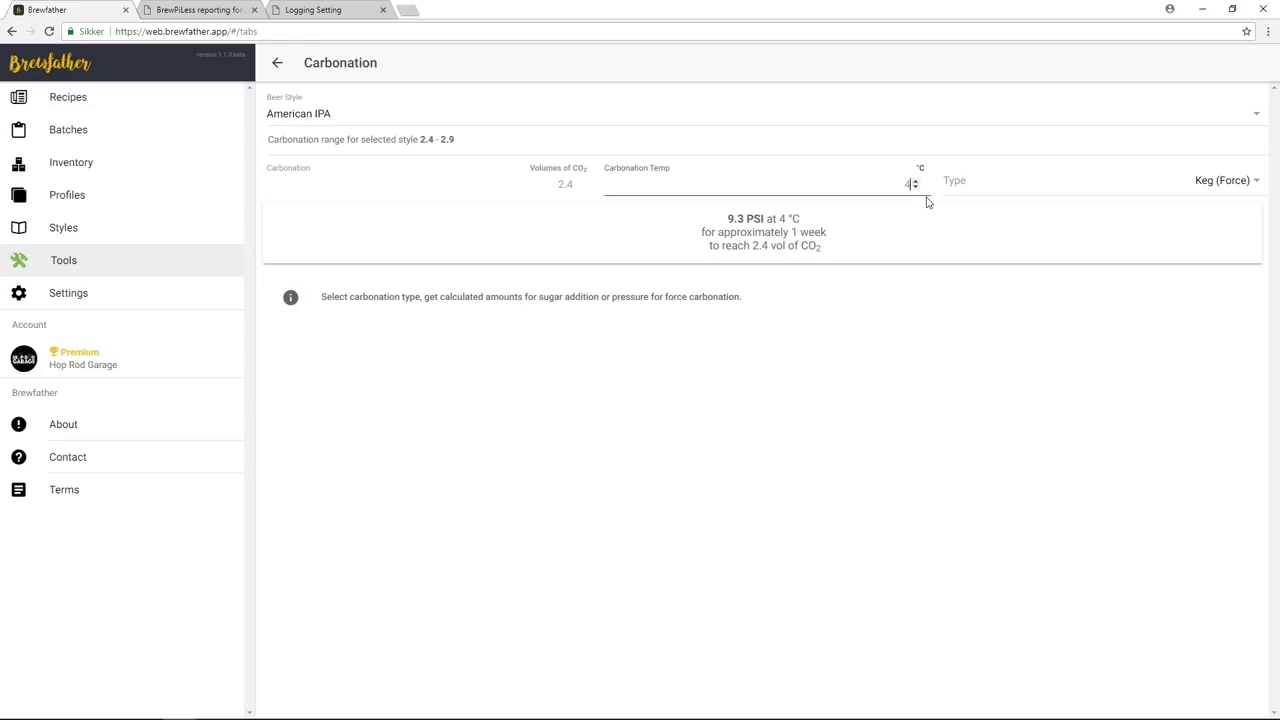
key("BackSpace")
type("8")
key("BackSpace")
type("4")
left_click(279, 66)
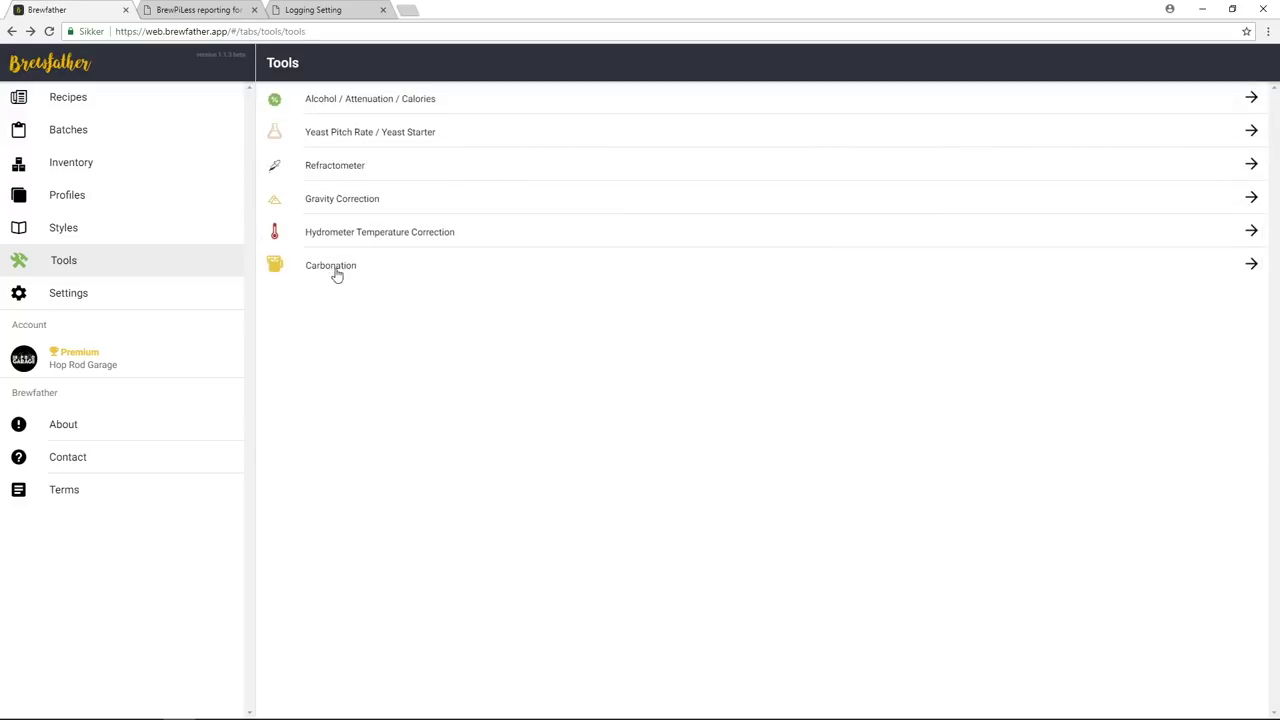
Open the settings and compare the BrewPiLess URL, data type and format with the remote log fields on the BrewPiLess Logging Setting page
left_click(81, 294)
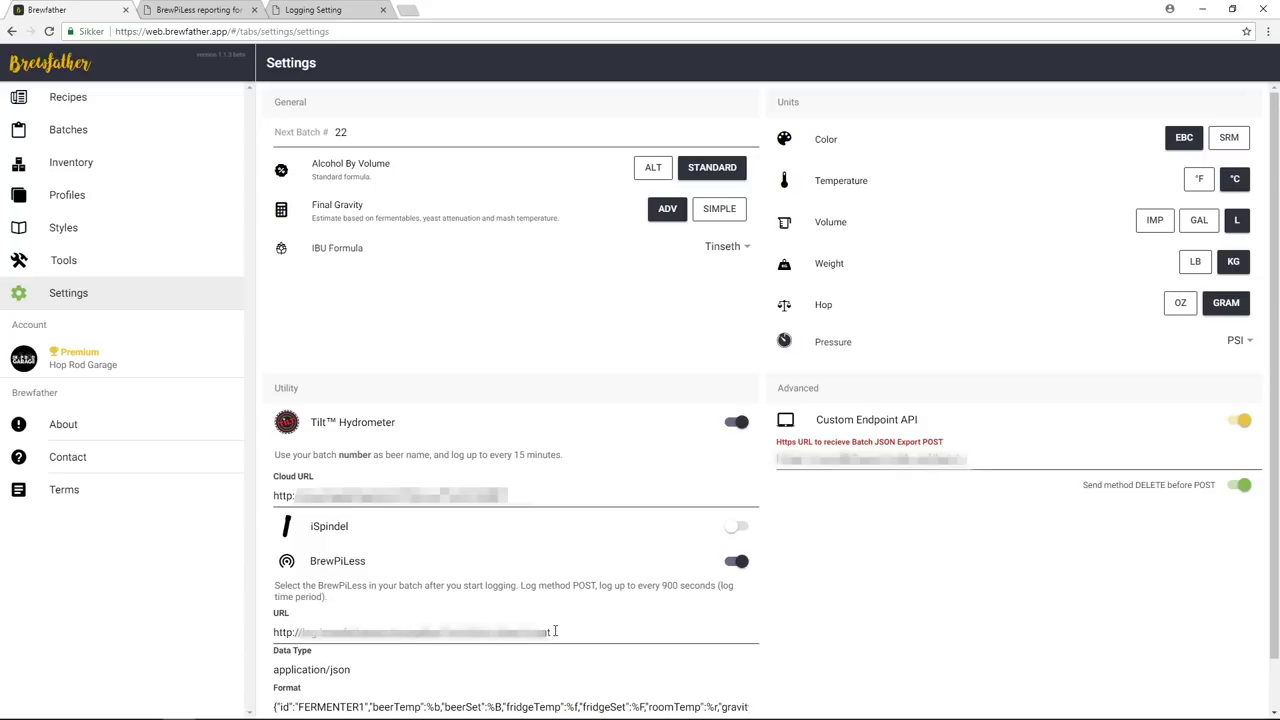
left_click(310, 14)
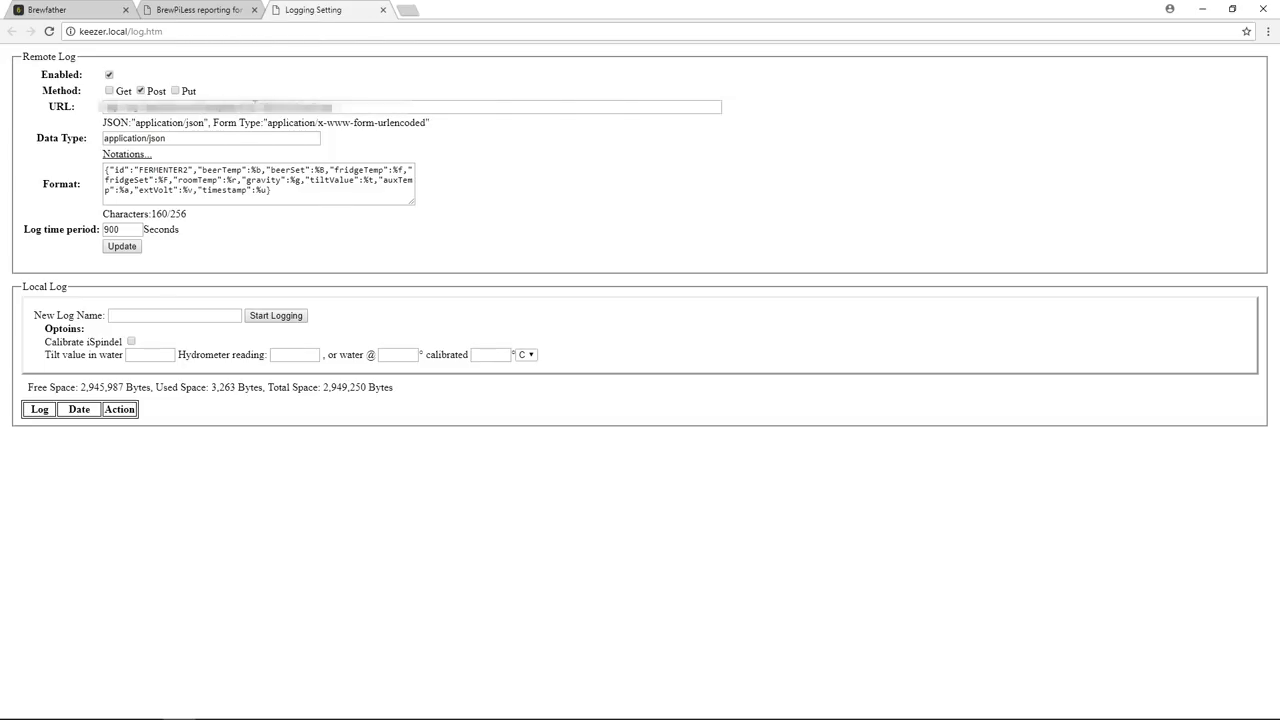
left_click(72, 12)
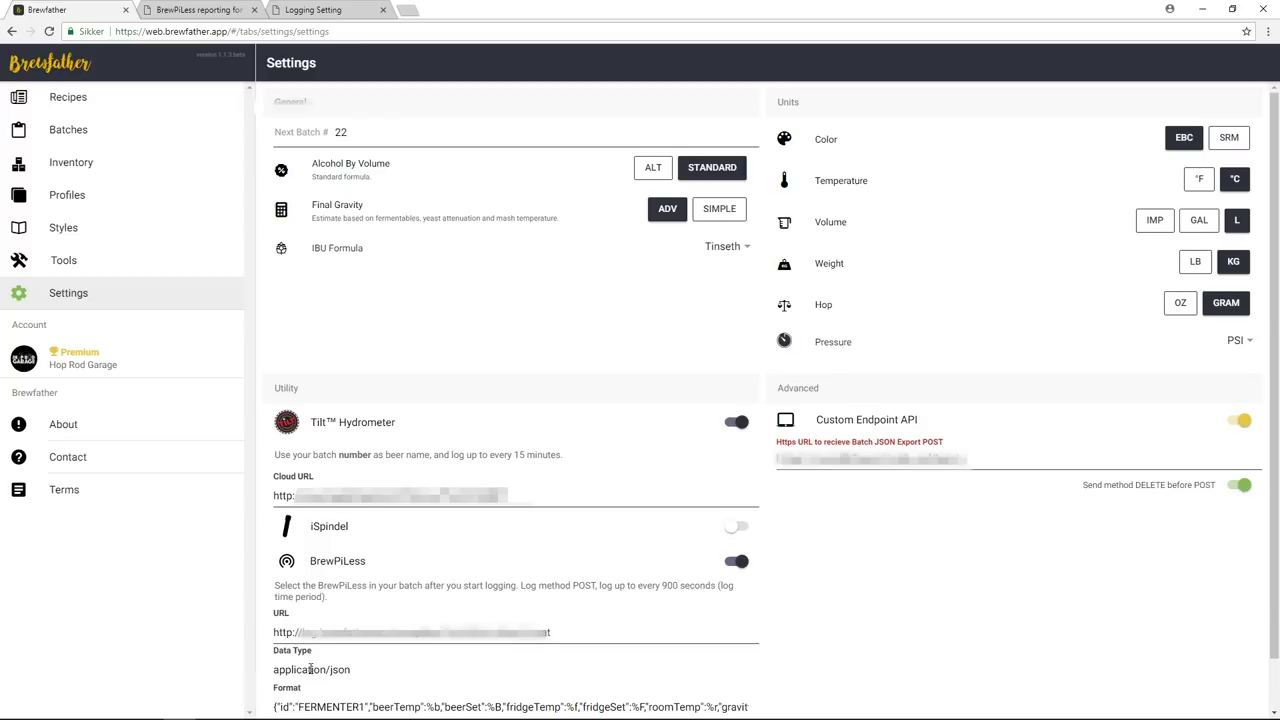
left_click(320, 12)
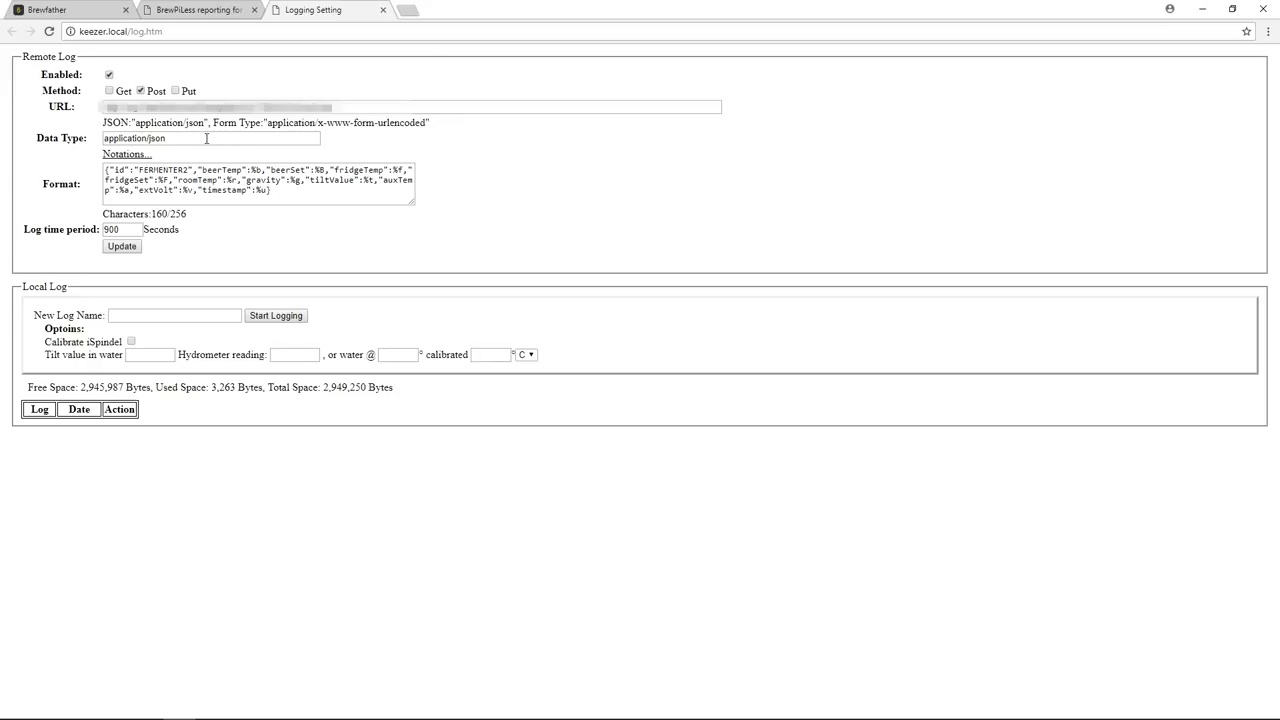
left_click(73, 12)
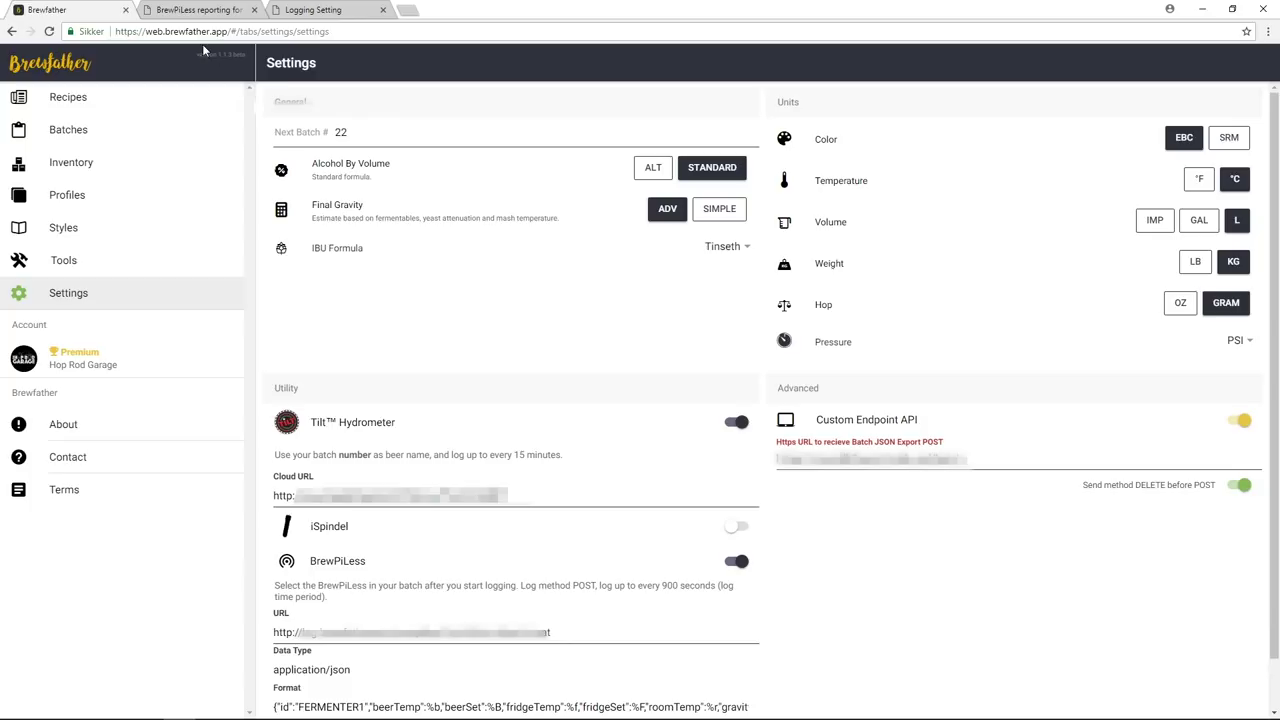
left_click(345, 14)
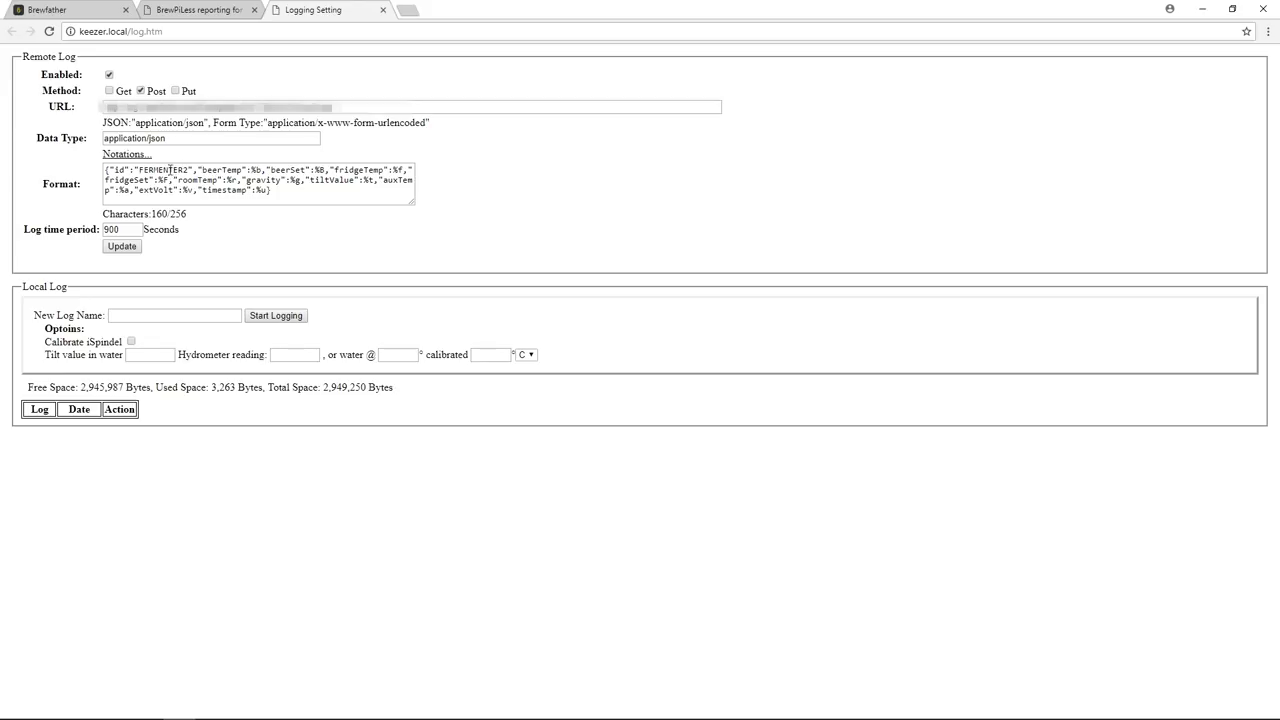
left_click(54, 14)
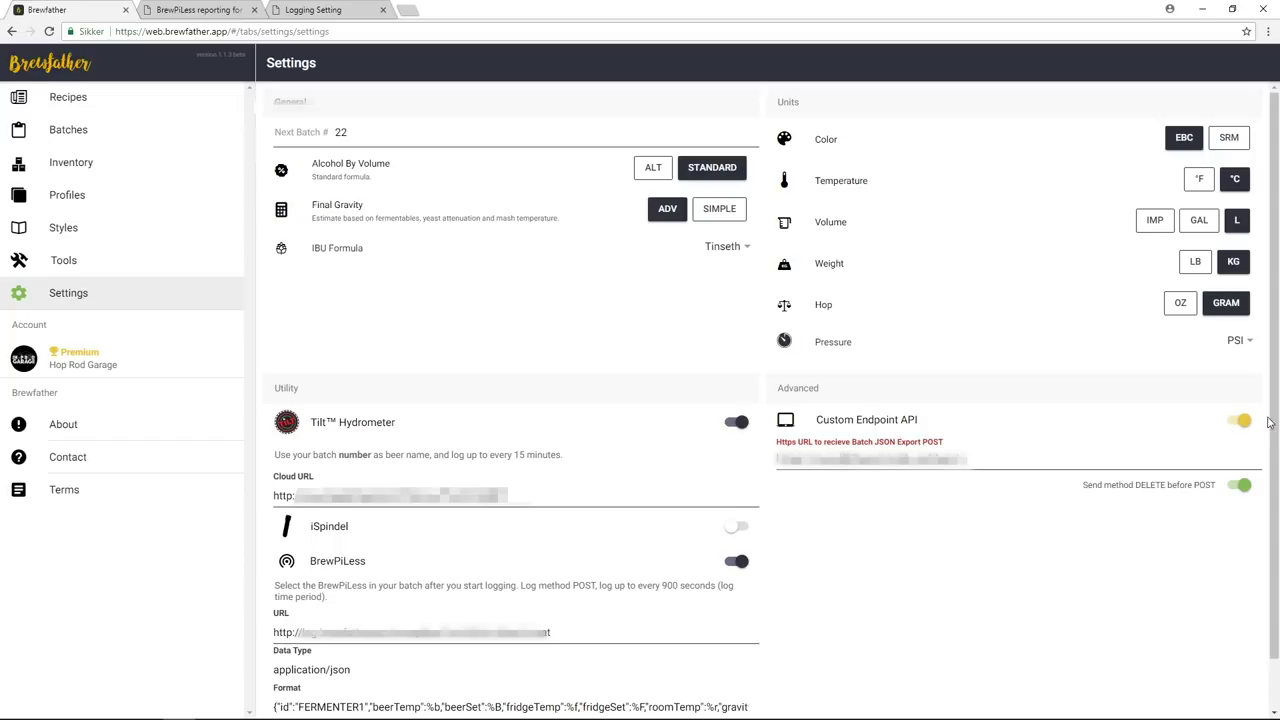
View the completed batch of The Whipa 44L, close it, and return to the settings
left_click(82, 131)
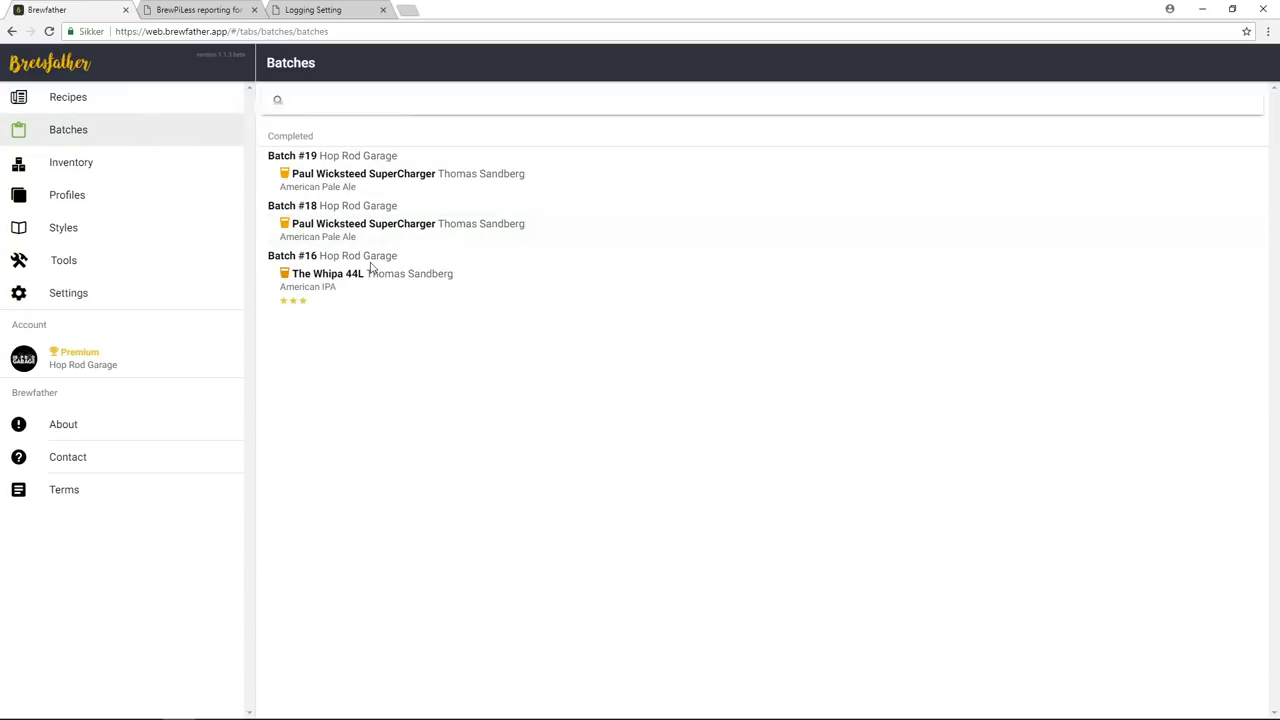
left_click(370, 265)
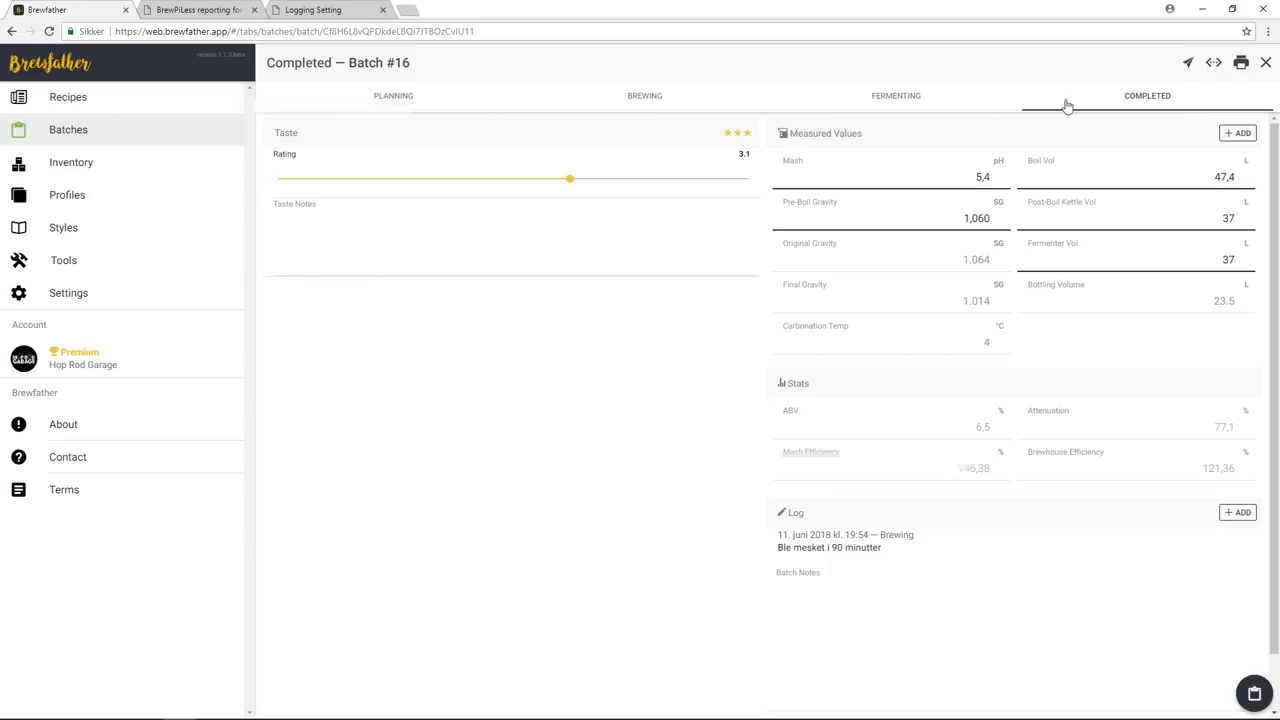
left_click(1265, 62)
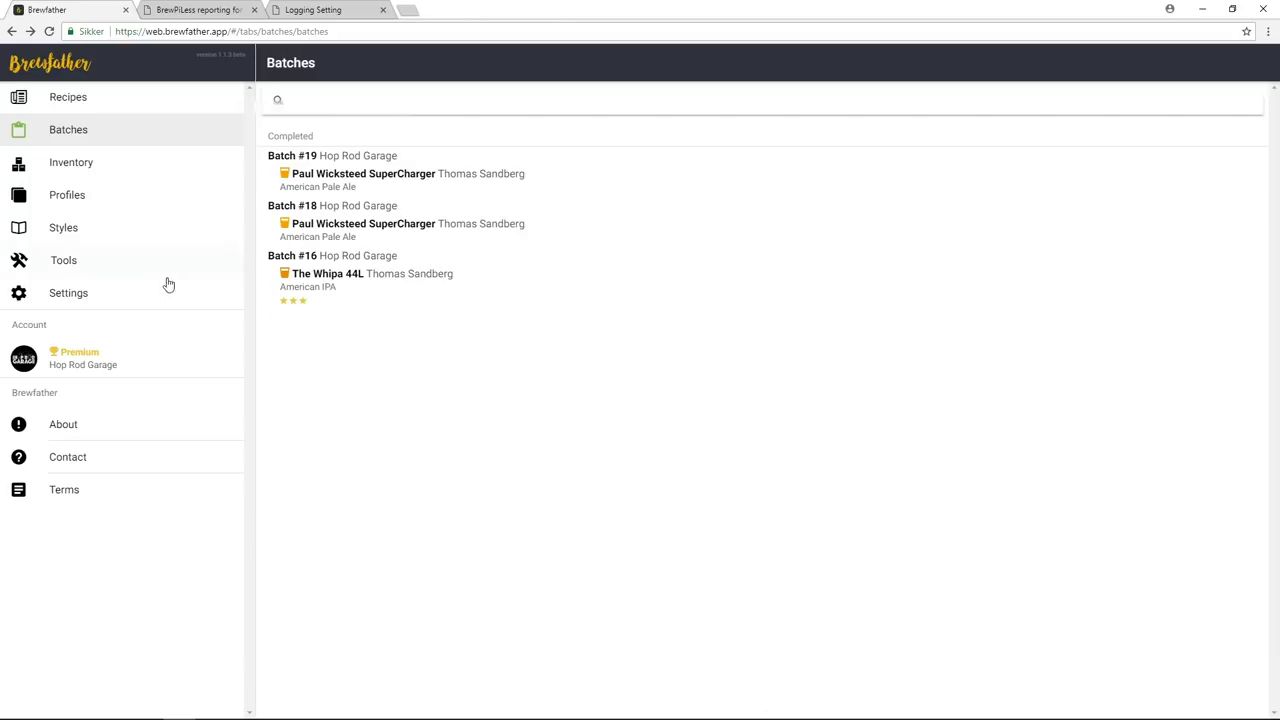
left_click(112, 292)
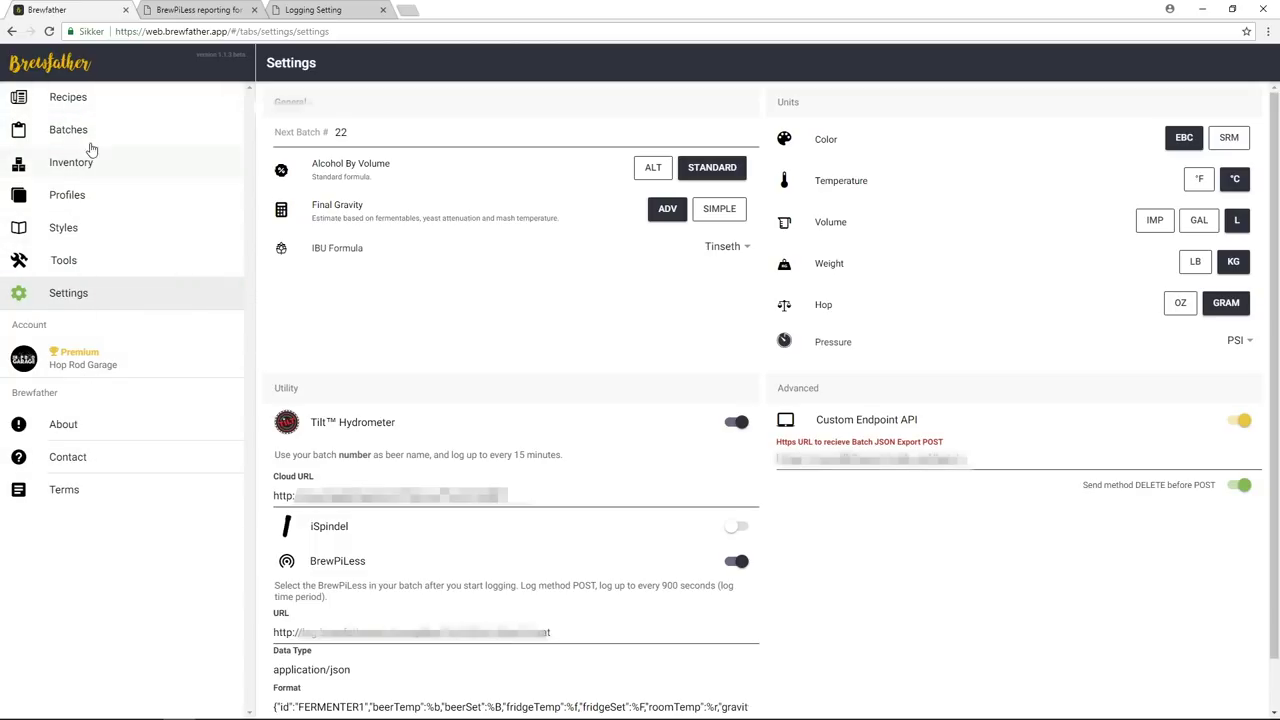
Open the Ace Of Spades - Black IPA recipe, look through it, and start a new batch from it
left_click(91, 97)
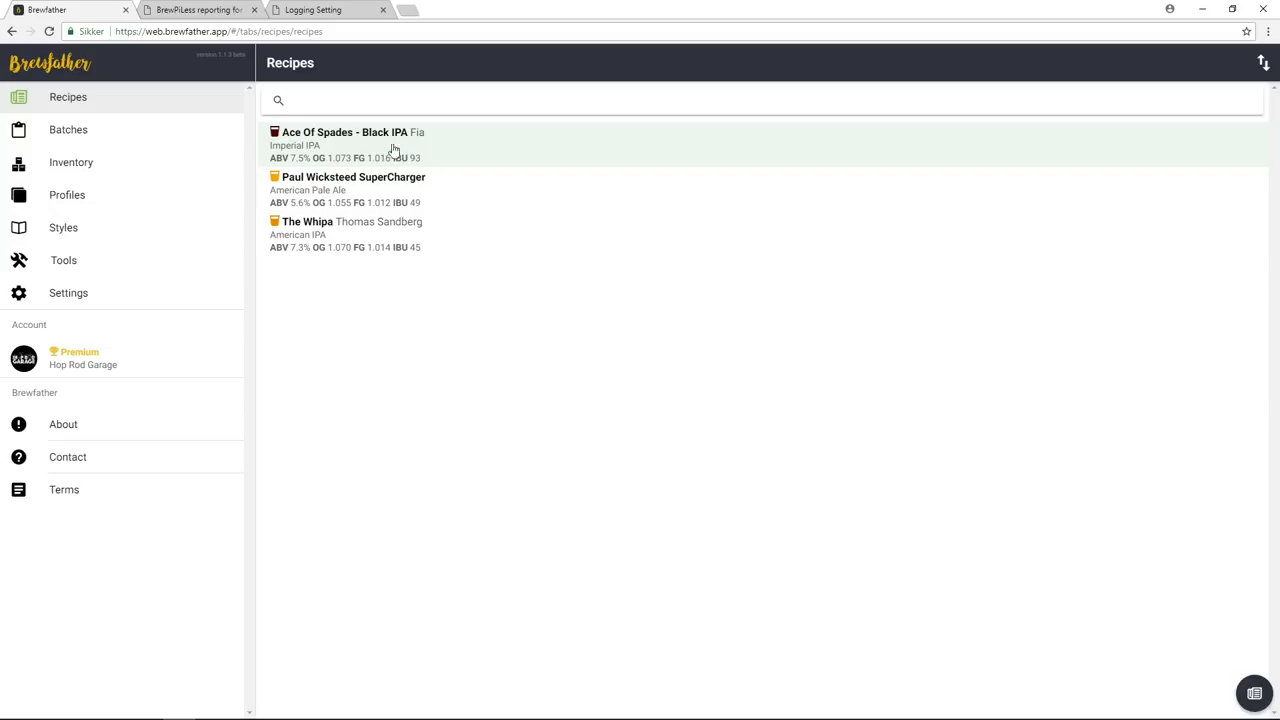
left_click(446, 150)
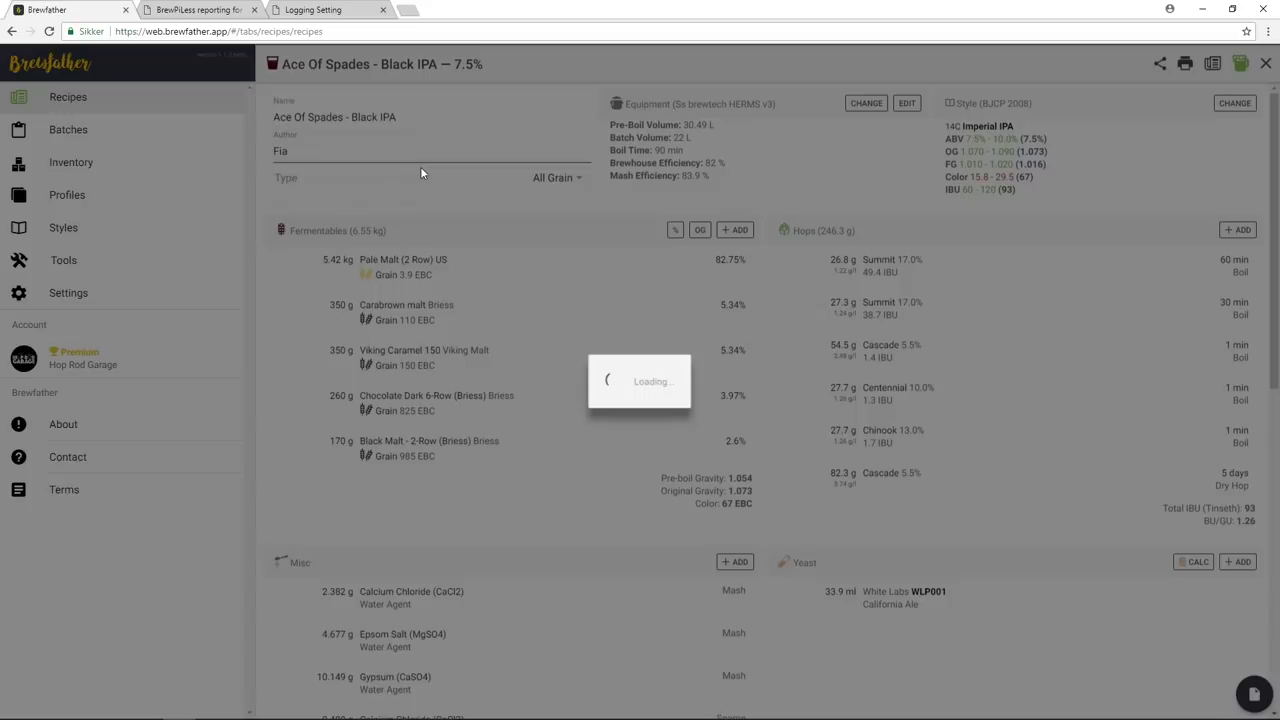
scroll(484, 375, "down", 2)
scroll(484, 375, "down", 2)
scroll(974, 314, "up", 4)
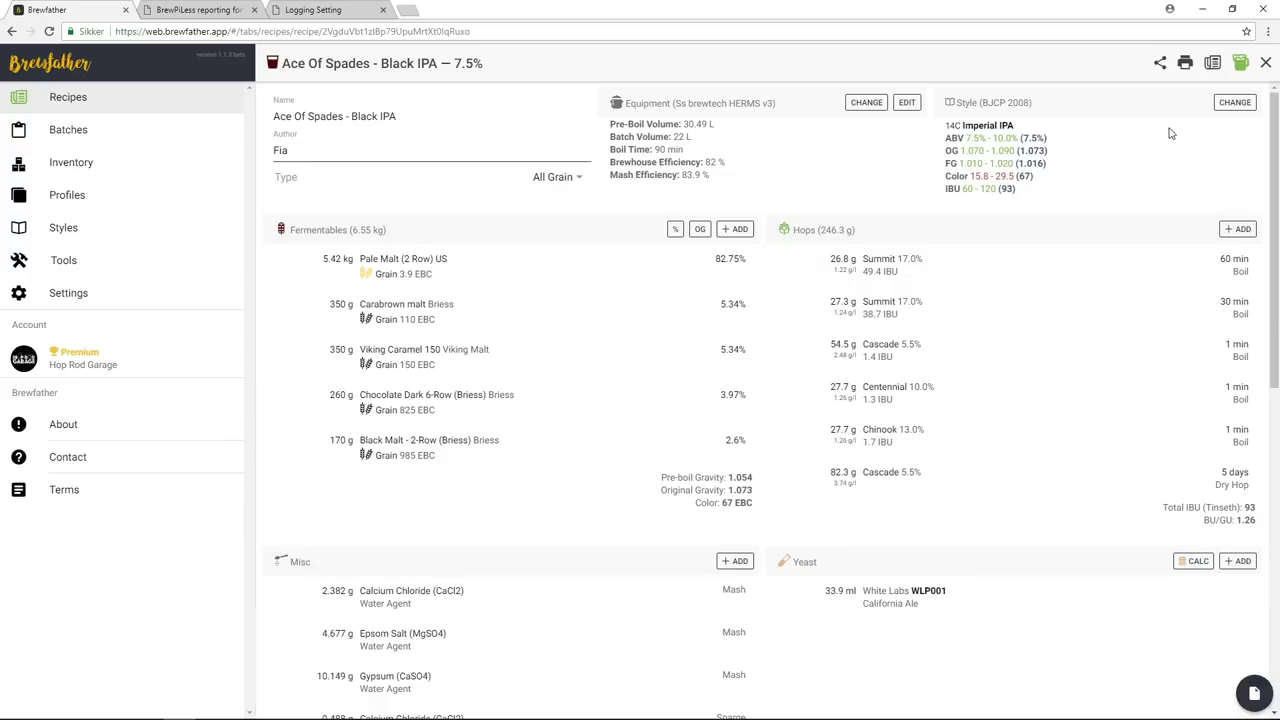
left_click(1240, 63)
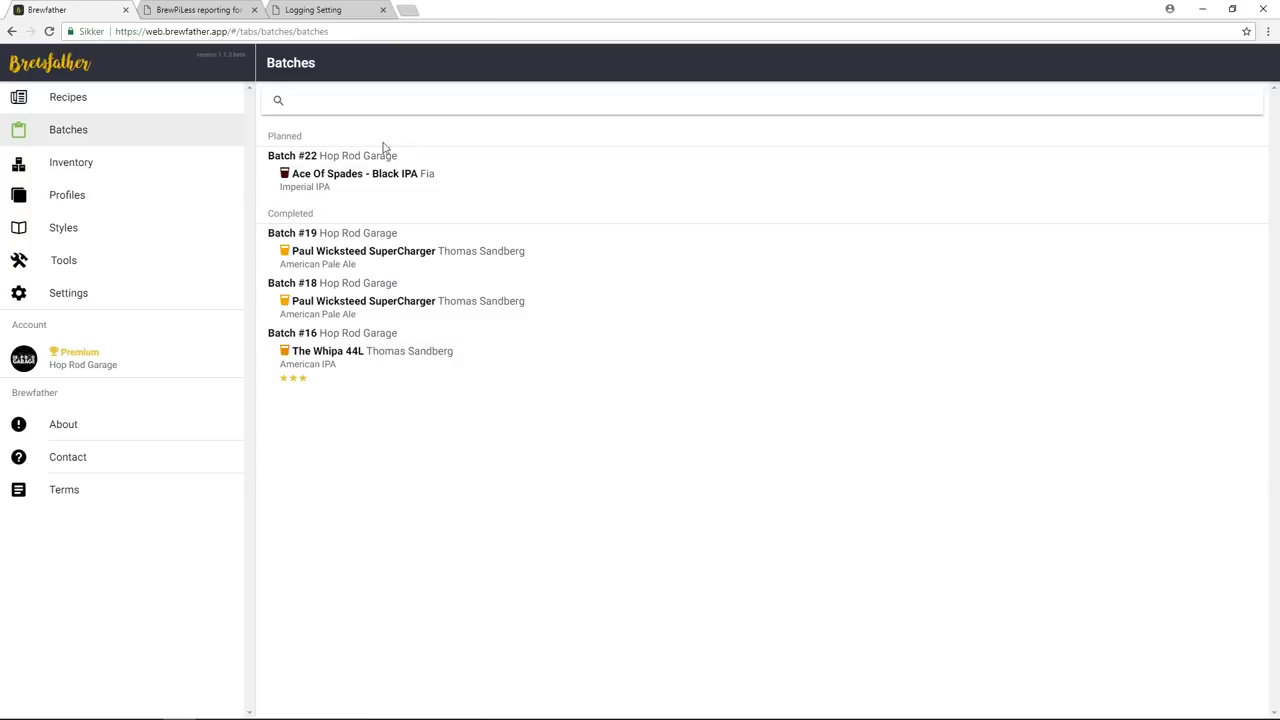
In the planned Ace Of Spades - Black IPA batch's recipe, set the equipment's fermenter batch volume to 44 L and scale the recipe
left_click(325, 177)
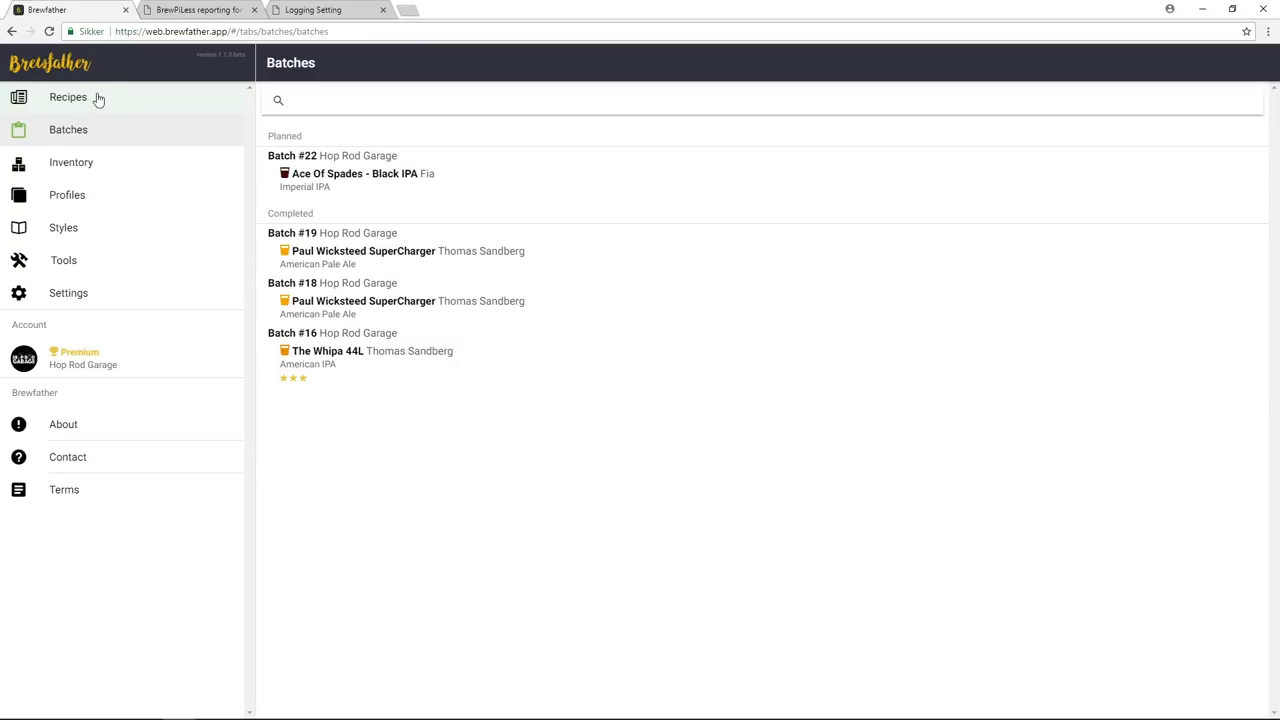
left_click(351, 189)
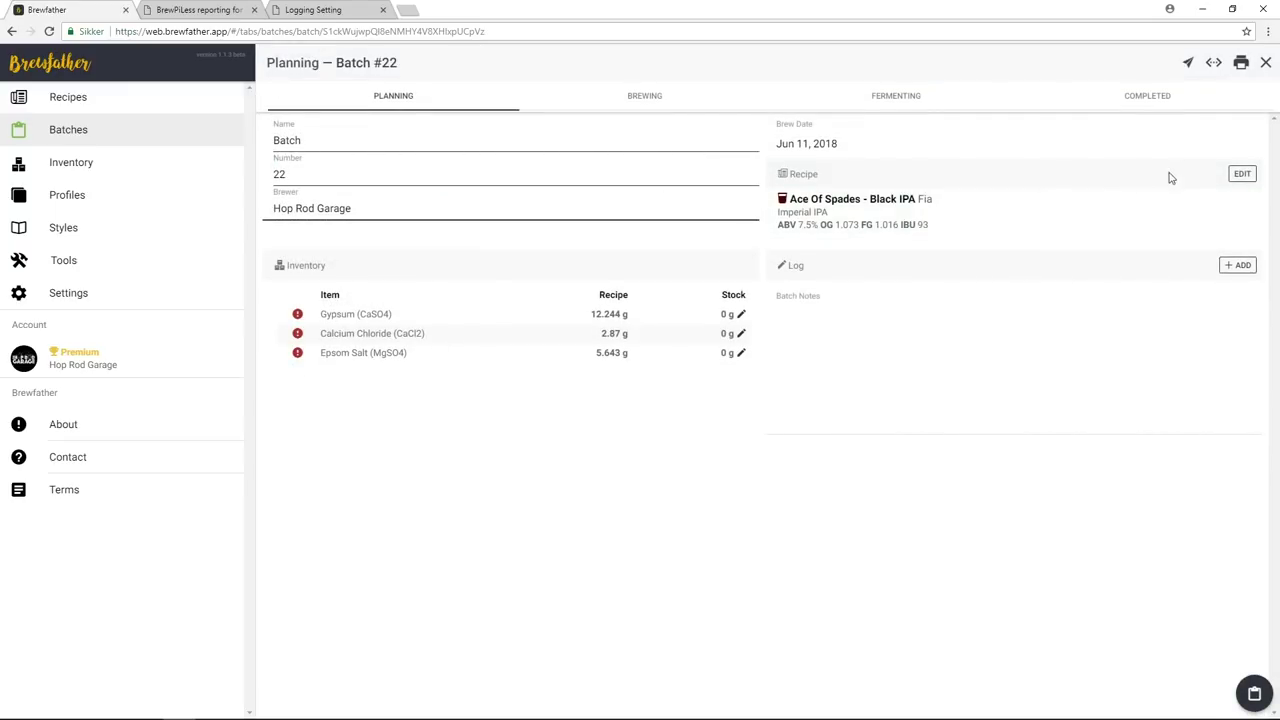
left_click(1241, 174)
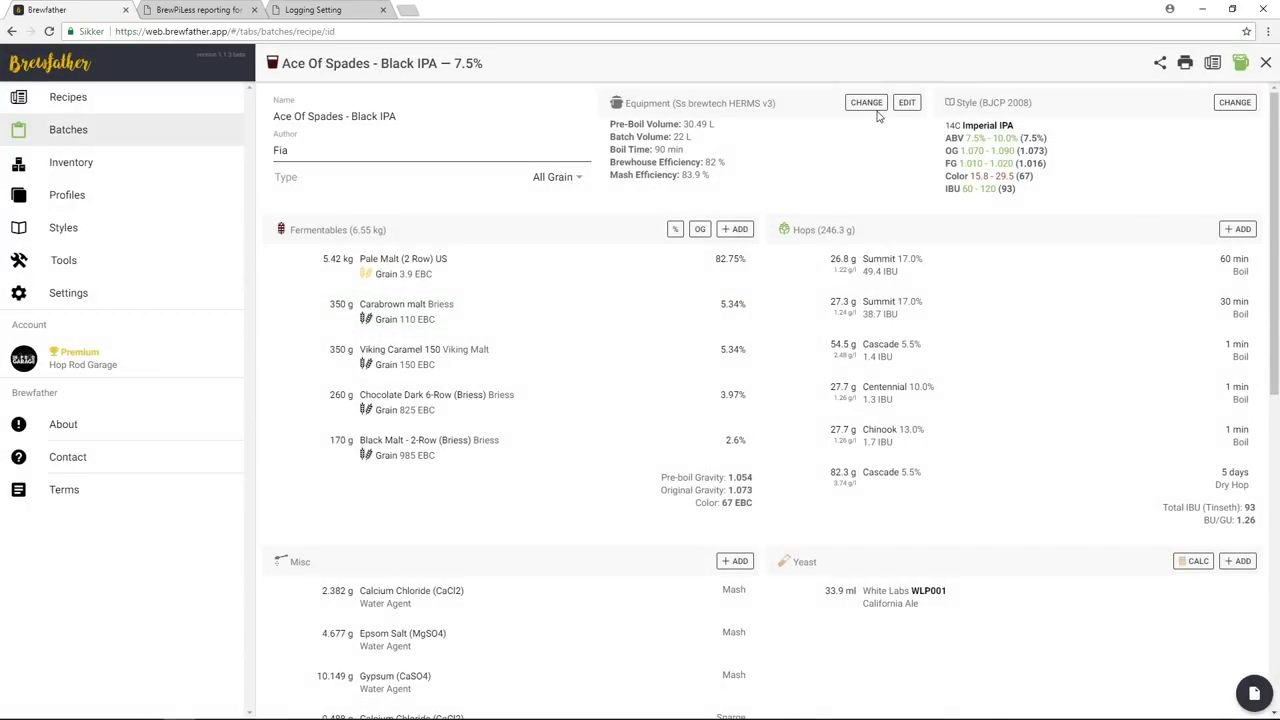
left_click(907, 103)
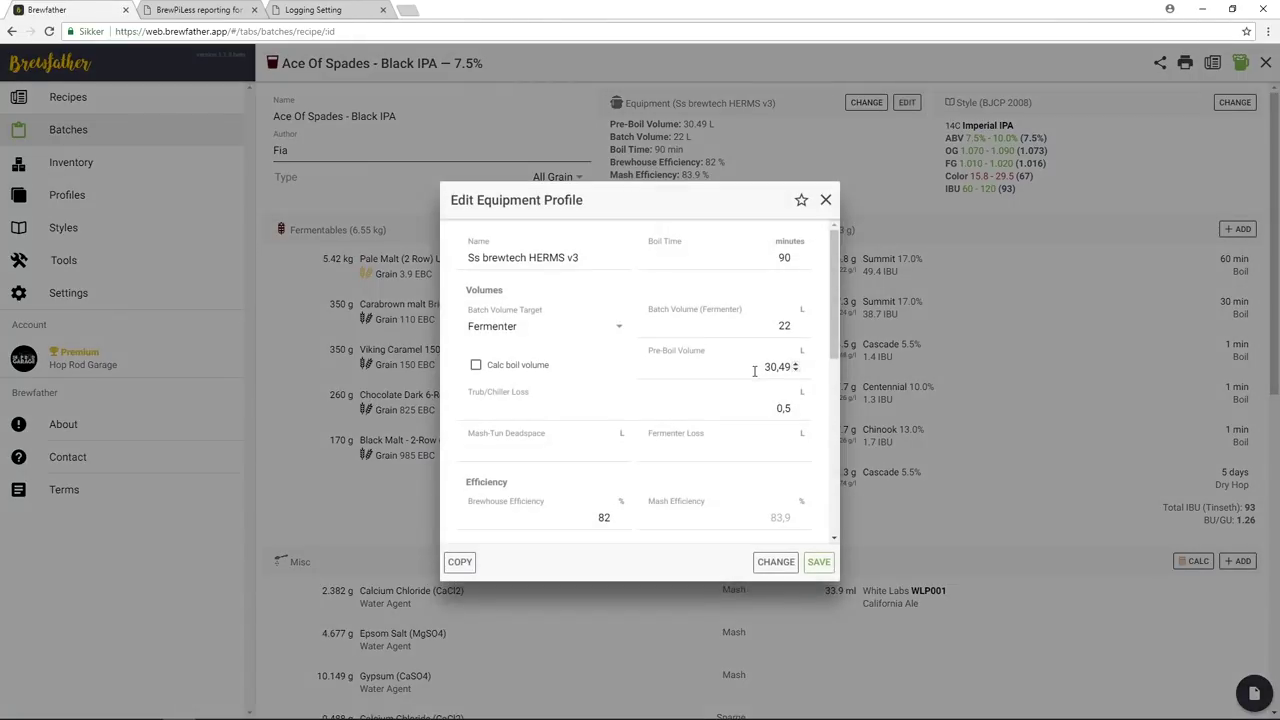
double_click(790, 326)
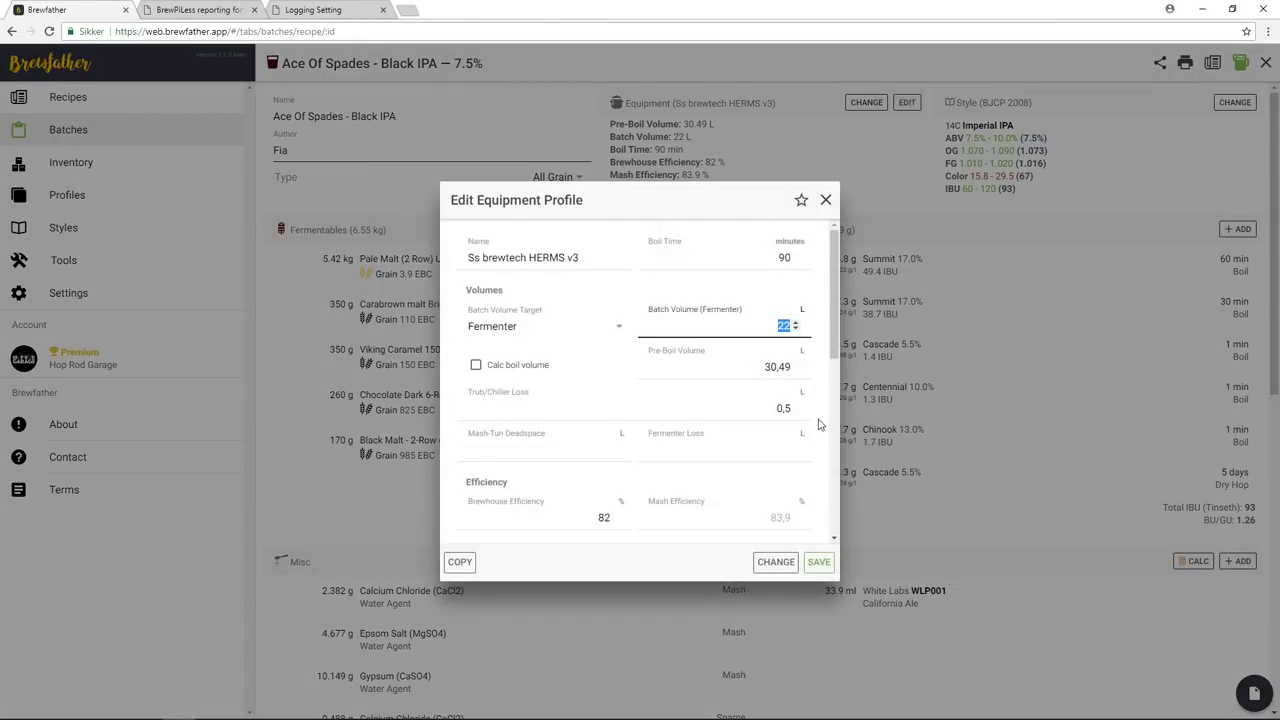
type("44")
left_click(818, 561)
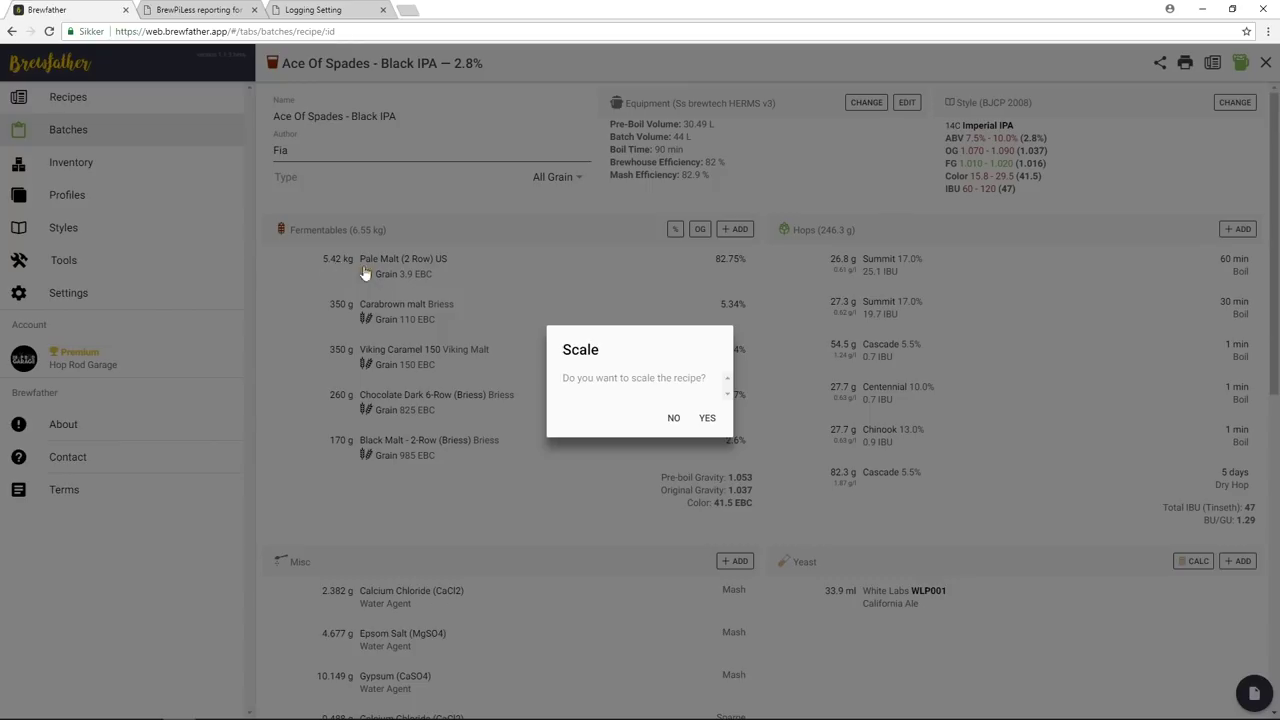
left_click(706, 417)
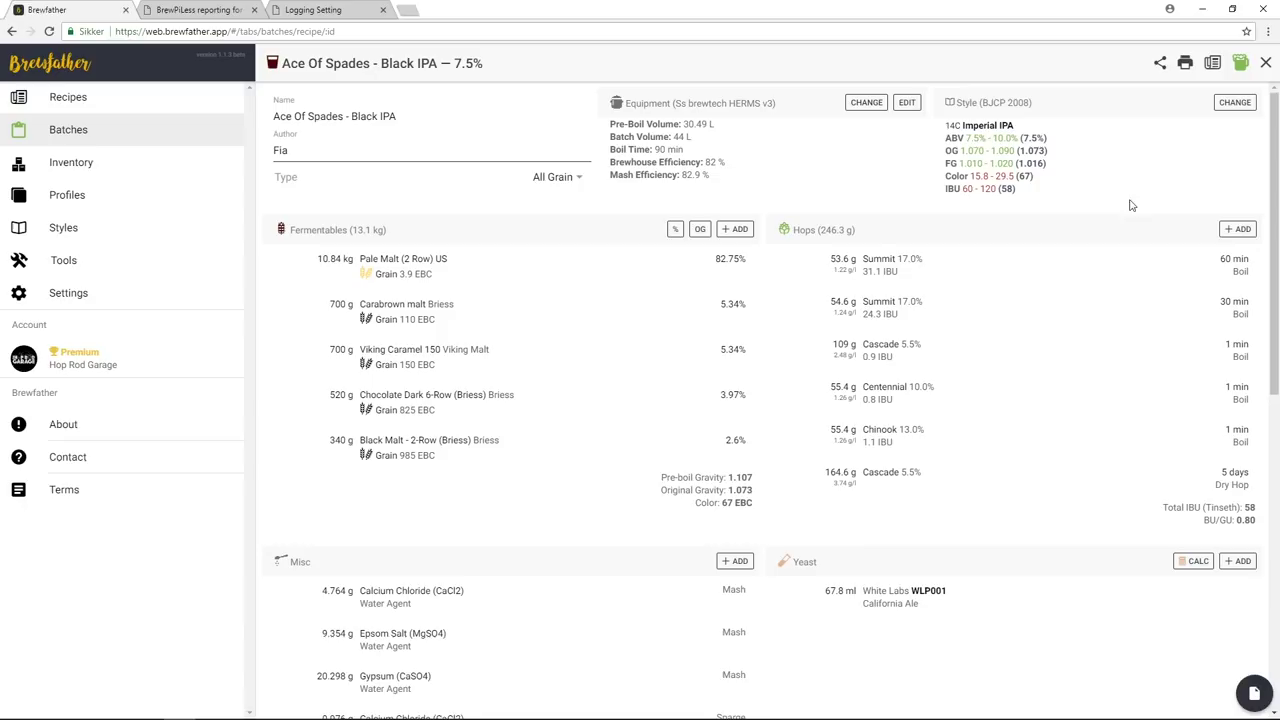
Examine the scaled recipe's style ranges, ingredients, mash and fermentation profiles, and water volumes and pH
left_click(1234, 102)
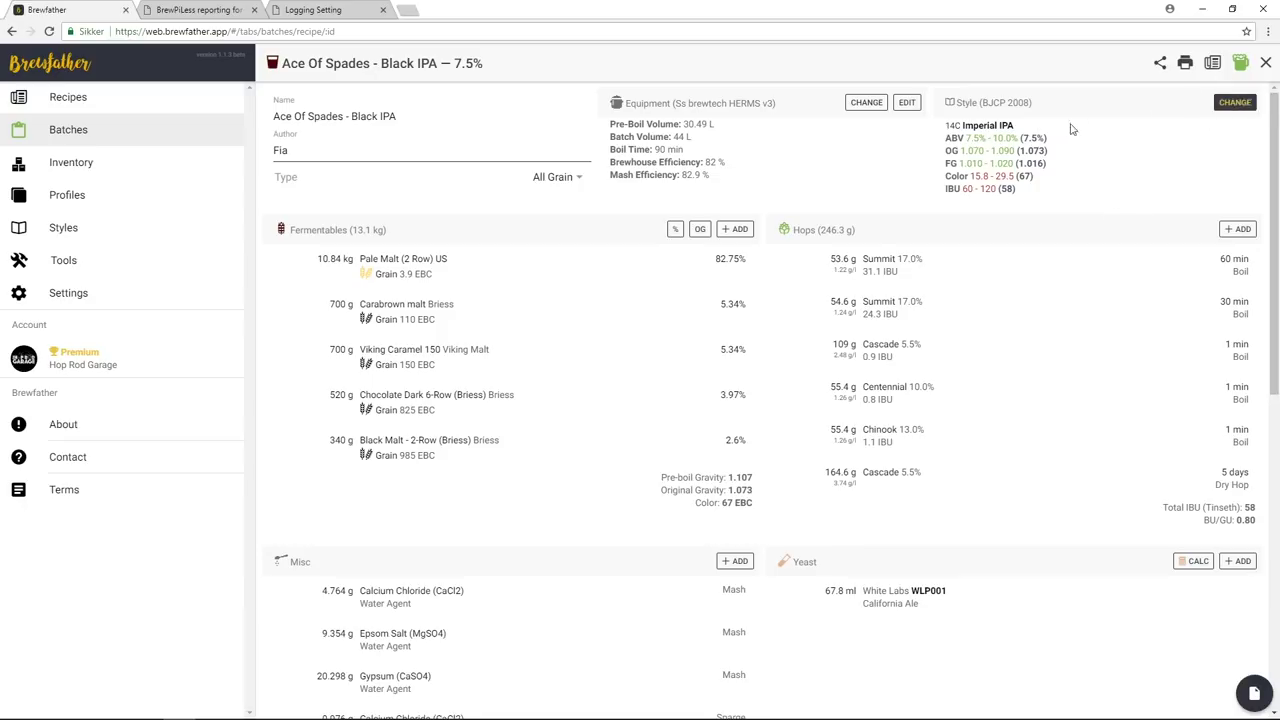
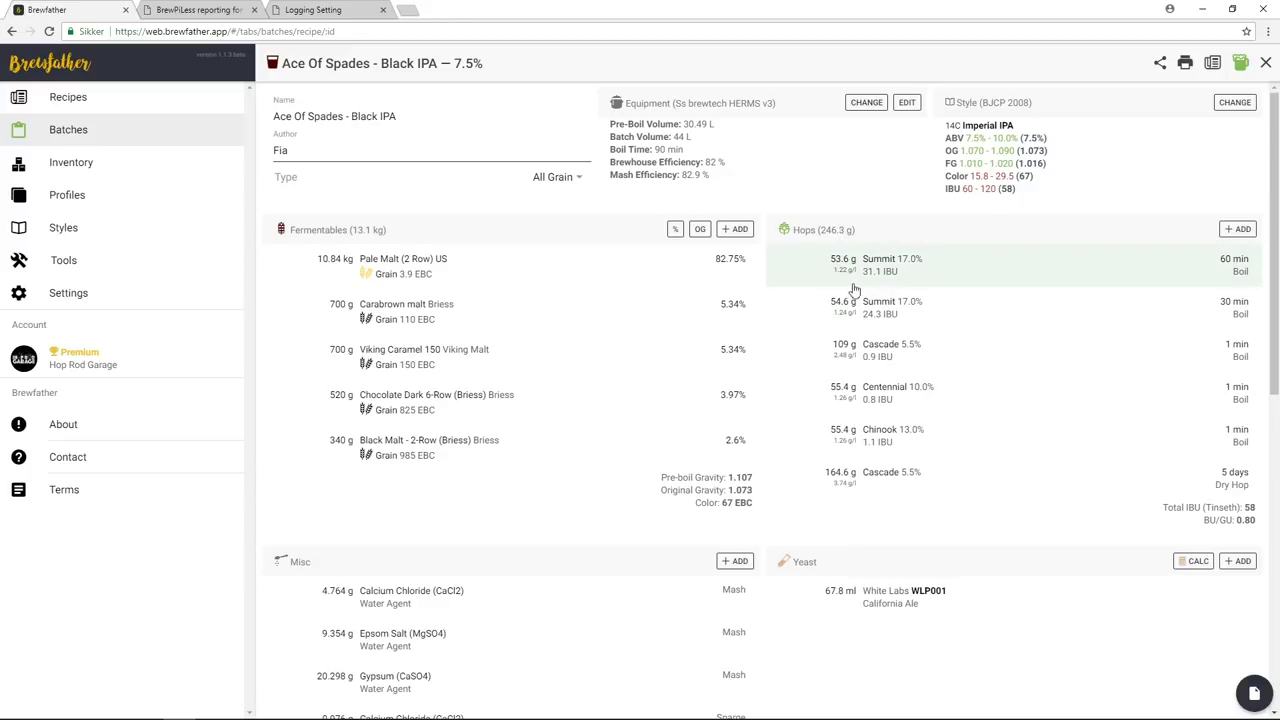
scroll(708, 398, "down", 1)
scroll(708, 398, "down", 2)
scroll(708, 398, "up", 2)
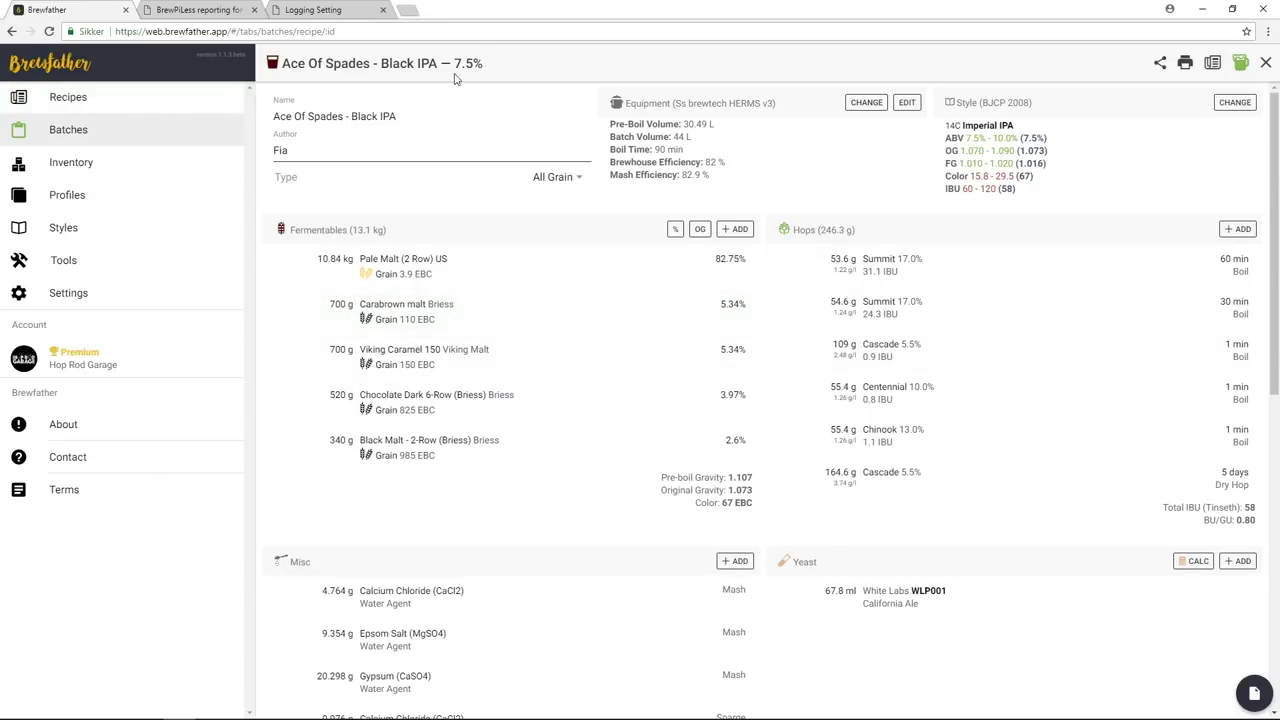
scroll(580, 394, "down", 4)
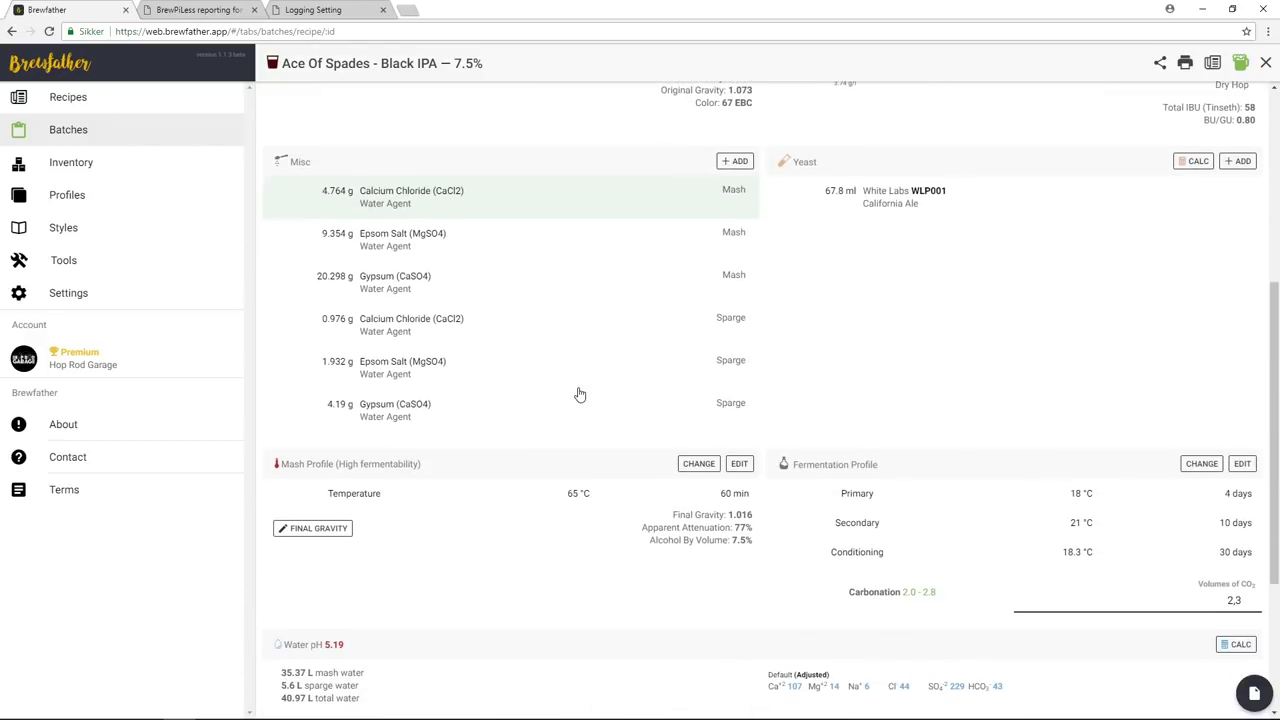
scroll(580, 394, "down", 3)
scroll(580, 394, "up", 3)
scroll(580, 394, "down", 3)
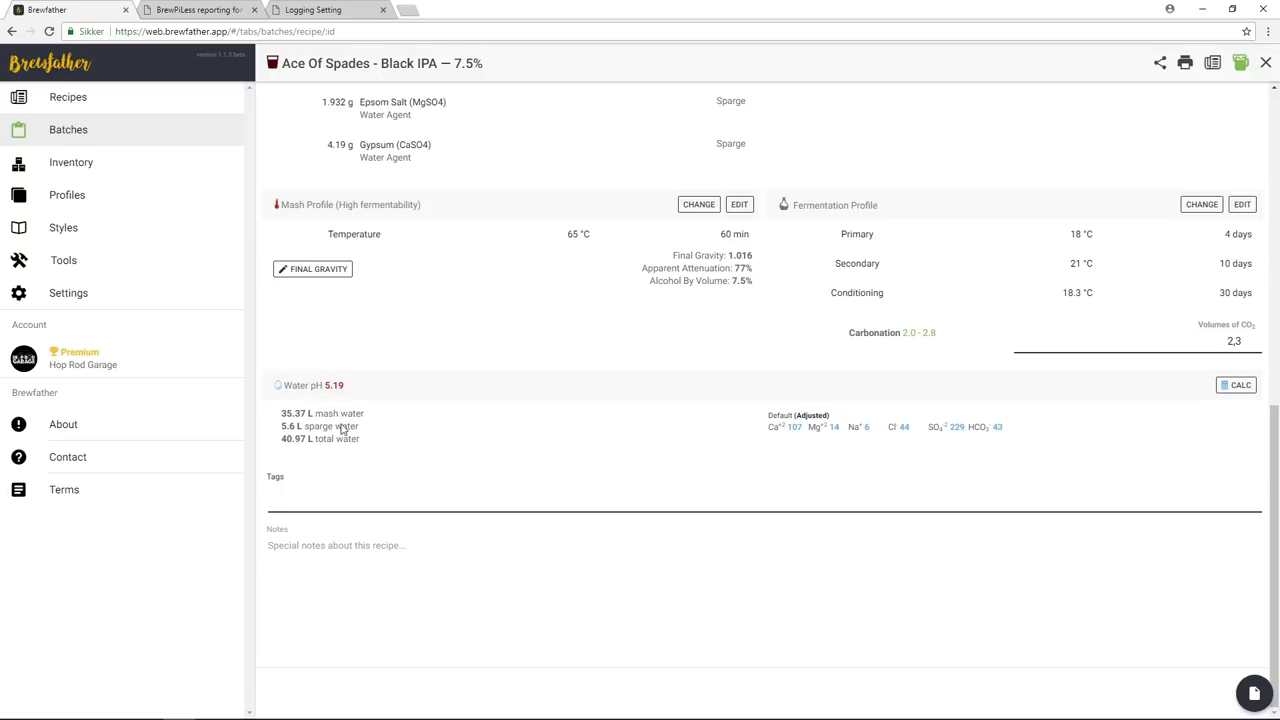
scroll(418, 427, "up", 7)
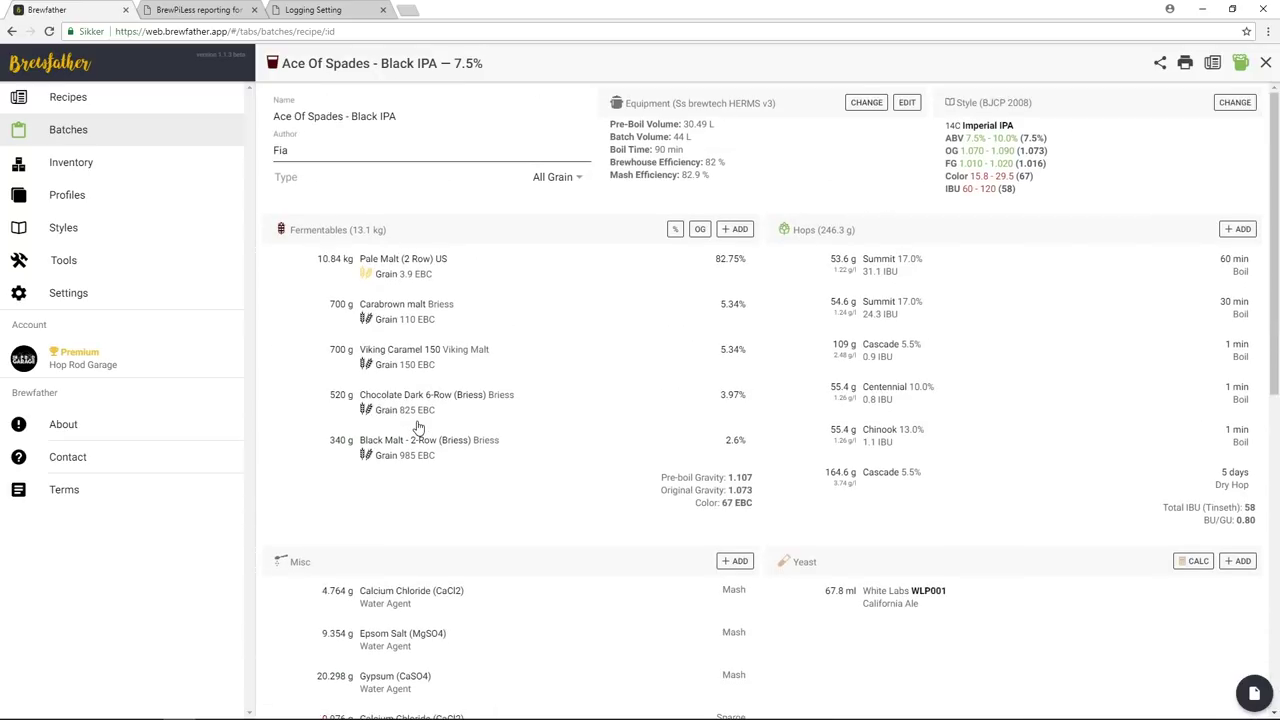
scroll(418, 427, "down", 7)
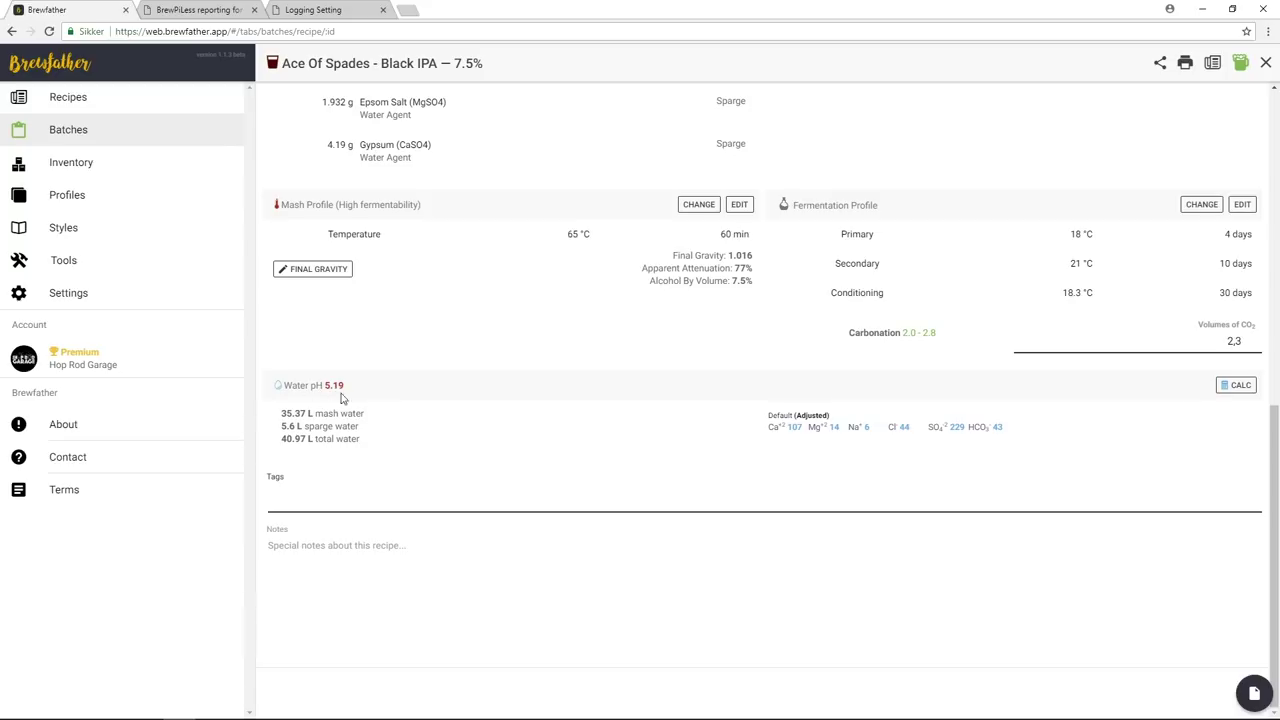
Open the recipe's water calculator, review the grains and volumes, and save Default as the source water profile
left_click(1240, 386)
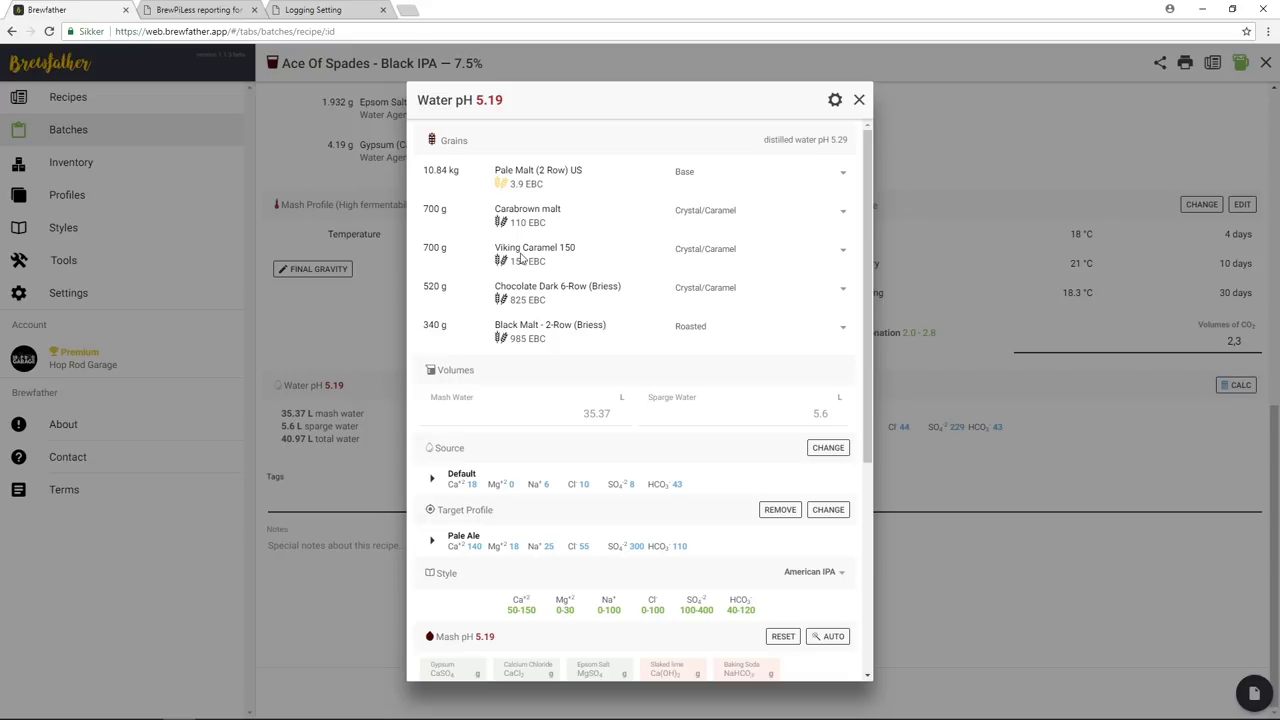
scroll(805, 407, "down", 1)
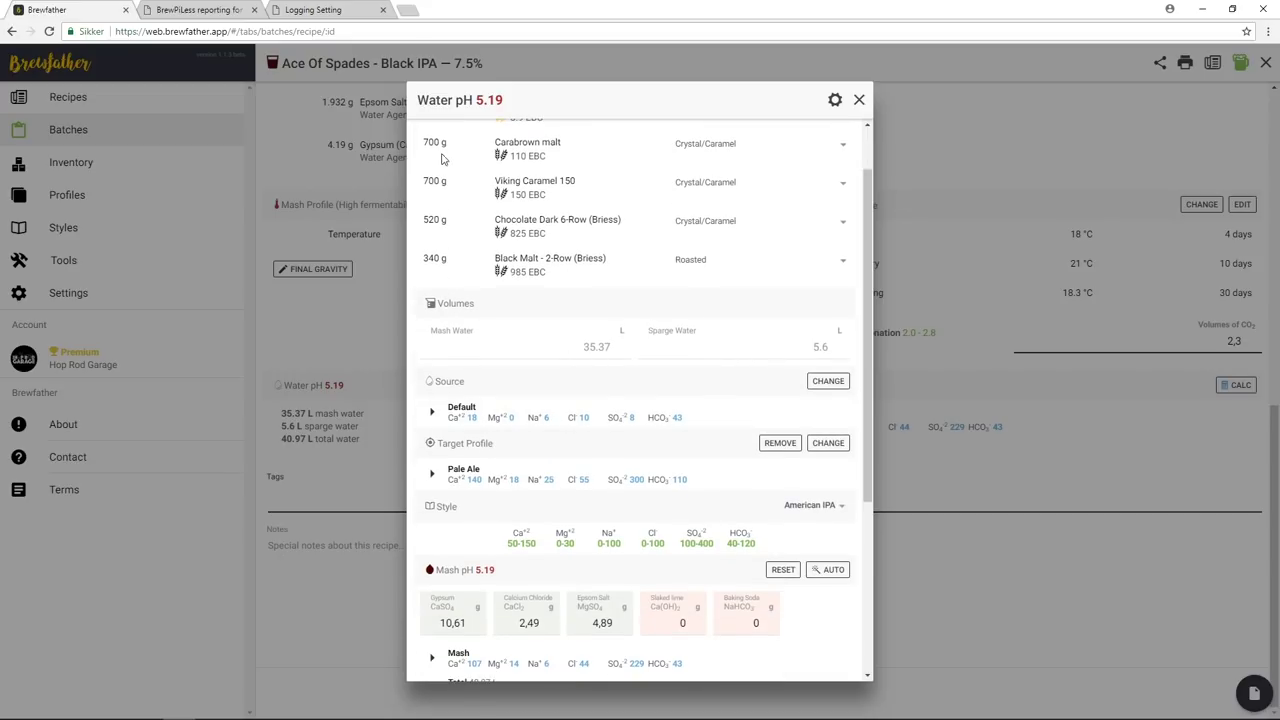
scroll(472, 240, "up", 1)
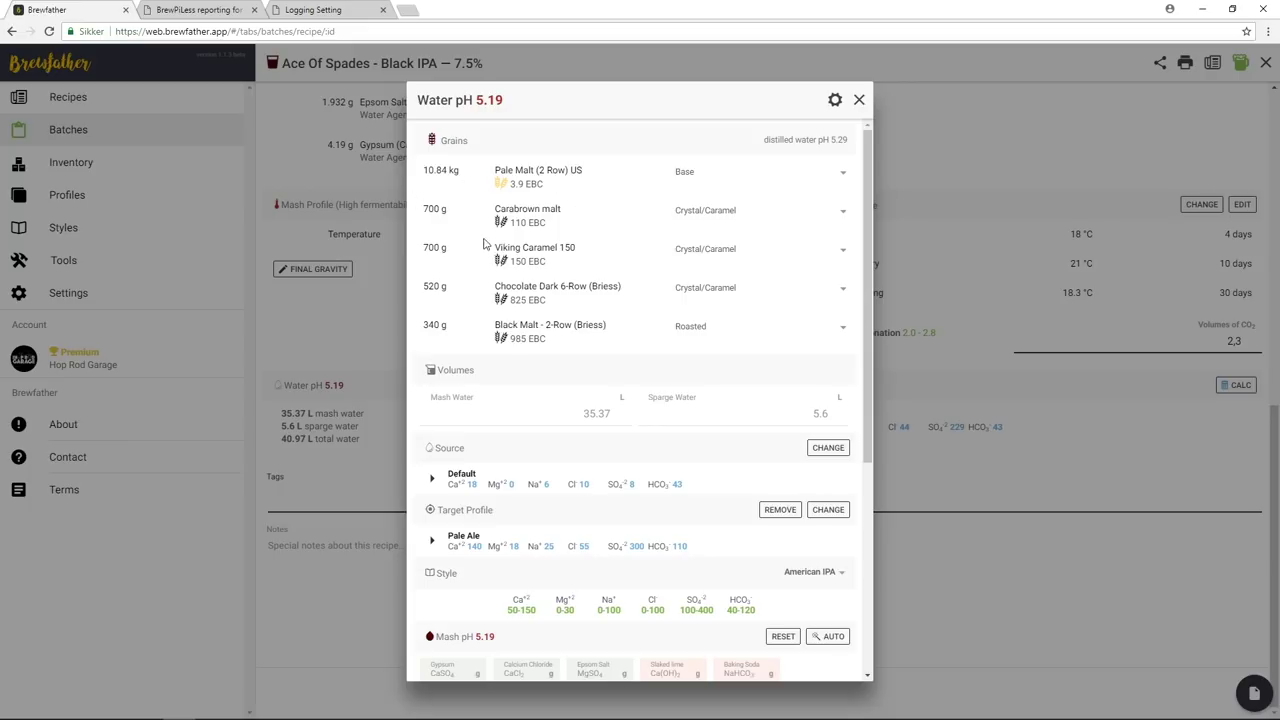
scroll(510, 368, "down", 1)
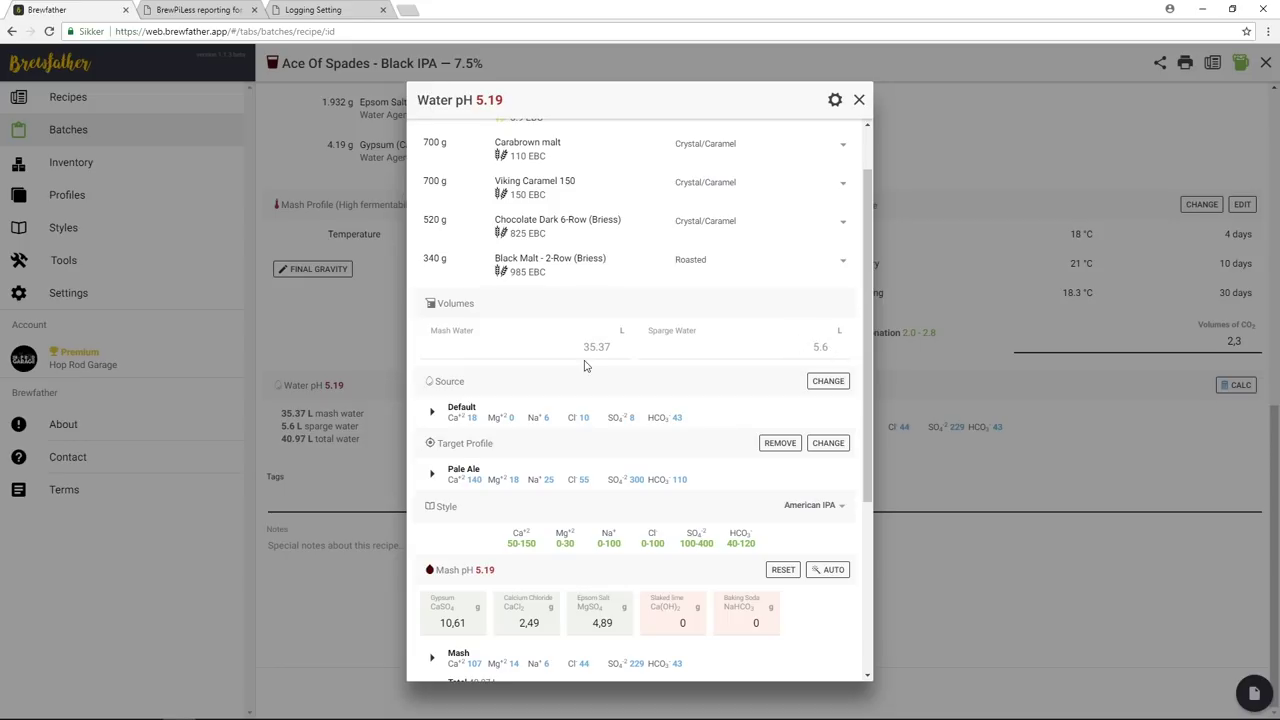
scroll(585, 366, "down", 2)
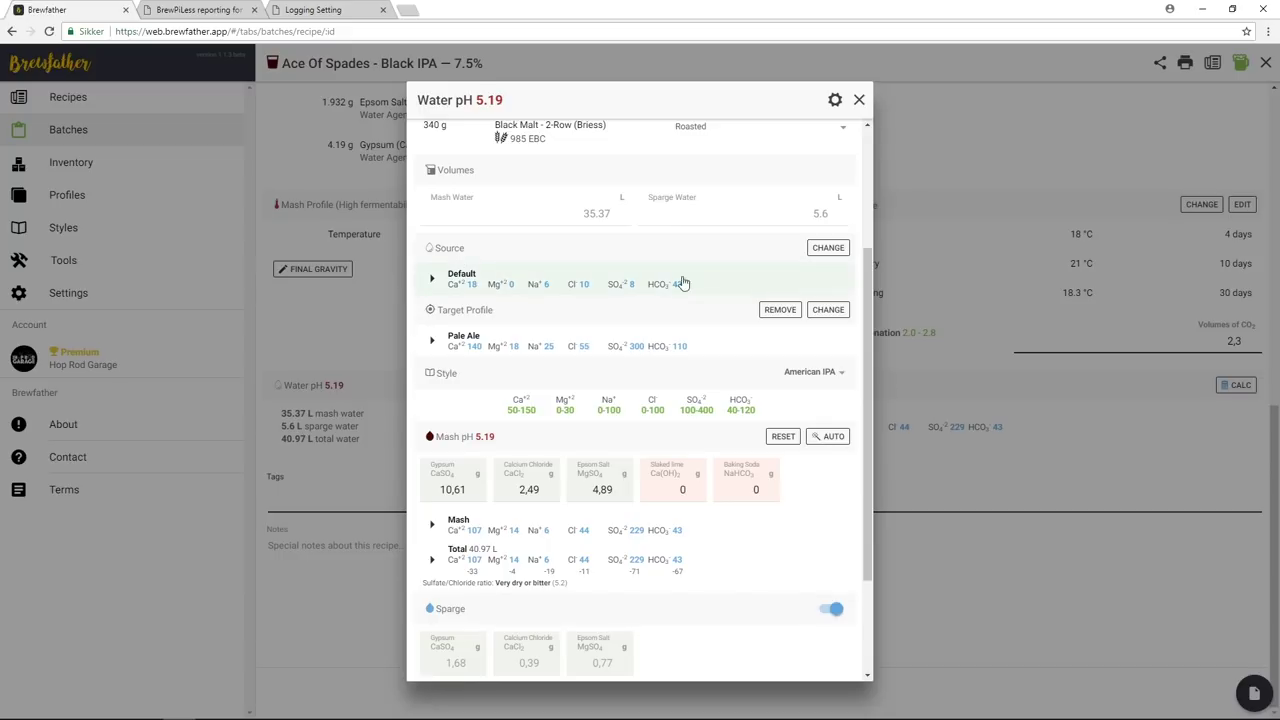
left_click(826, 250)
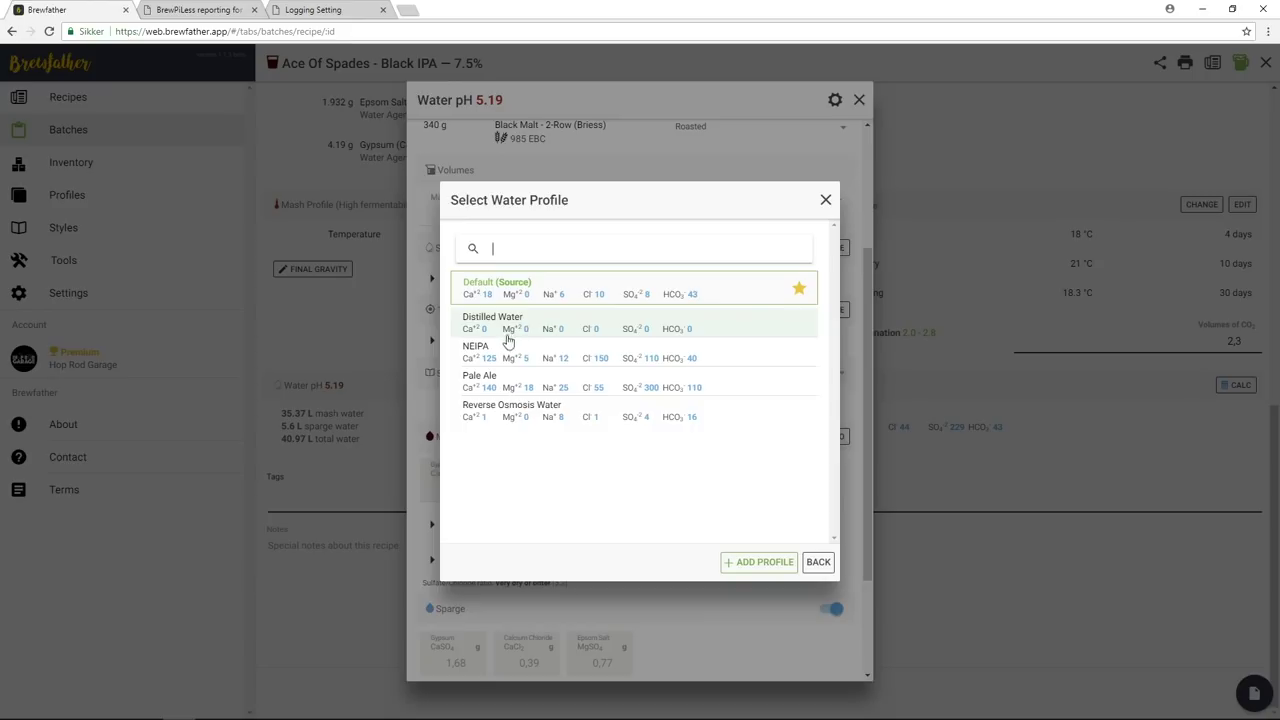
left_click(535, 289)
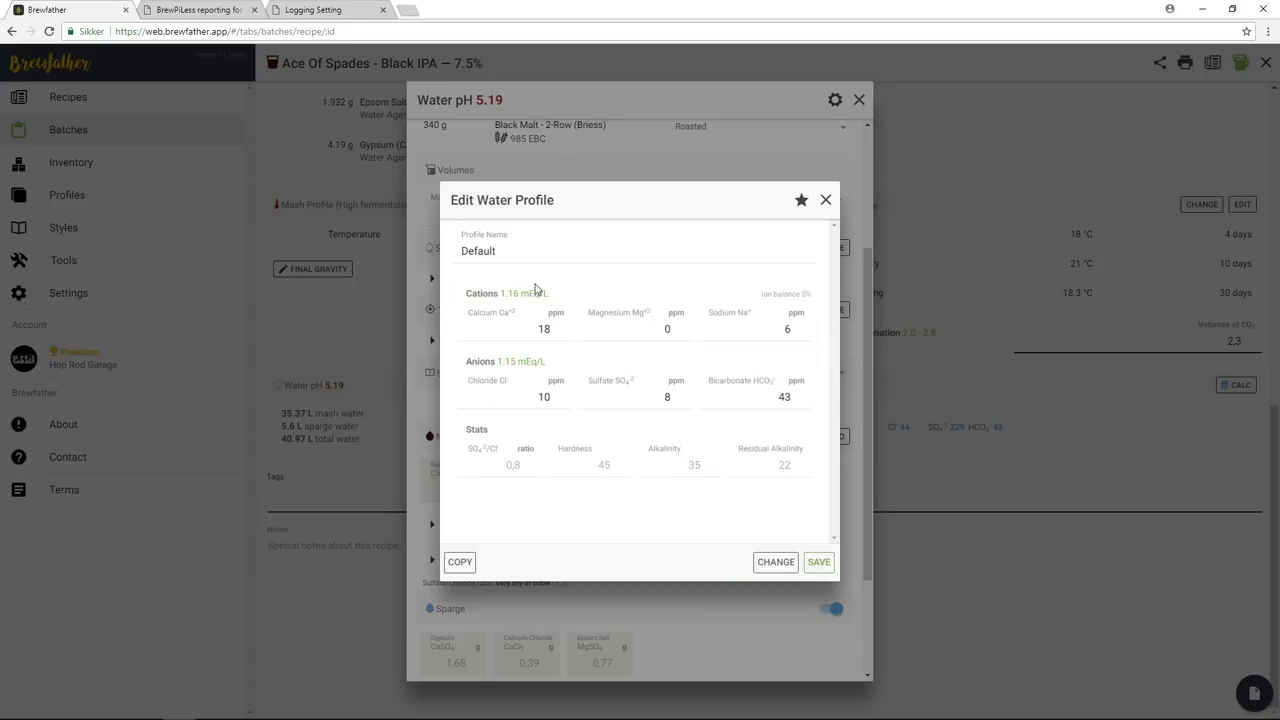
left_click(818, 562)
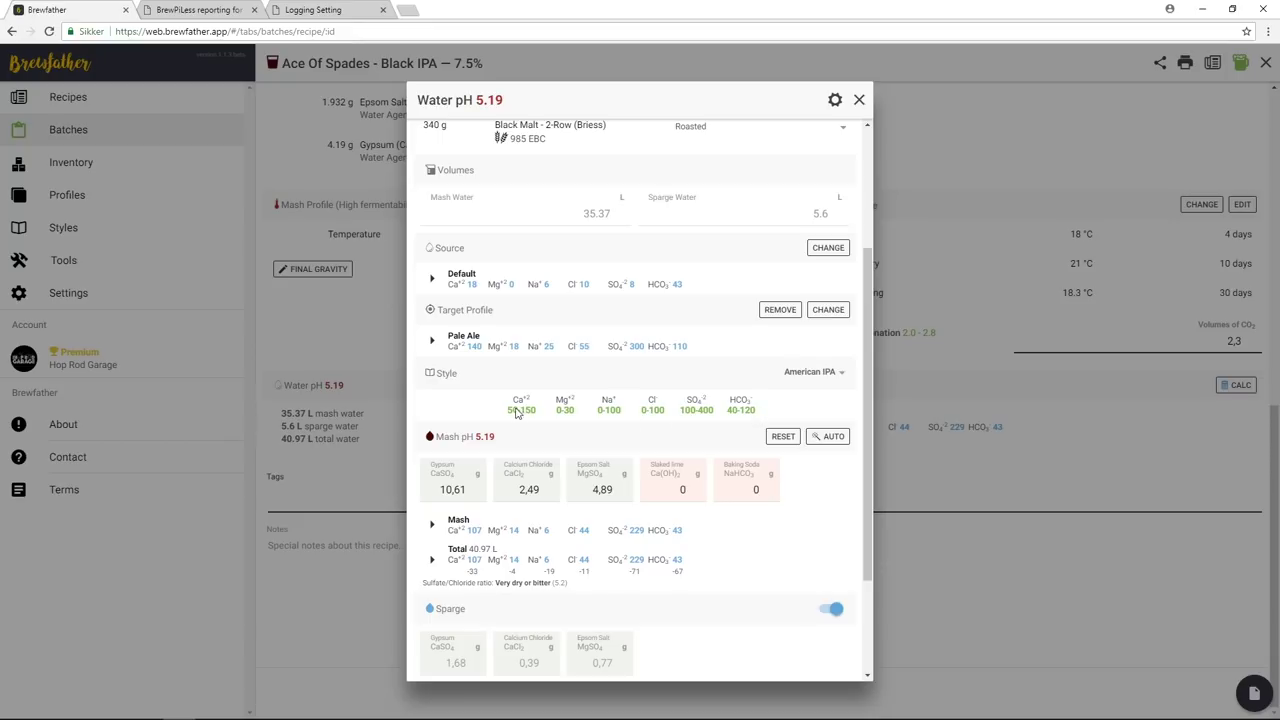
Change the target water profile to NEIPA
left_click(828, 312)
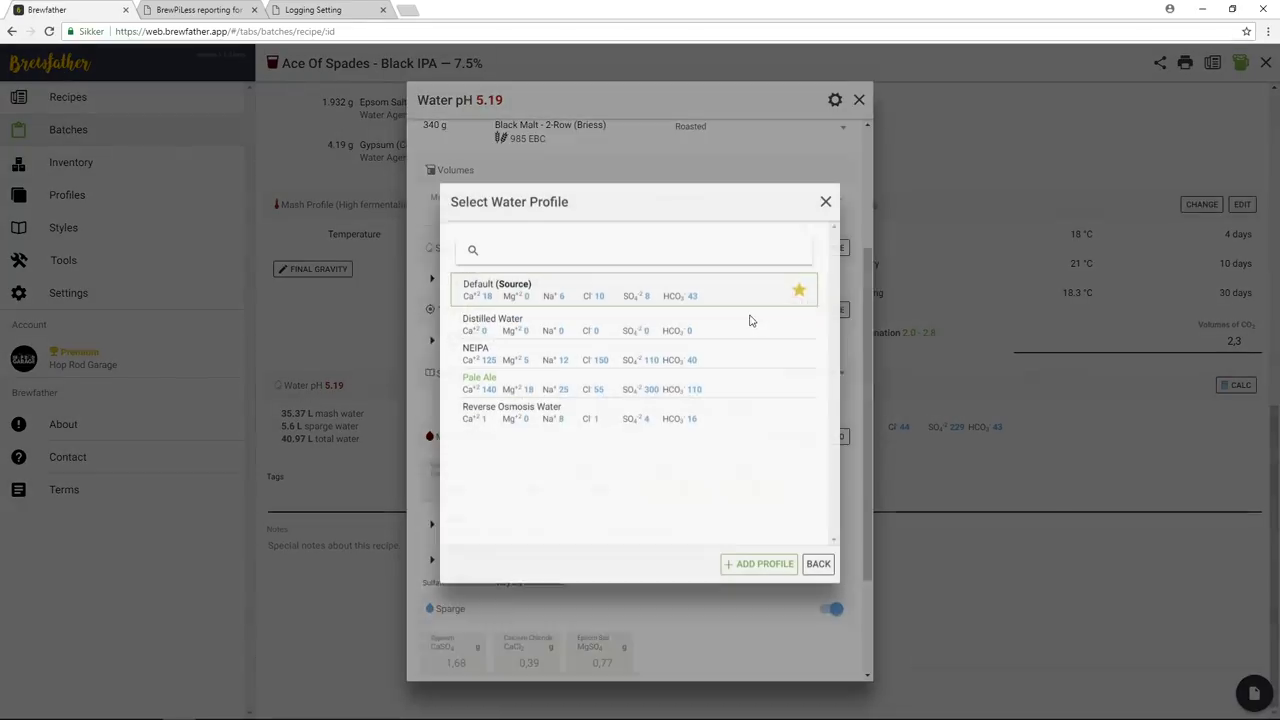
left_click(527, 351)
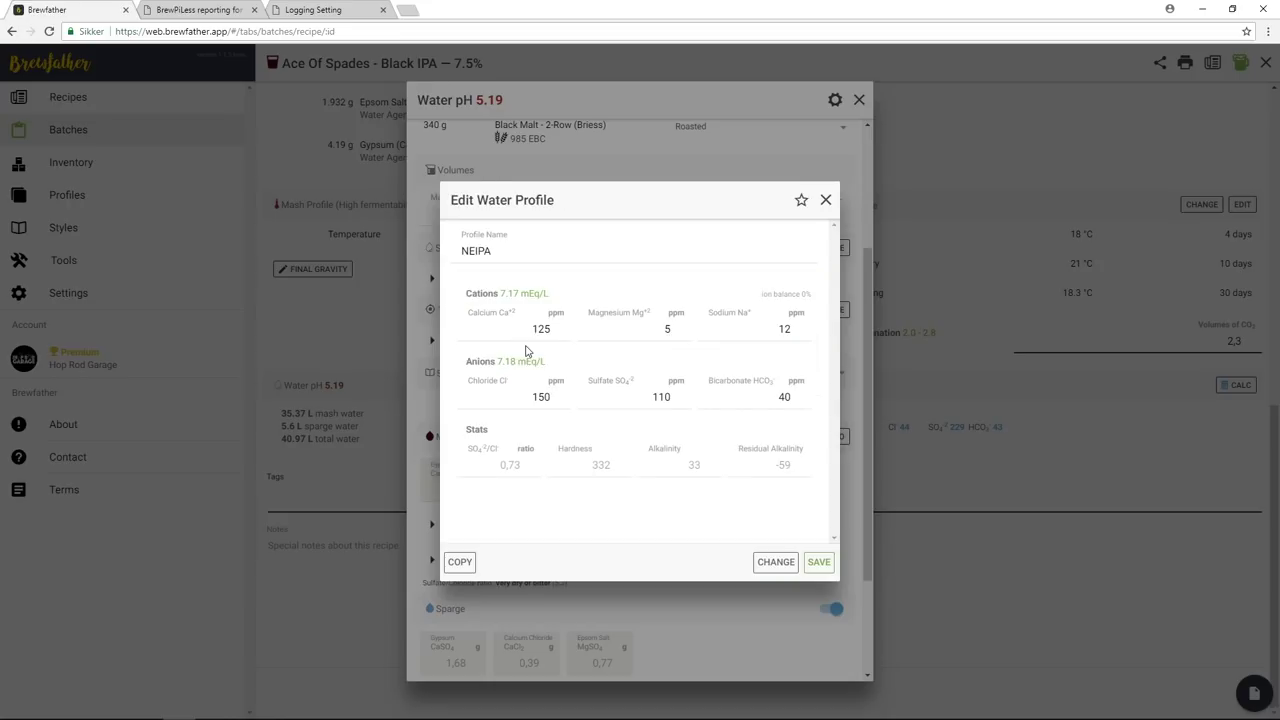
left_click(819, 563)
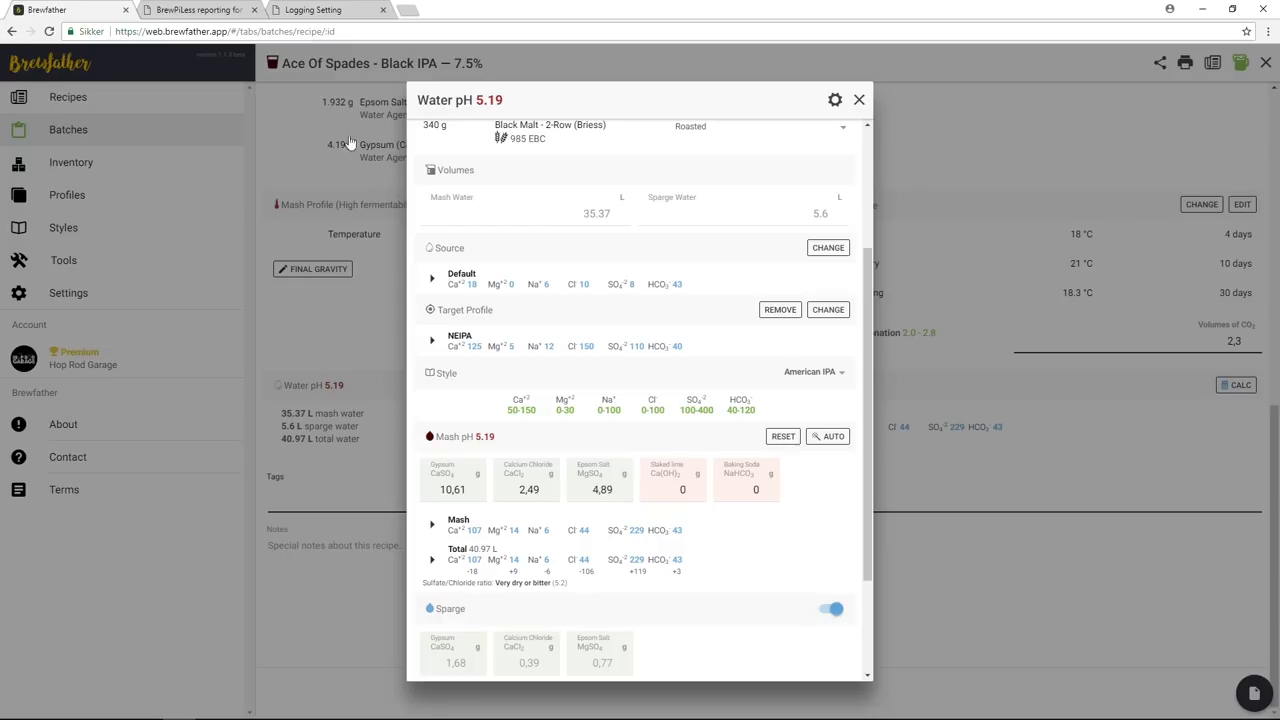
Auto-calculate the mash and sparge salt additions for the NEIPA target profile
left_click(480, 563)
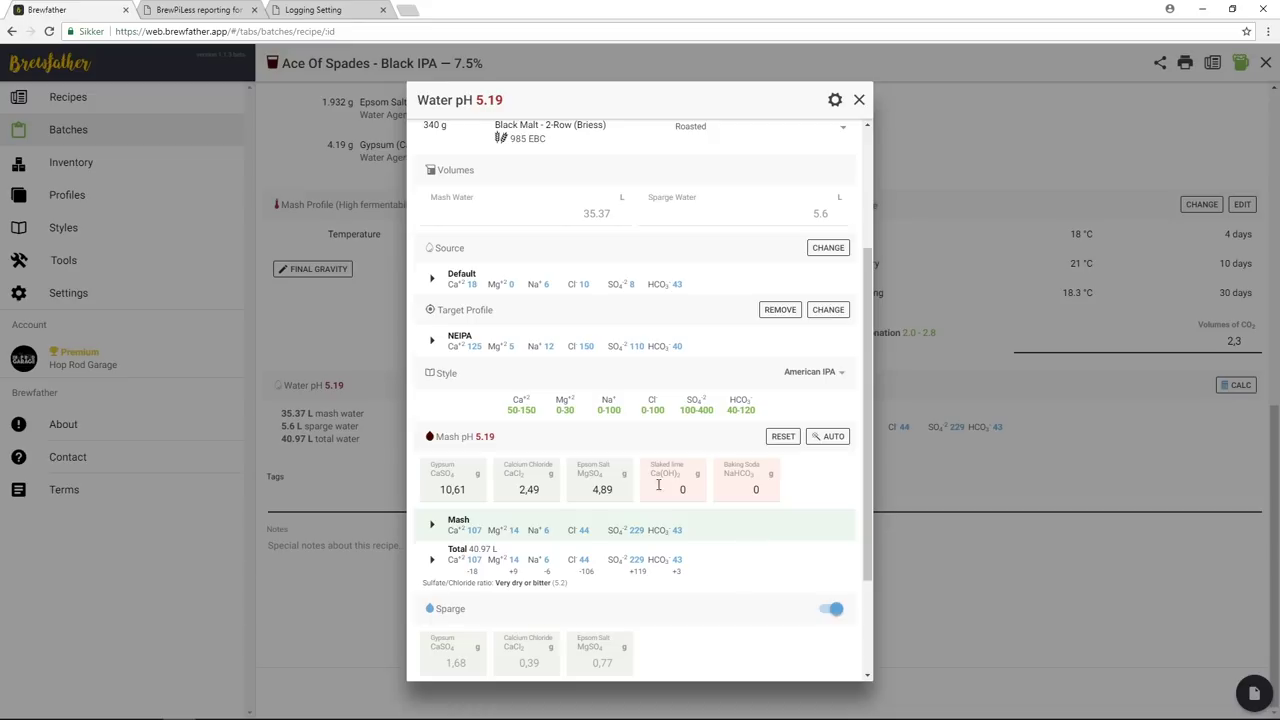
scroll(597, 430, "down", 1)
scroll(777, 380, "up", 1)
left_click(828, 440)
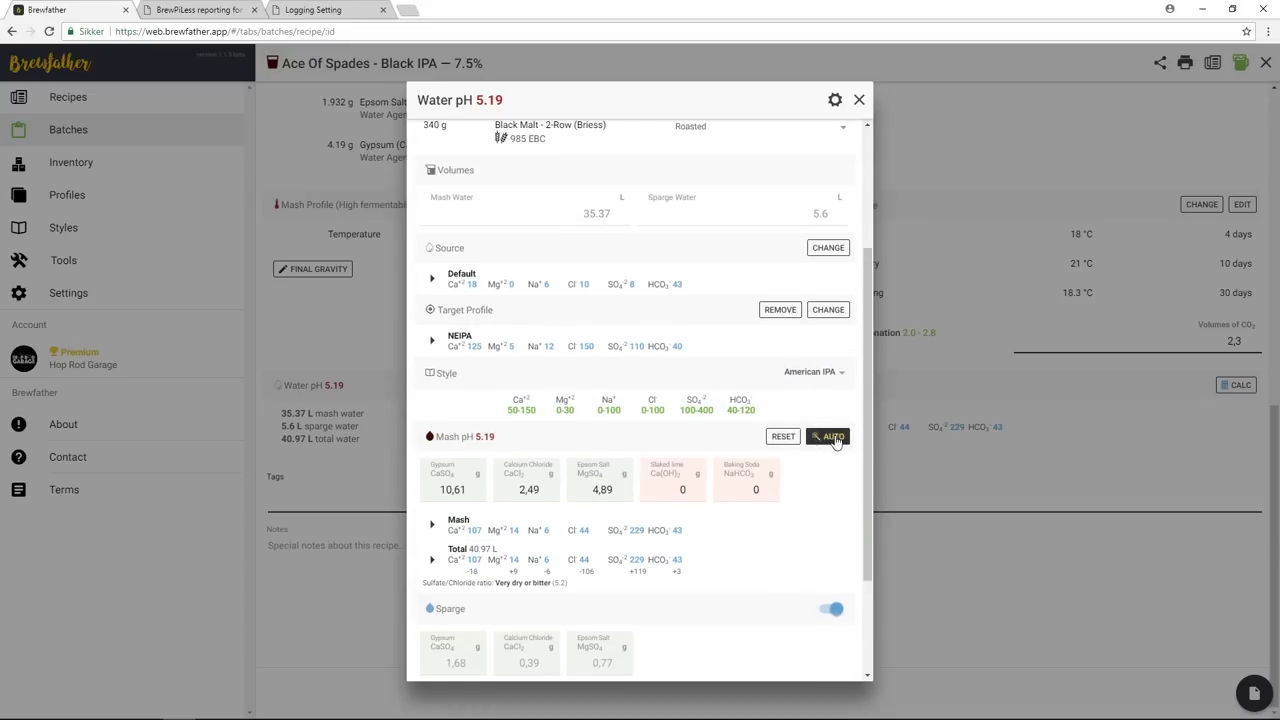
left_click(833, 440)
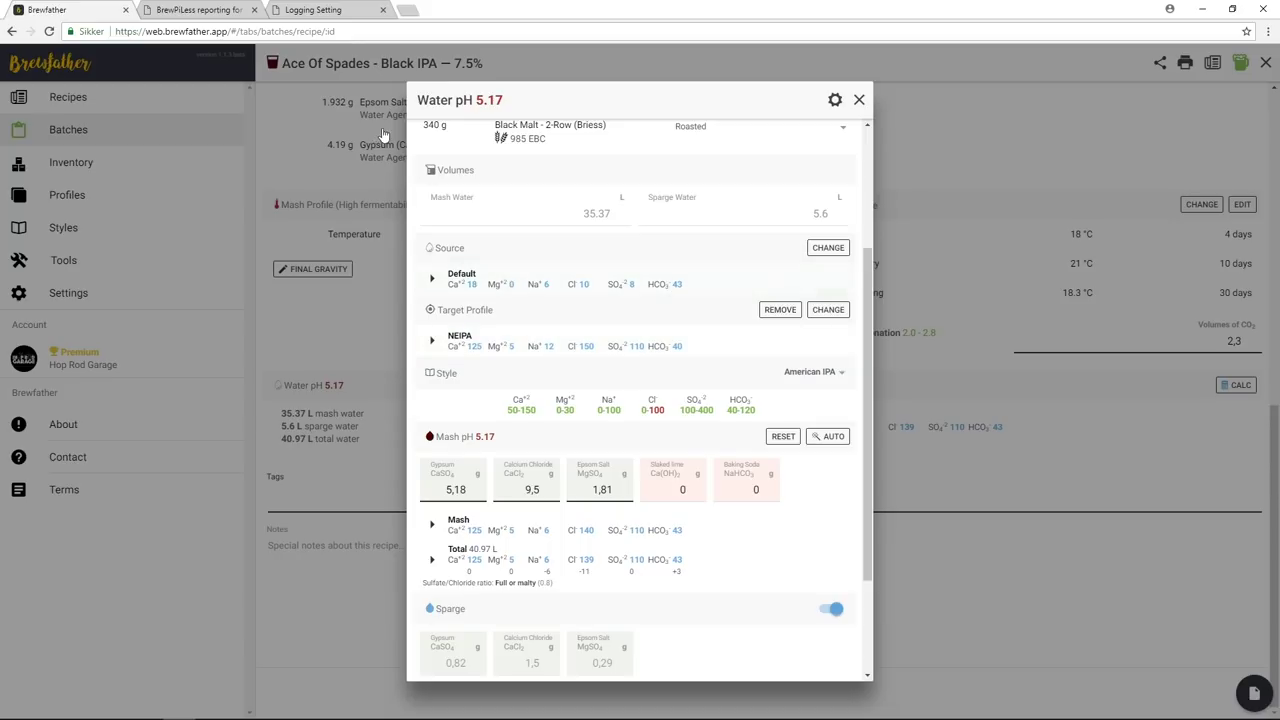
Change the target water profile to Pale Ale and auto-calculate the salt additions for it
left_click(827, 311)
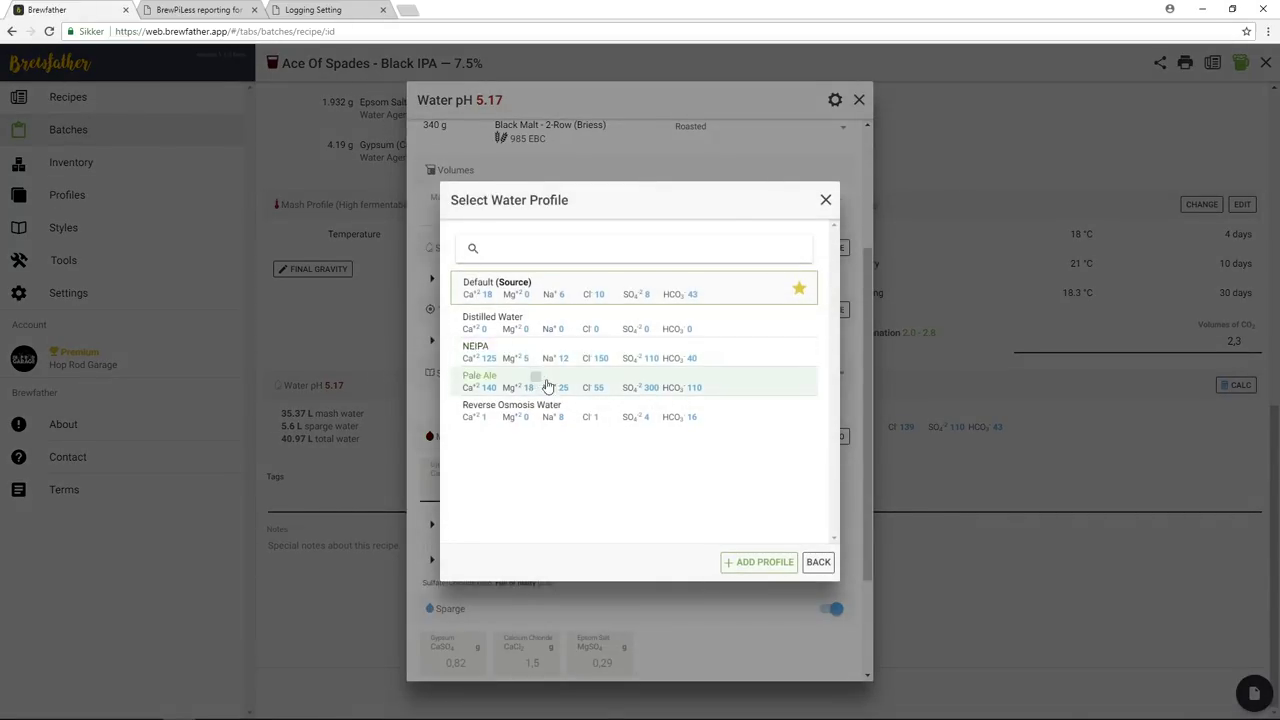
left_click(548, 387)
left_click(817, 561)
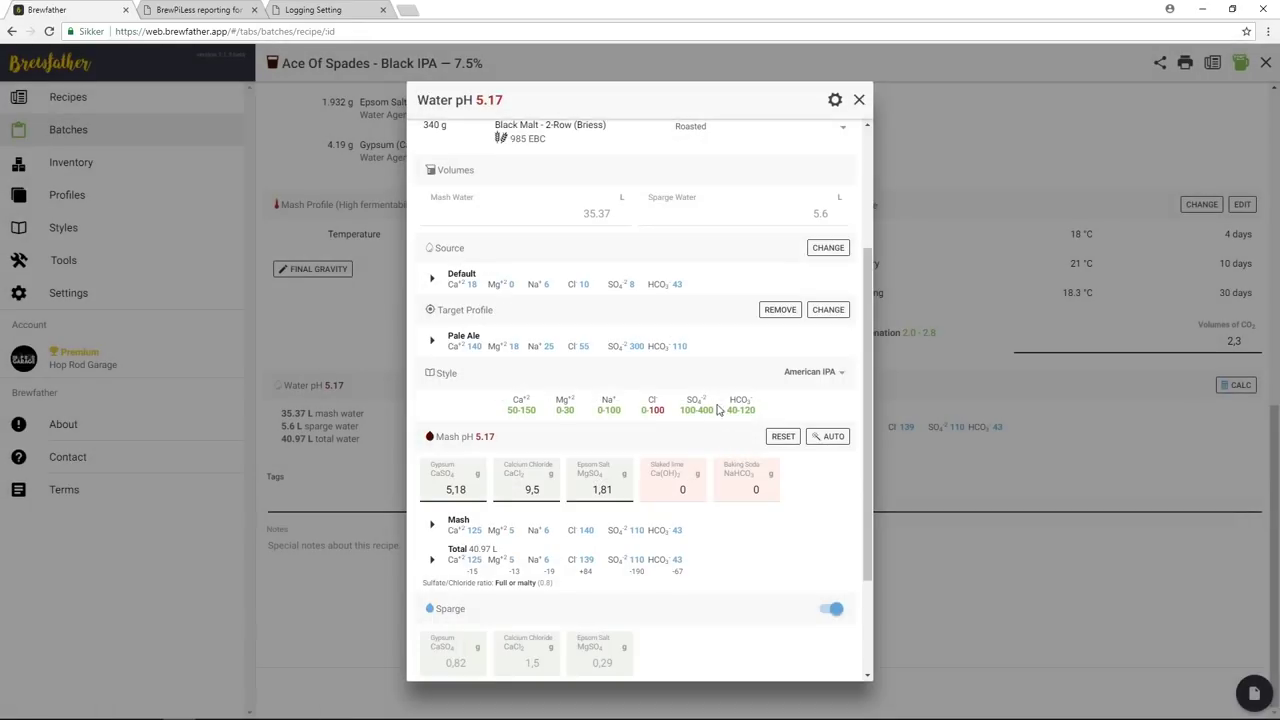
left_click(826, 437)
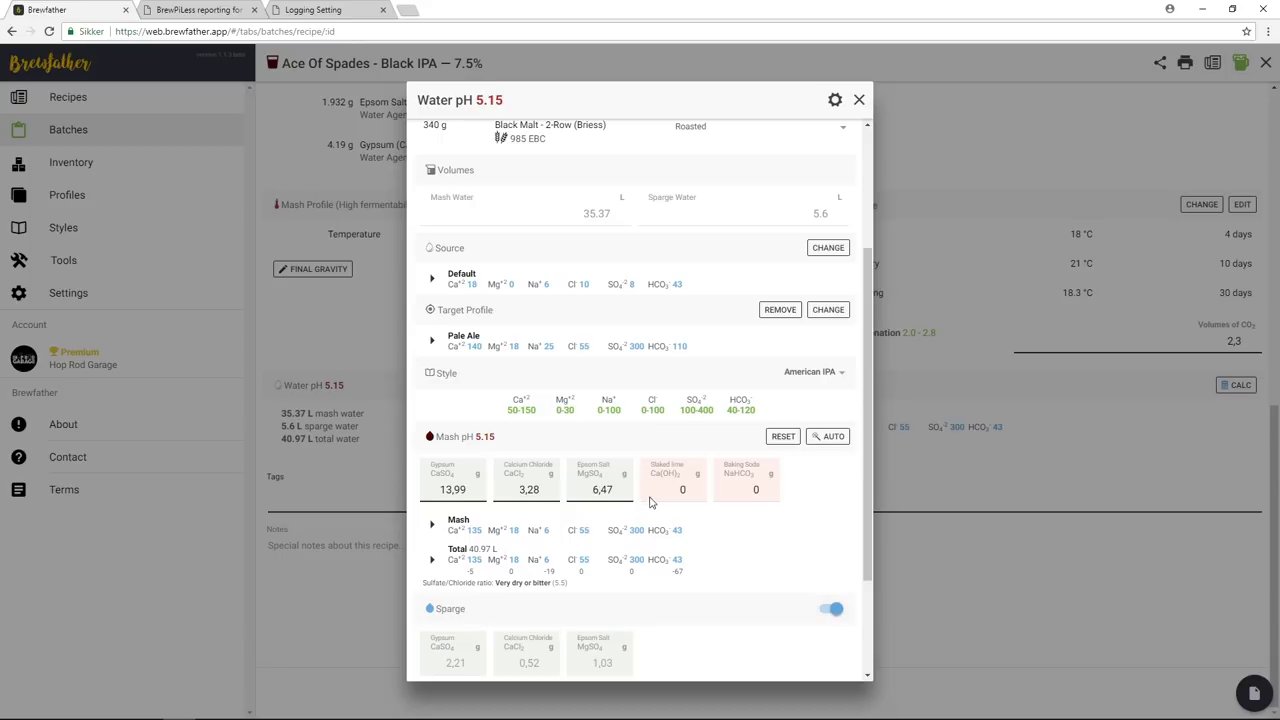
Turn the separate sparge water additions off and back on to compare the mash salt amounts
scroll(620, 500, "down", 1)
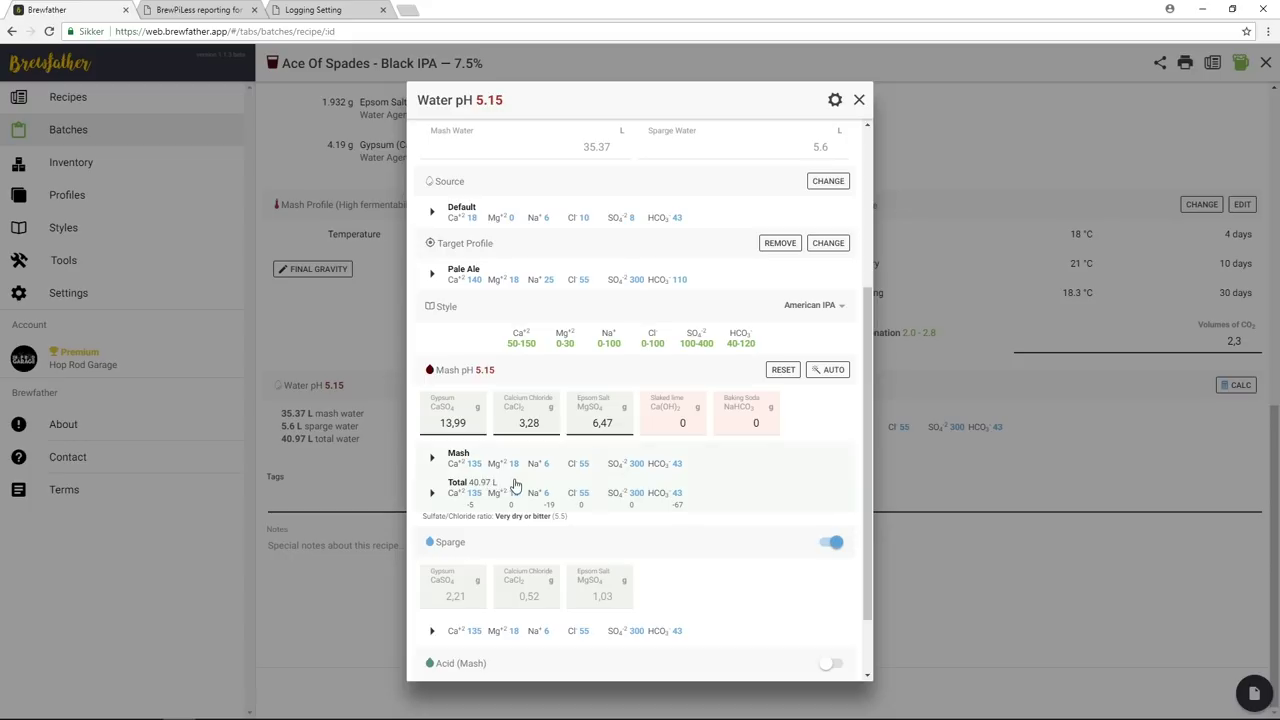
scroll(560, 485, "down", 1)
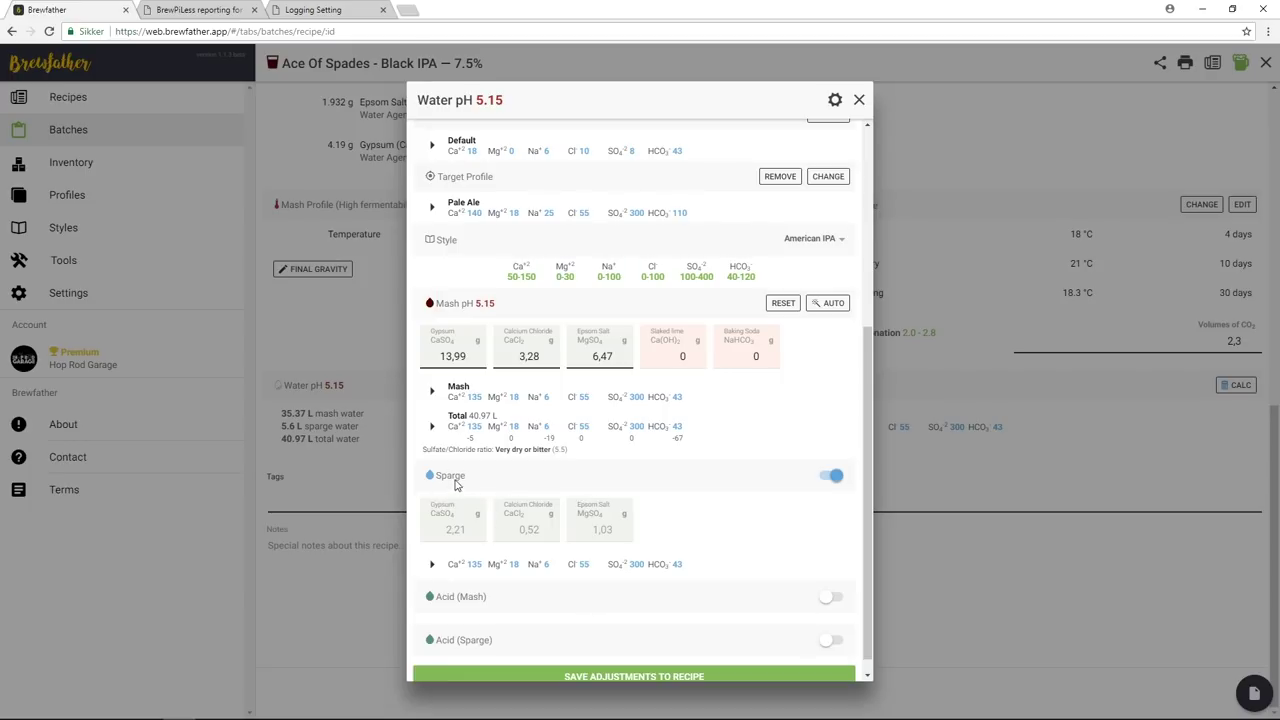
left_click(836, 480)
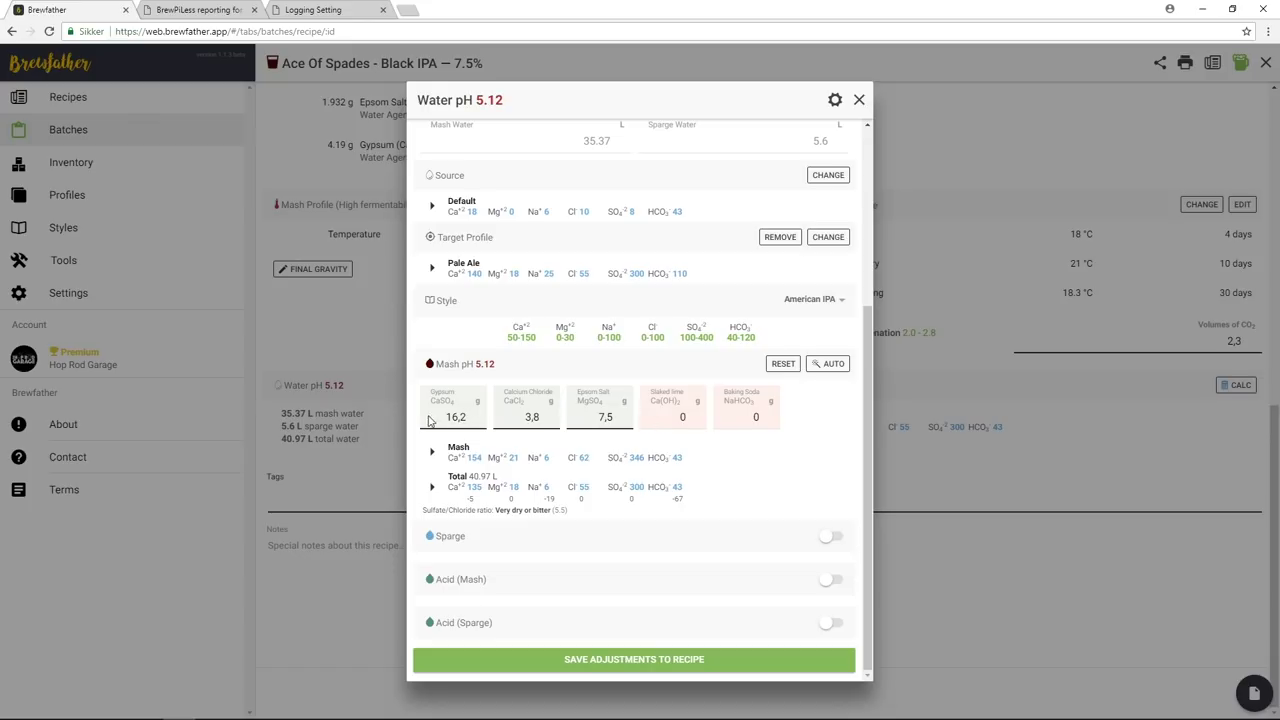
left_click(829, 538)
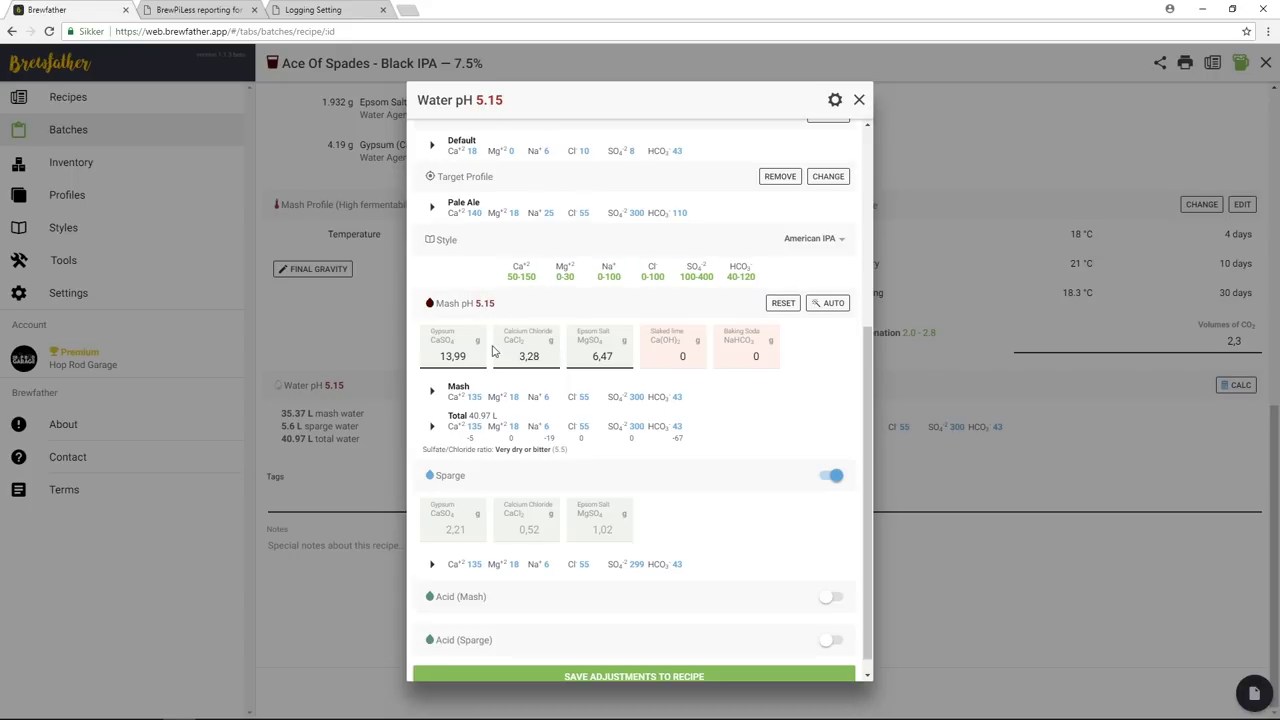
Enable the mash acid addition with Lactic acid and try an amount of 7 ml
scroll(512, 355, "down", 1)
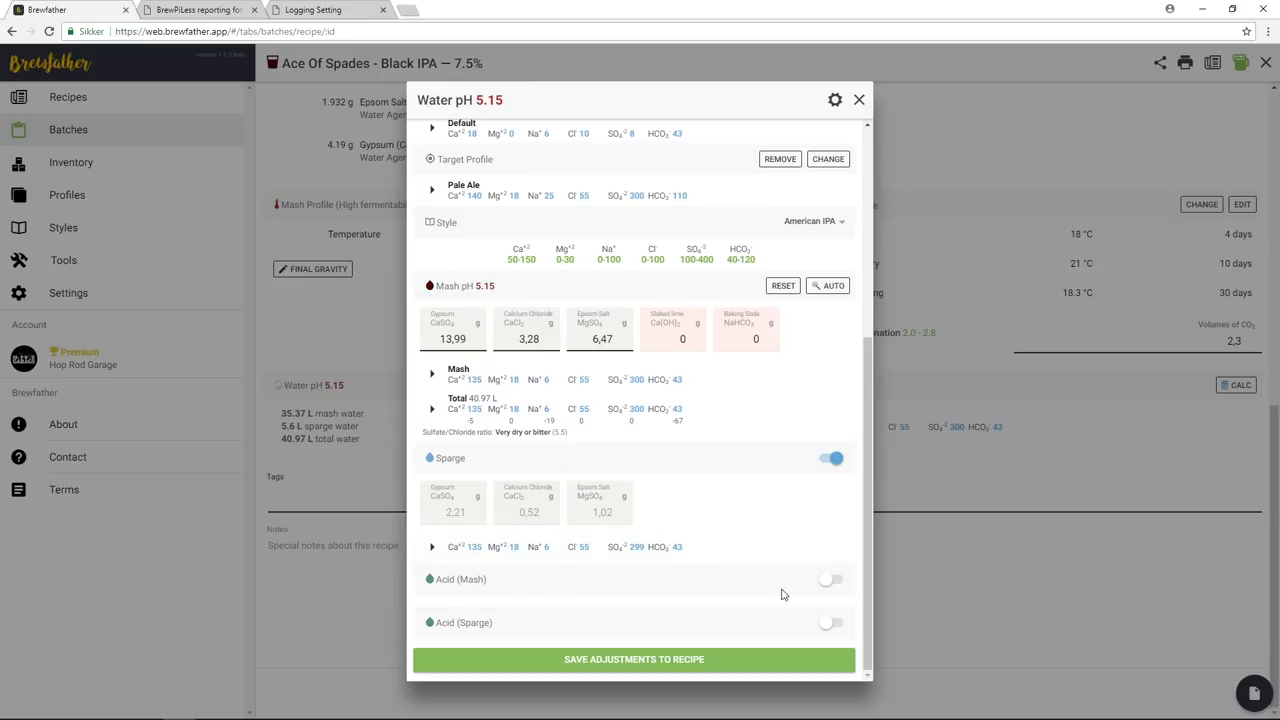
left_click(829, 580)
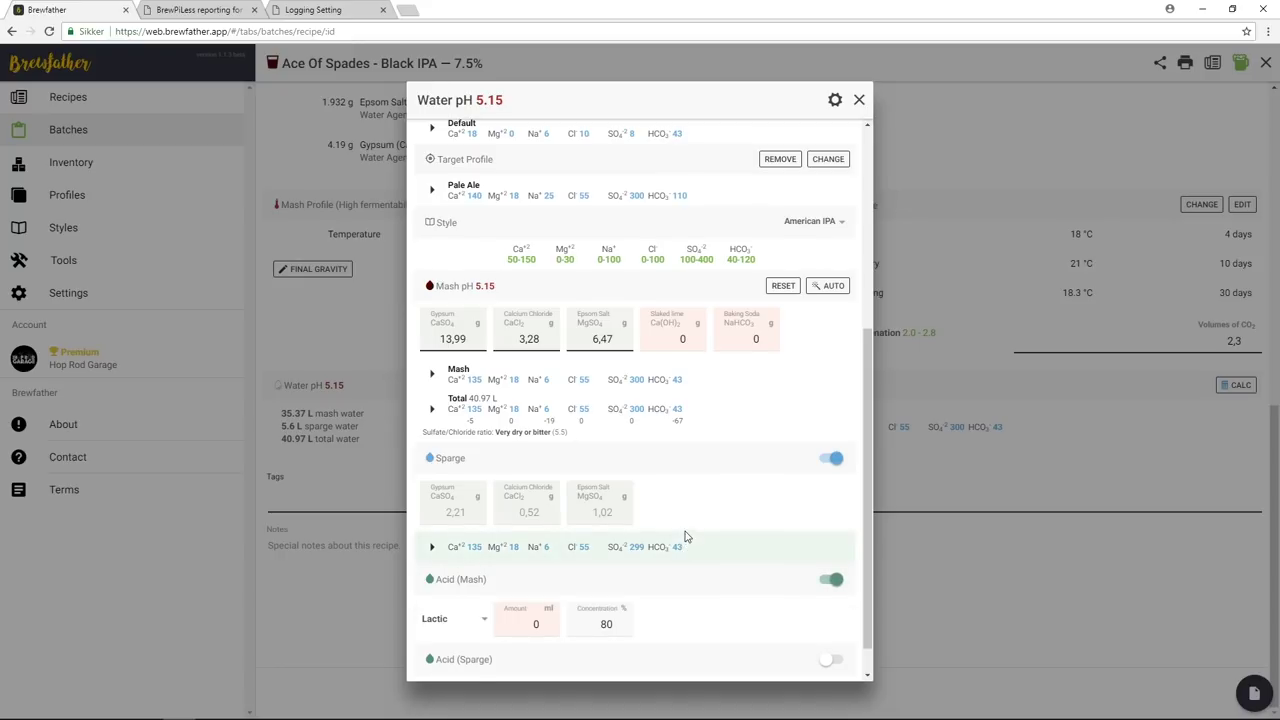
scroll(686, 537, "down", 1)
left_click(471, 586)
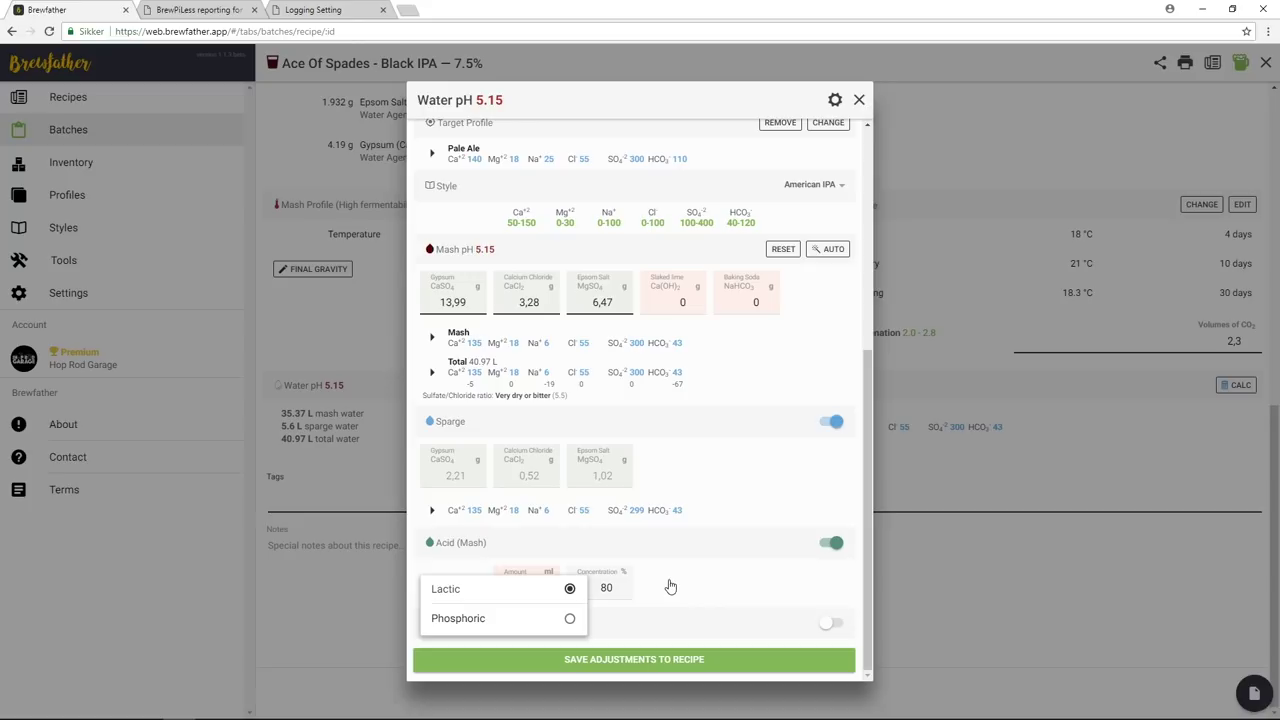
left_click(448, 589)
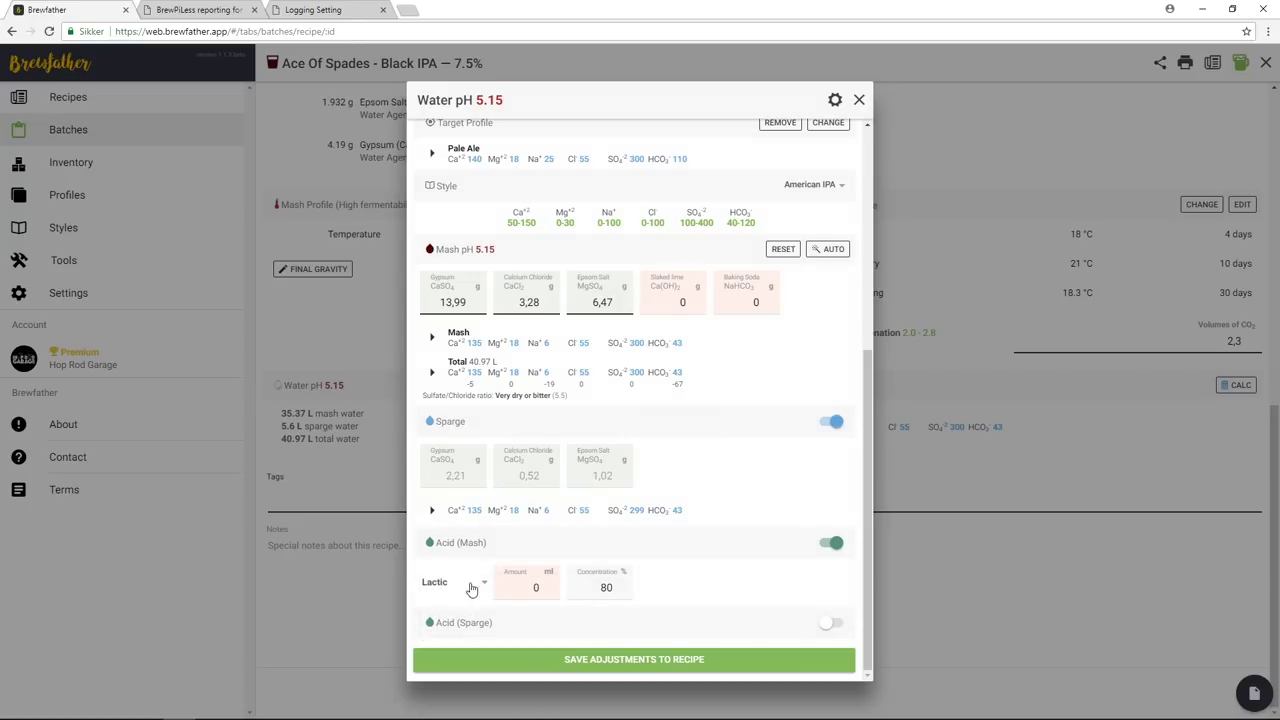
left_click(545, 586)
left_click(544, 585)
left_click(543, 588)
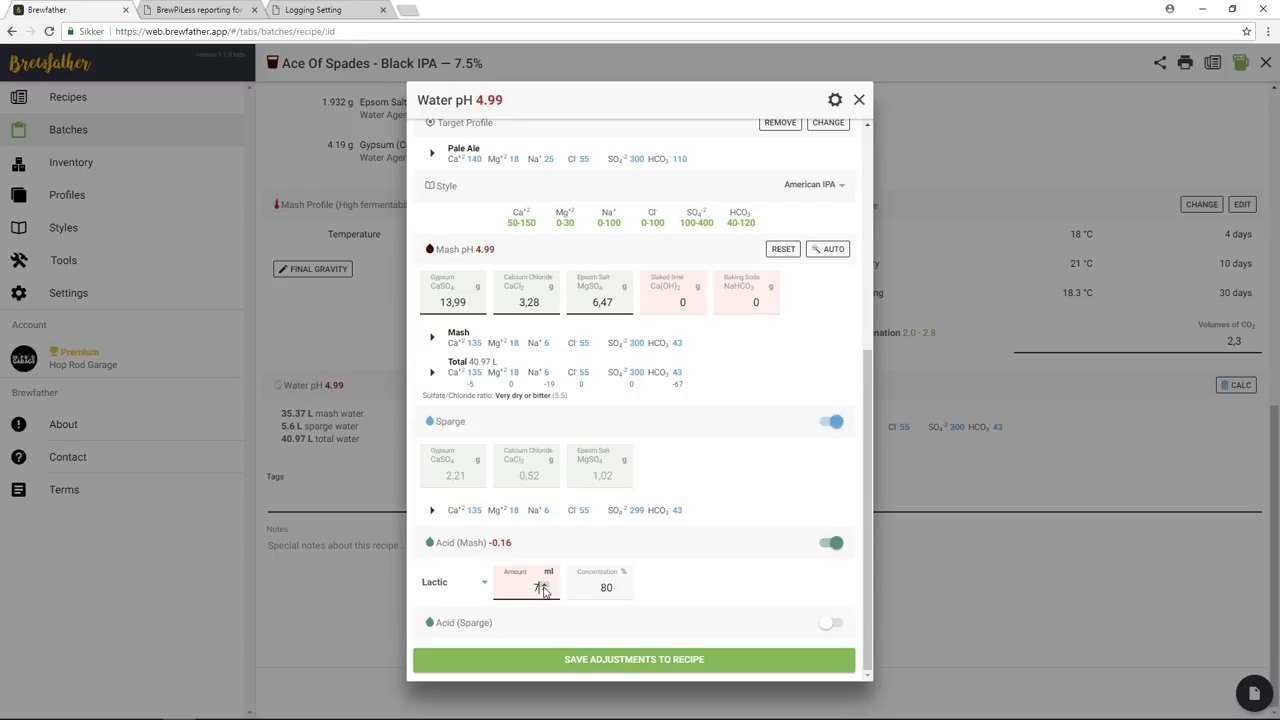
Reset the lactic acid amount to 0 ml and save the water adjustments to the recipe
left_click(543, 592)
left_click(543, 592)
left_click(543, 592)
left_click(543, 592)
left_click(543, 592)
left_click(543, 592)
left_click(632, 660)
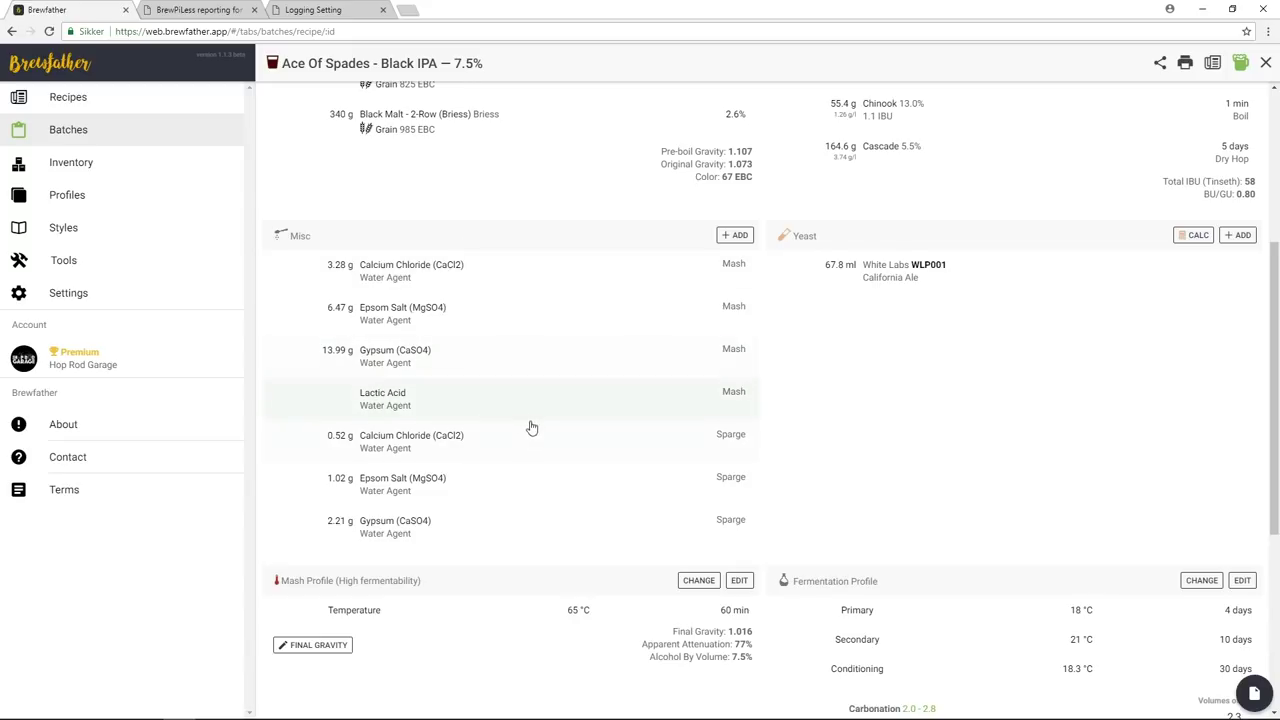
Review the recipe's updated water agents and close the recipe, confirming the exit back to batch #22
scroll(709, 471, "up", 4)
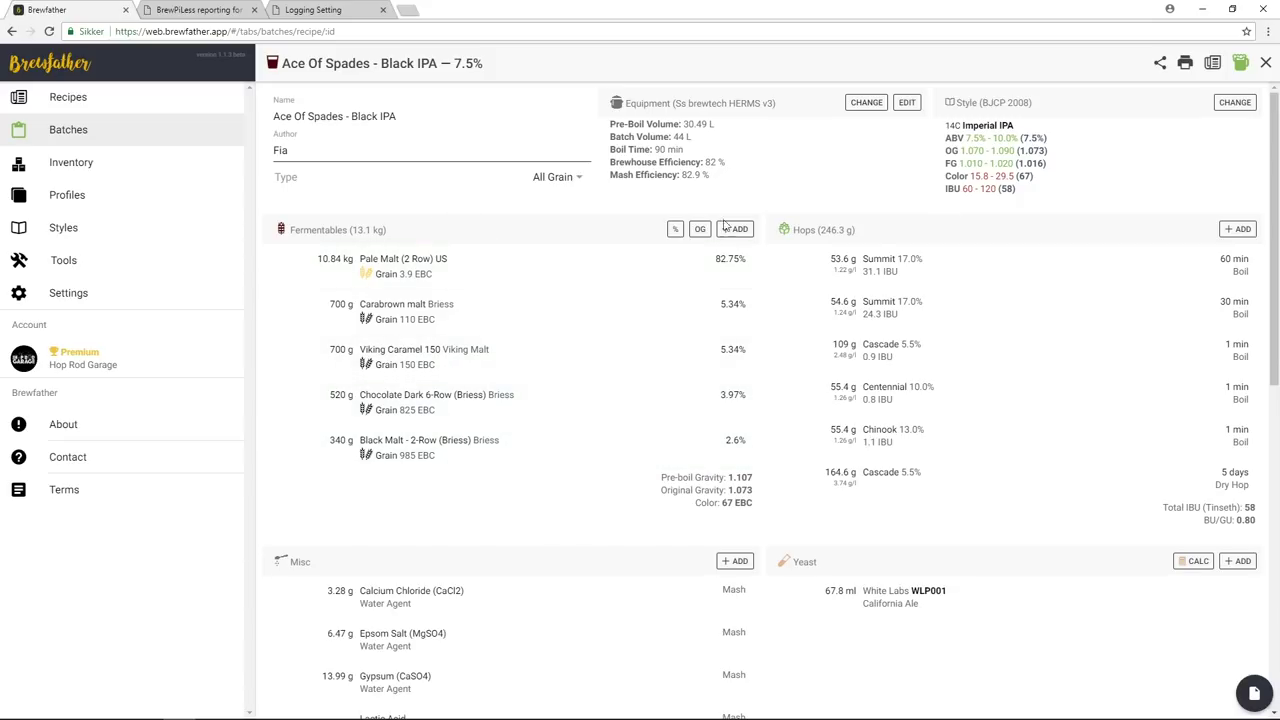
left_click(1265, 62)
left_click(705, 425)
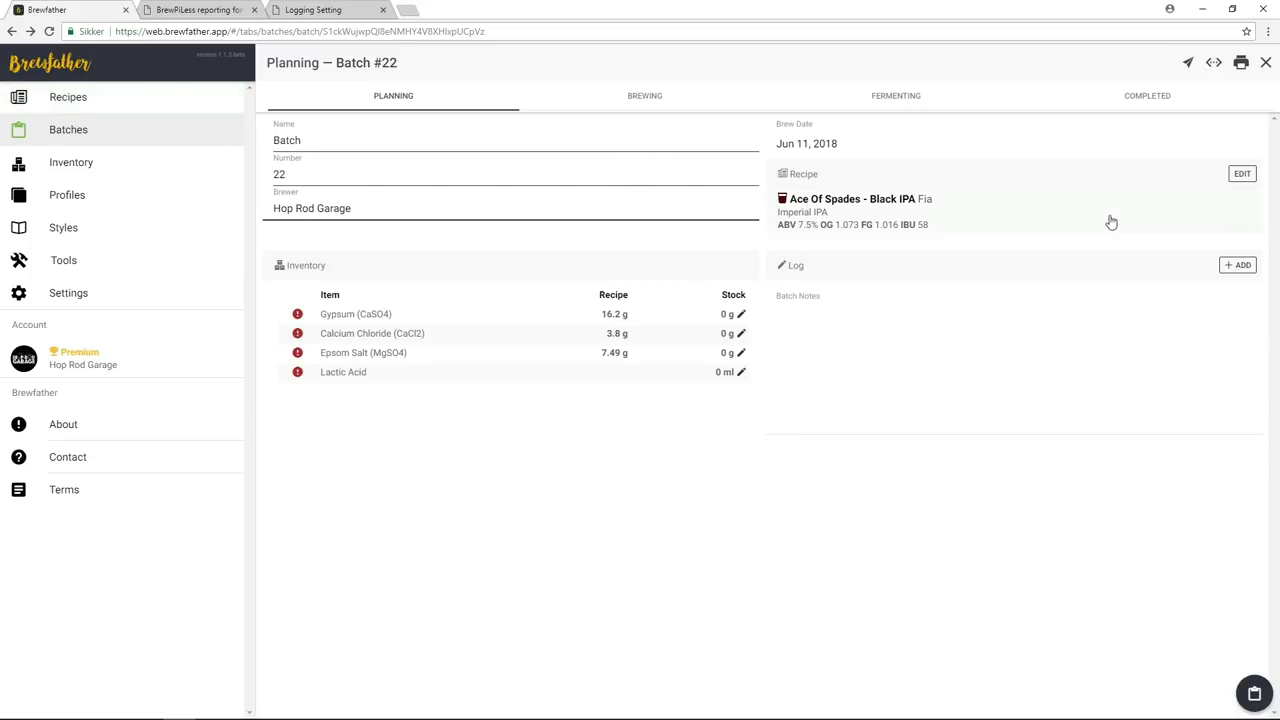
Show batch #22's Brewing stage and examine its recipe sheet, measured values and water profile
left_click(644, 98)
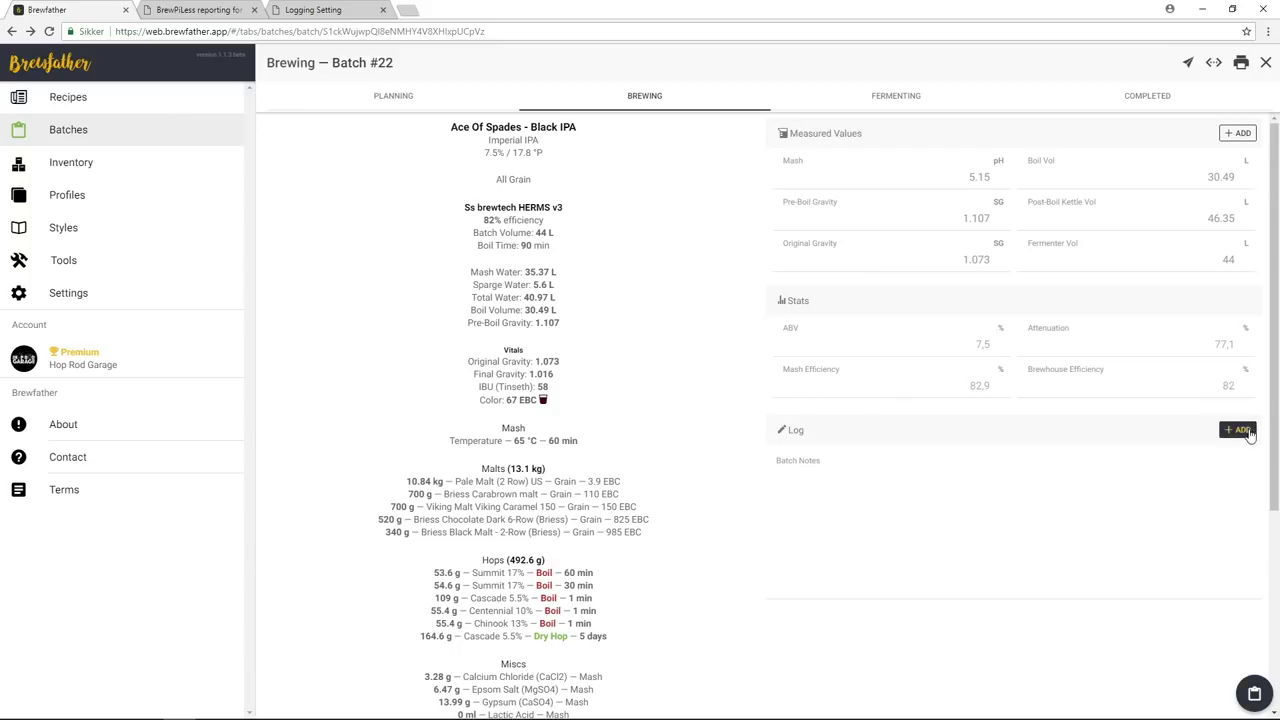
scroll(595, 411, "down", 2)
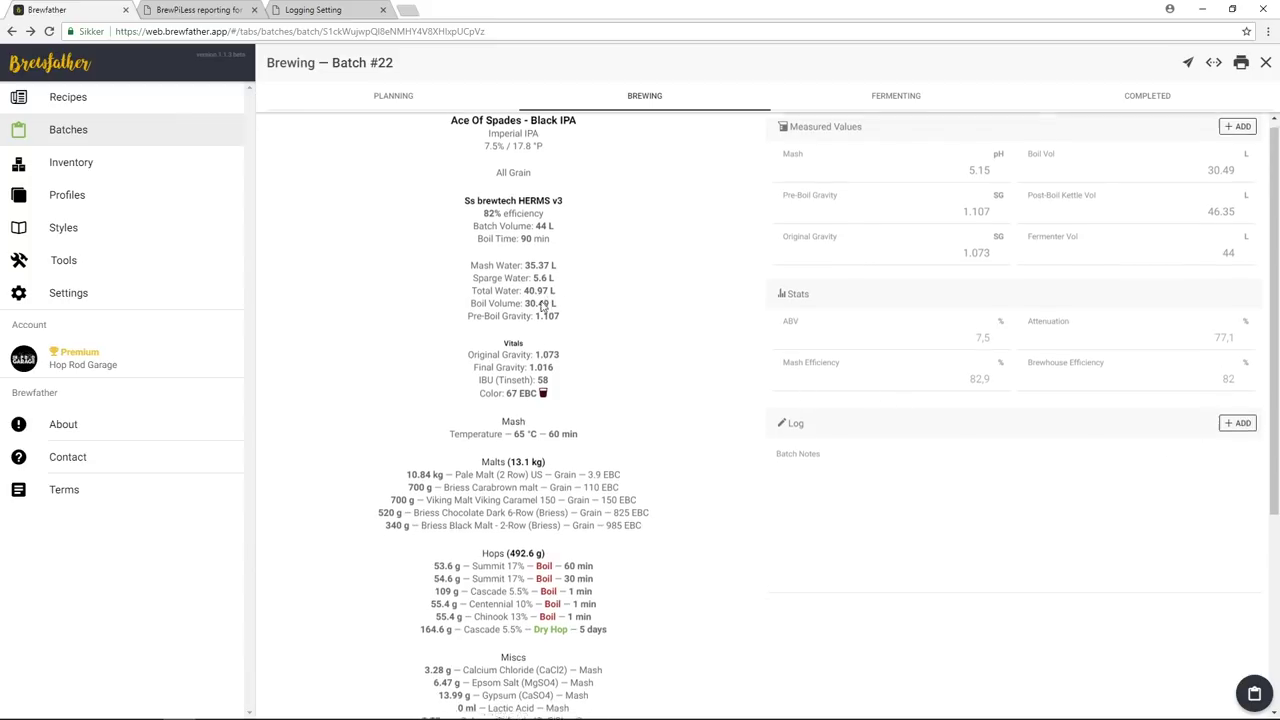
scroll(600, 590, "down", 1)
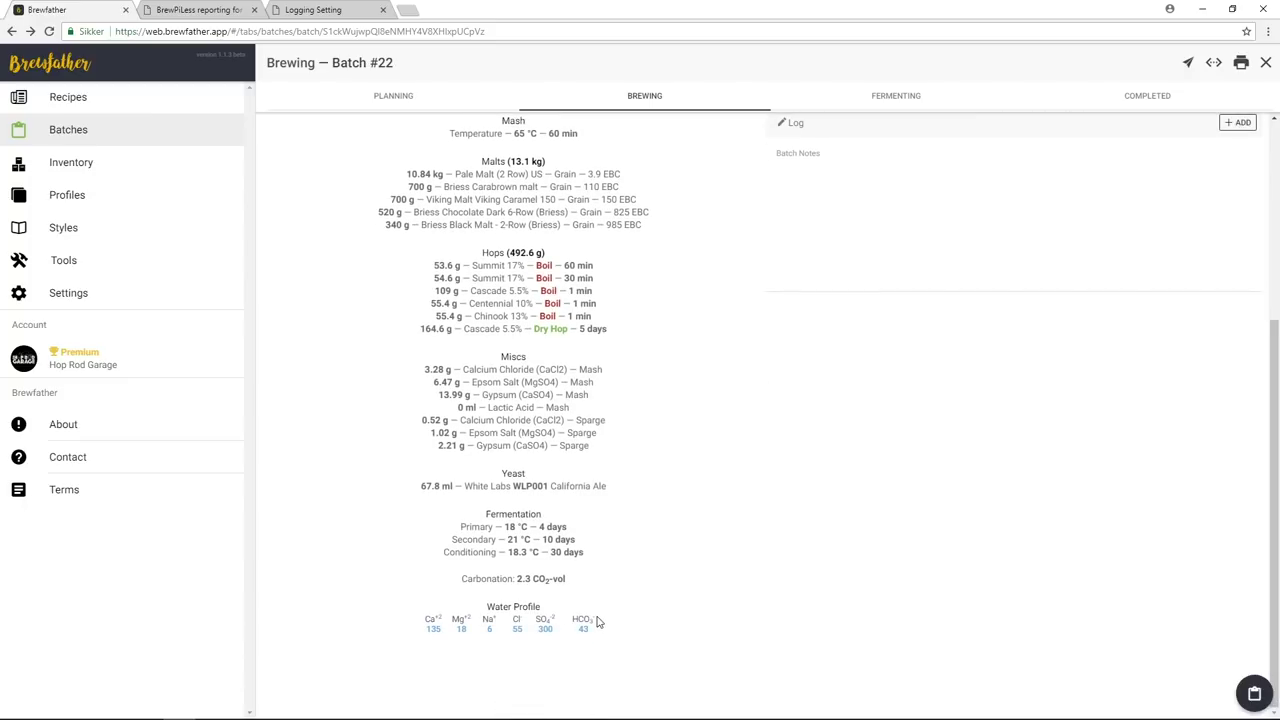
scroll(548, 600, "up", 3)
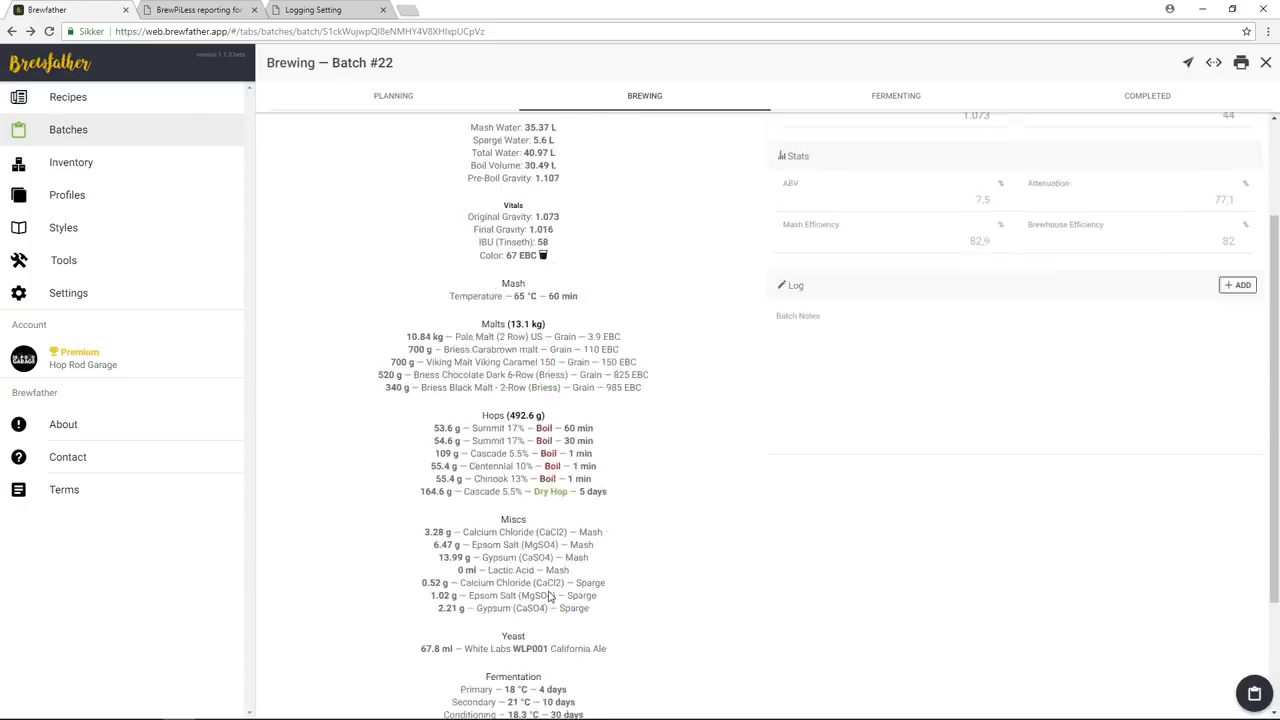
Open the logging devices in batch #22's Fermenting stage and disable the Tilt Hydrometer's temperature series
left_click(887, 97)
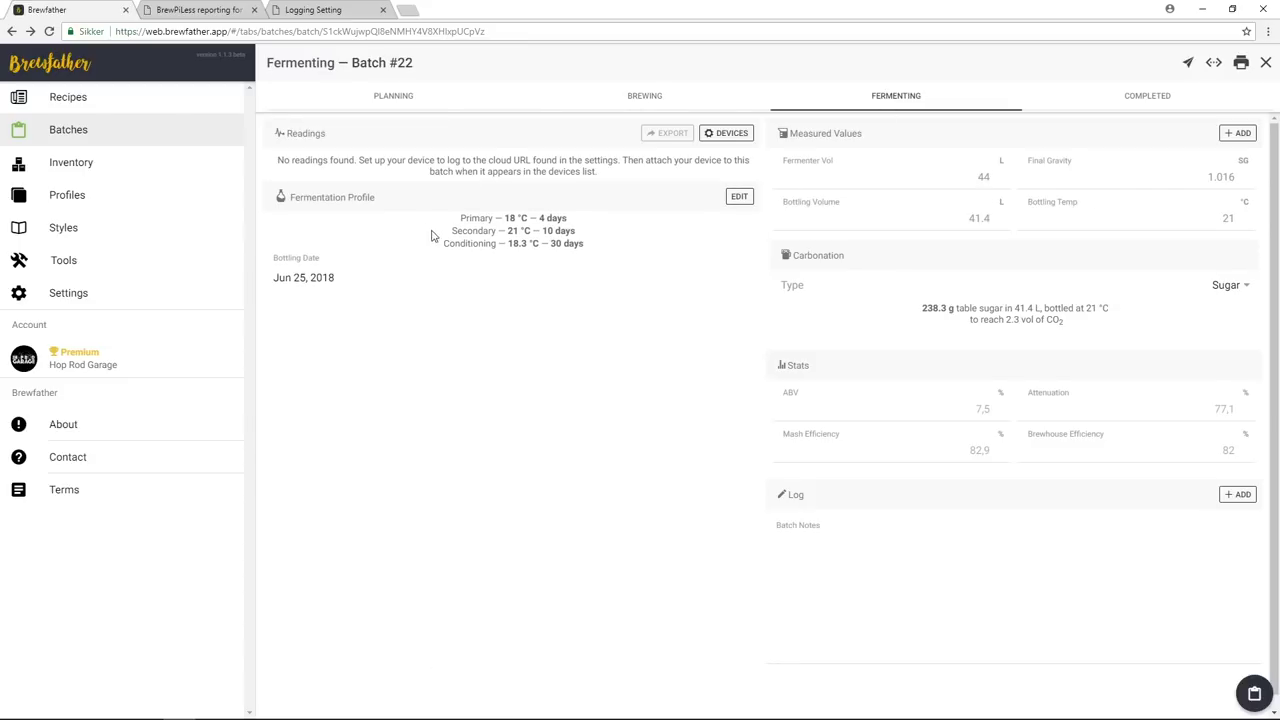
left_click(737, 134)
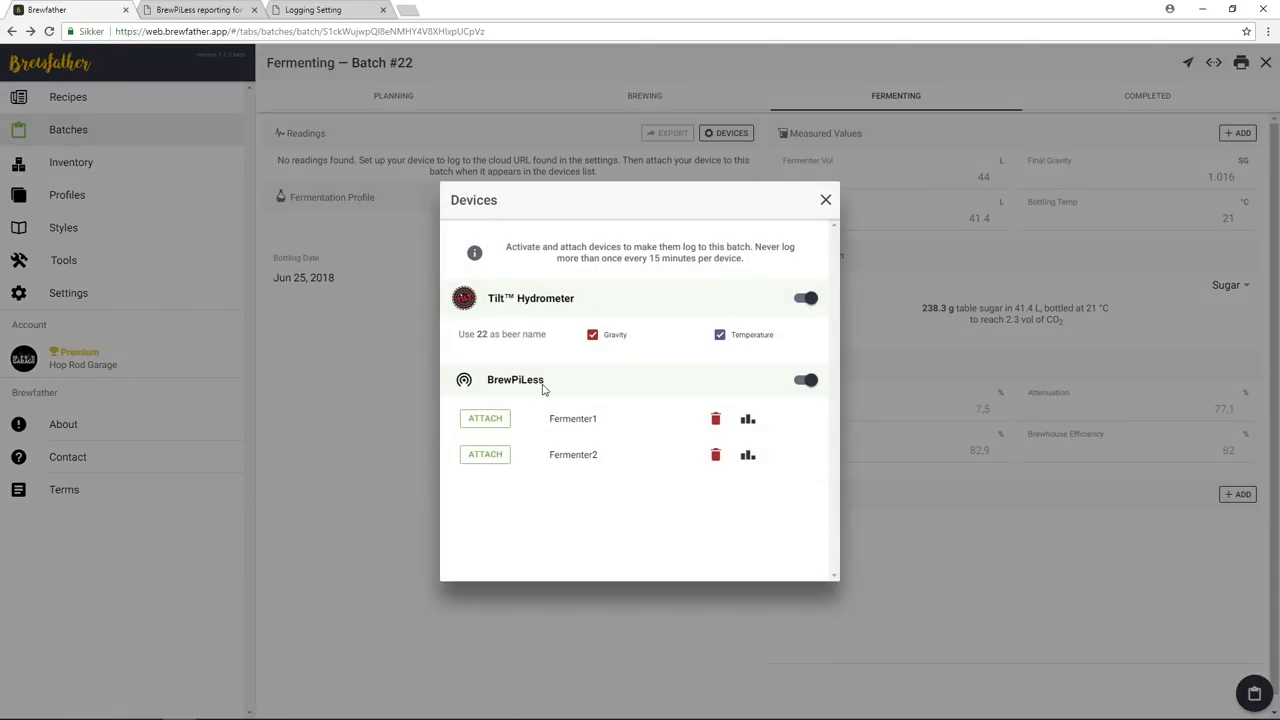
left_click(719, 337)
Examine the series options of BrewPiLess device Fermenter1, toggling Fridge Temperature, and close the device settings
left_click(749, 422)
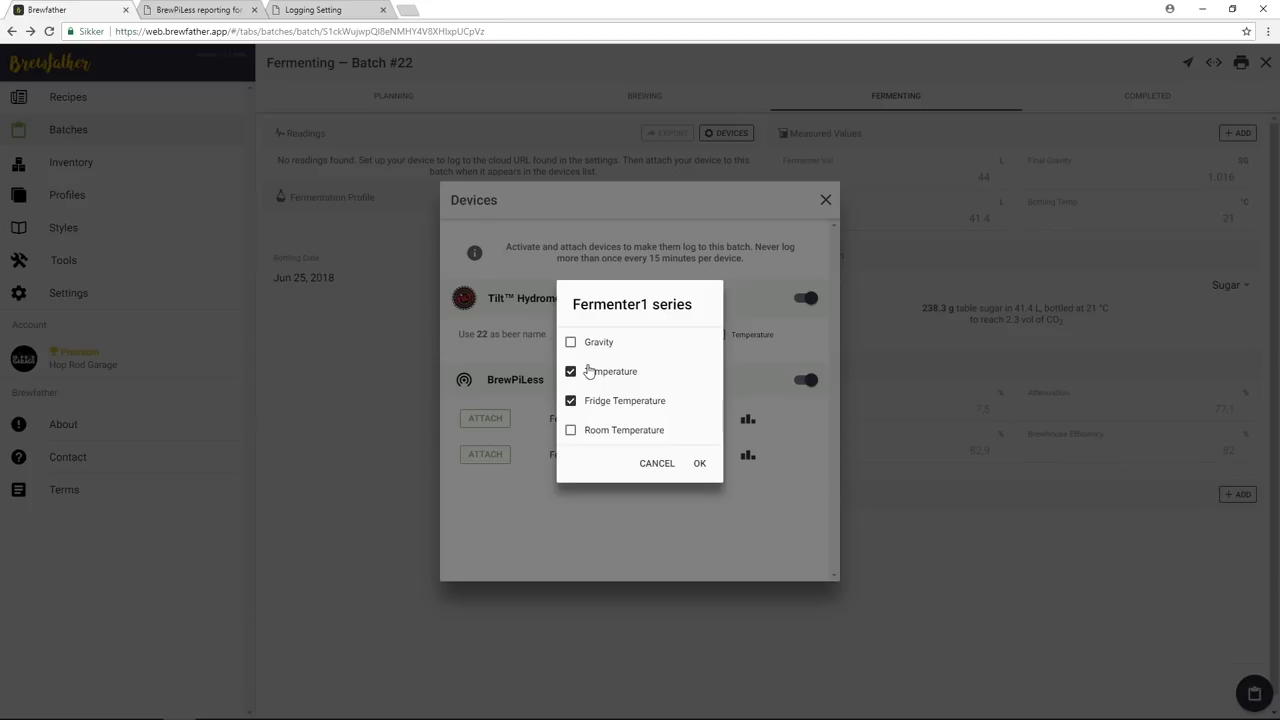
left_click(570, 402)
left_click(571, 401)
left_click(699, 463)
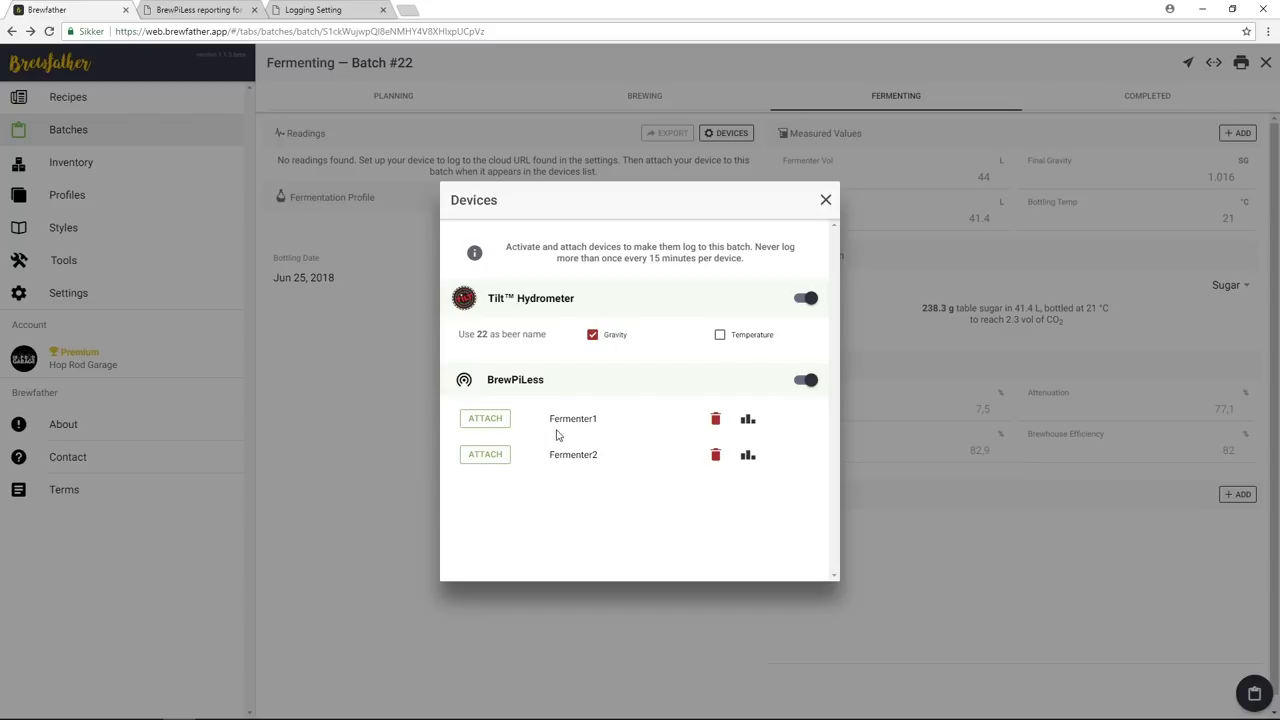
left_click(749, 420)
left_click(571, 400)
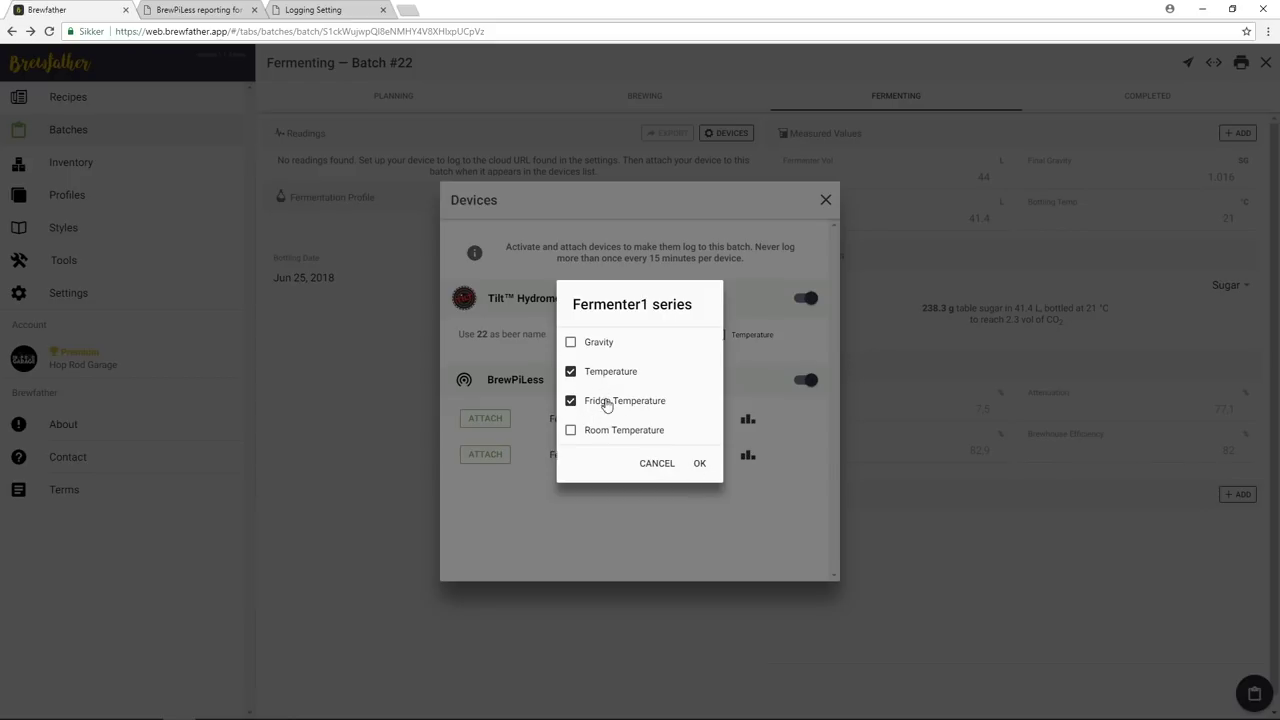
left_click(670, 465)
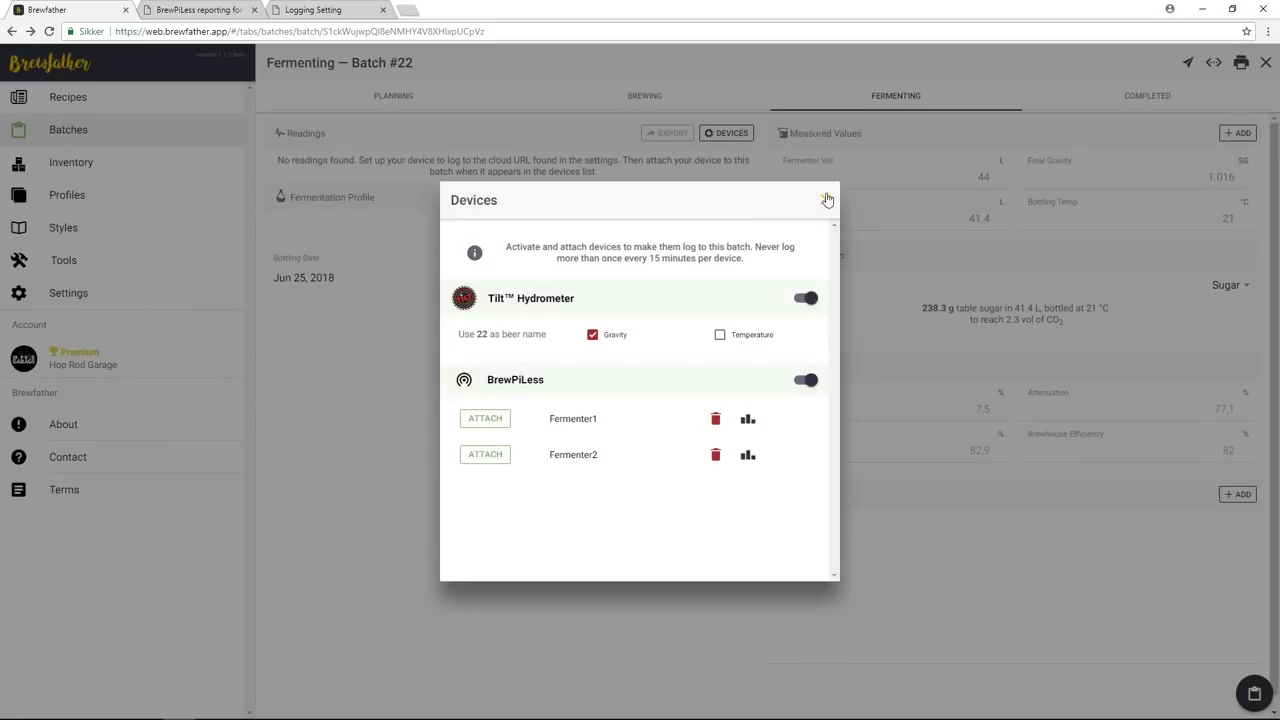
left_click(825, 200)
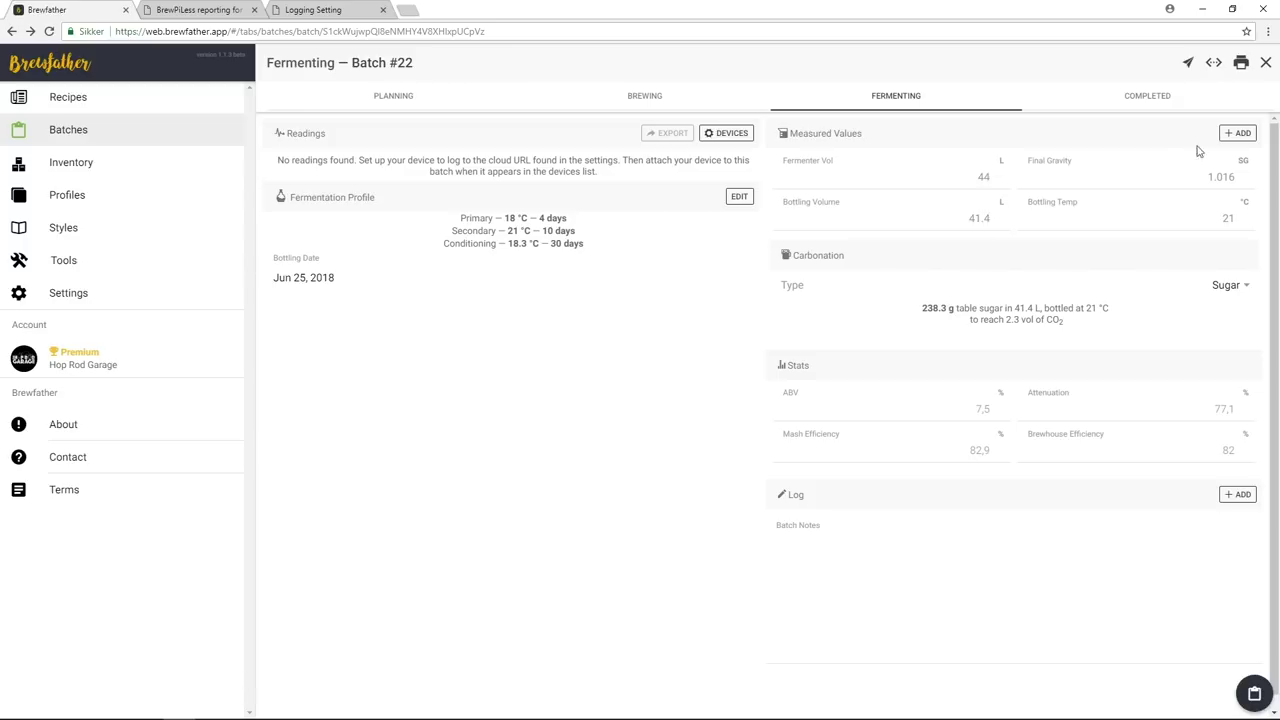
Set batch #22 to the Completed stage with a taste rating of 4.6 and close it, confirming the exit
left_click(1145, 97)
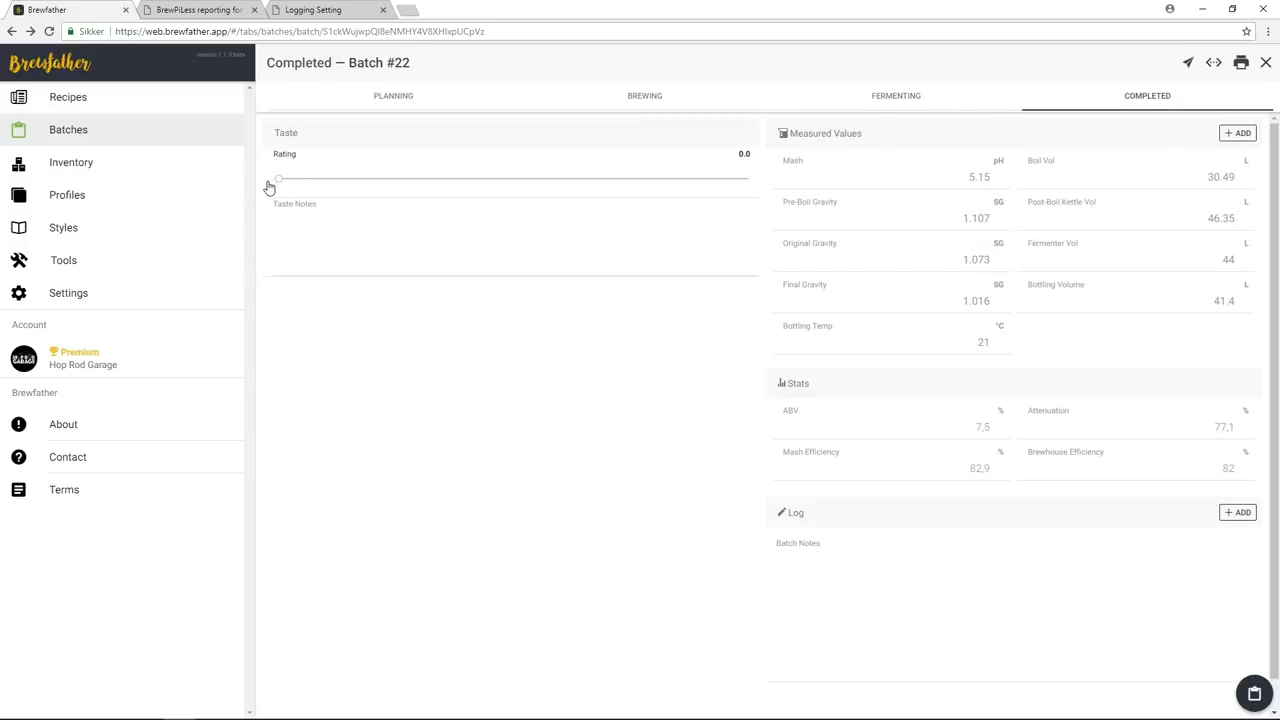
left_click_drag(306, 180, 722, 180)
left_click_drag(722, 179, 715, 180)
left_click(1241, 63)
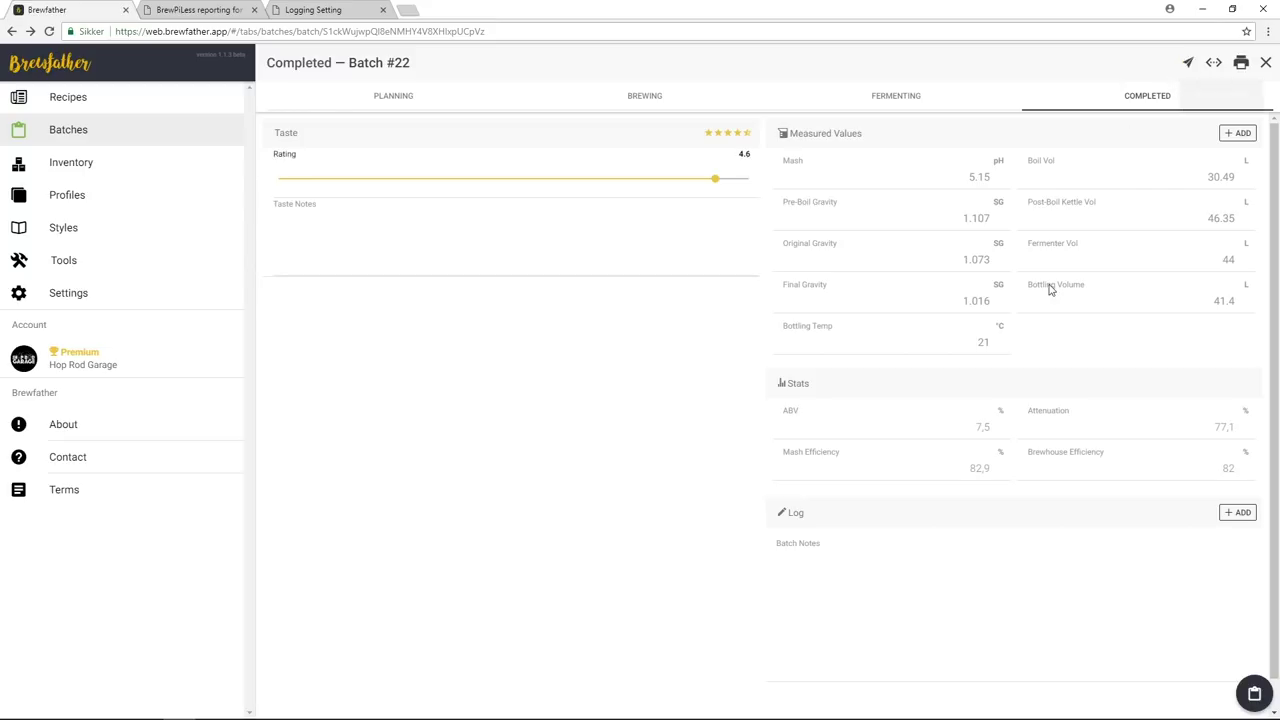
left_click(1265, 62)
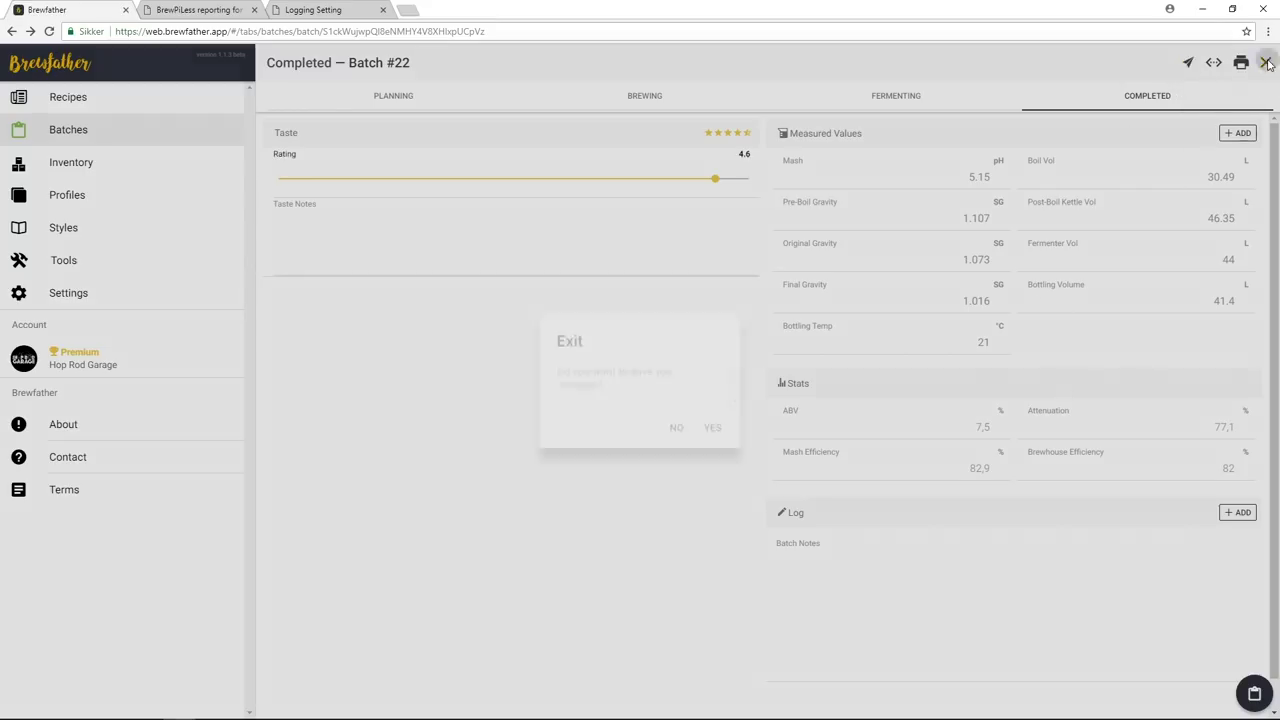
left_click(707, 425)
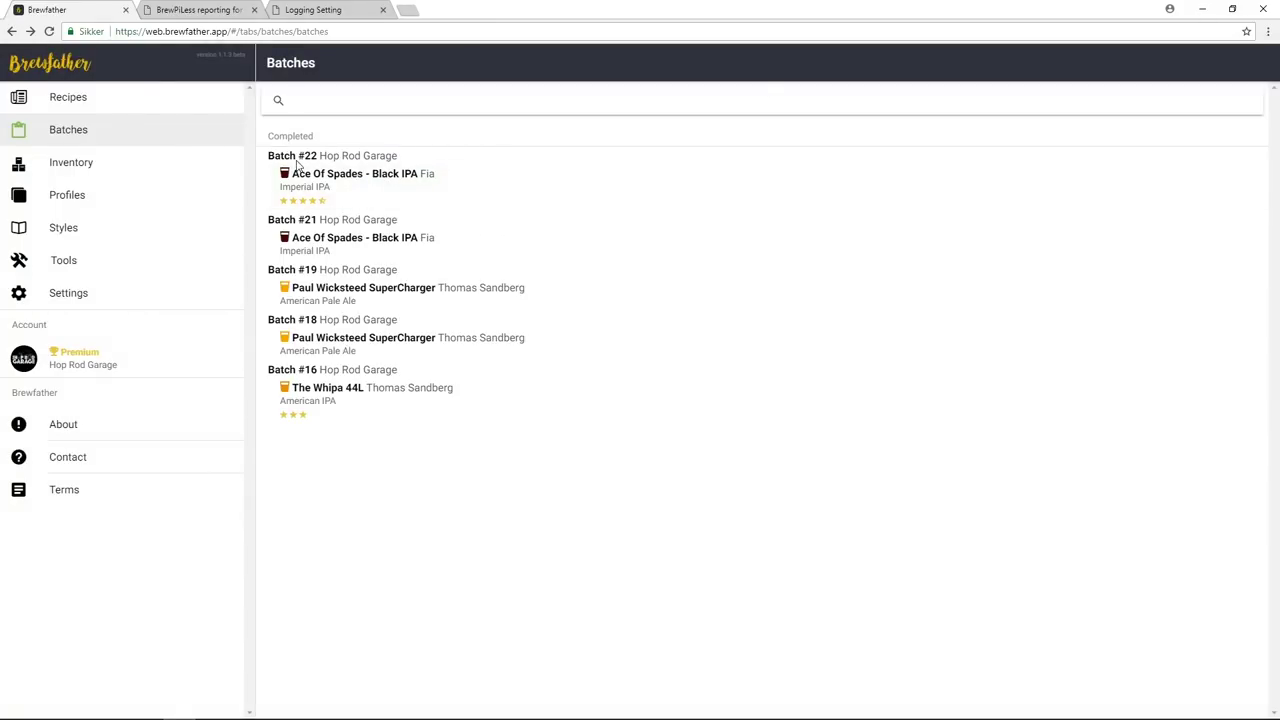
Reopen batch #22, delete it with confirmation, and return to the recipes list
left_click(363, 178)
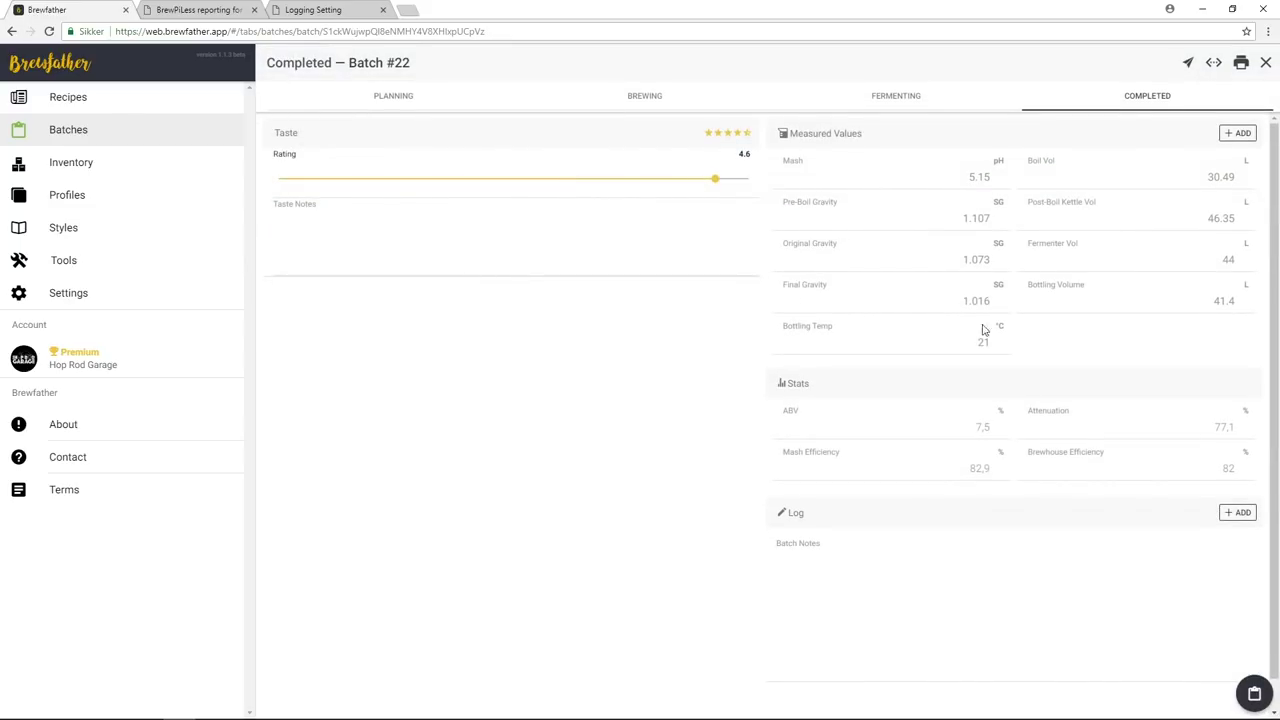
left_click(1254, 695)
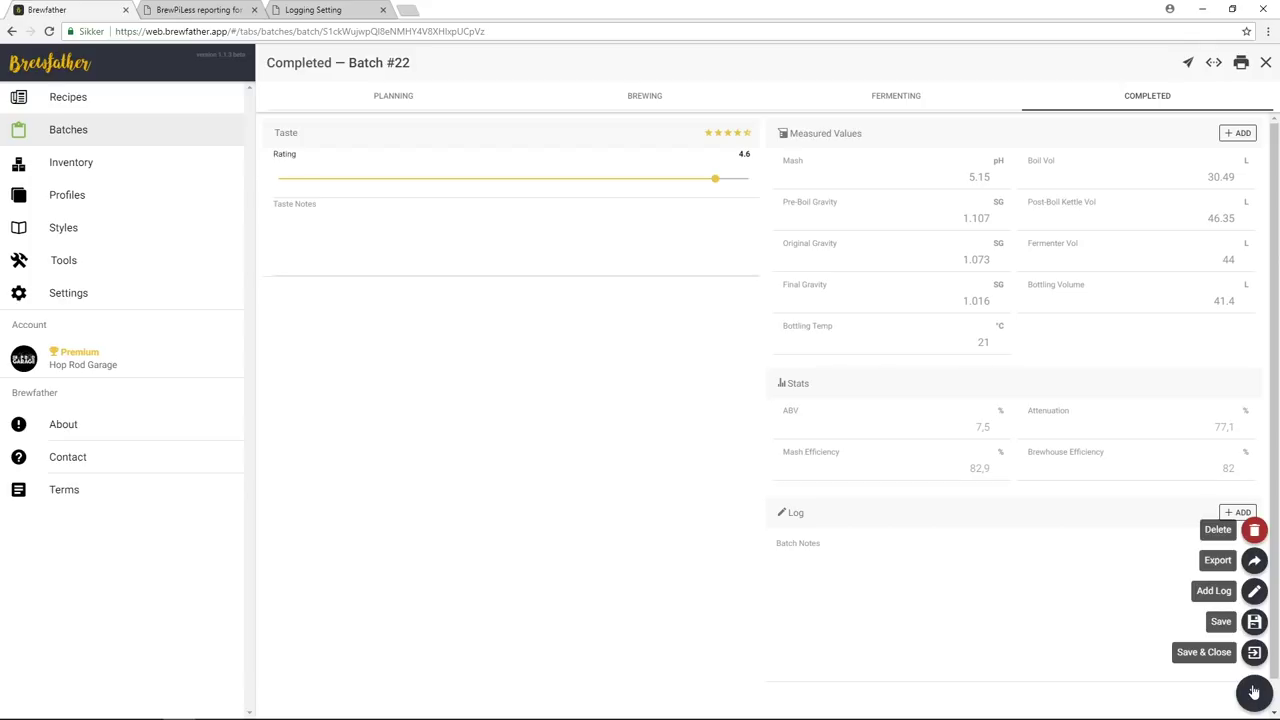
left_click(1255, 531)
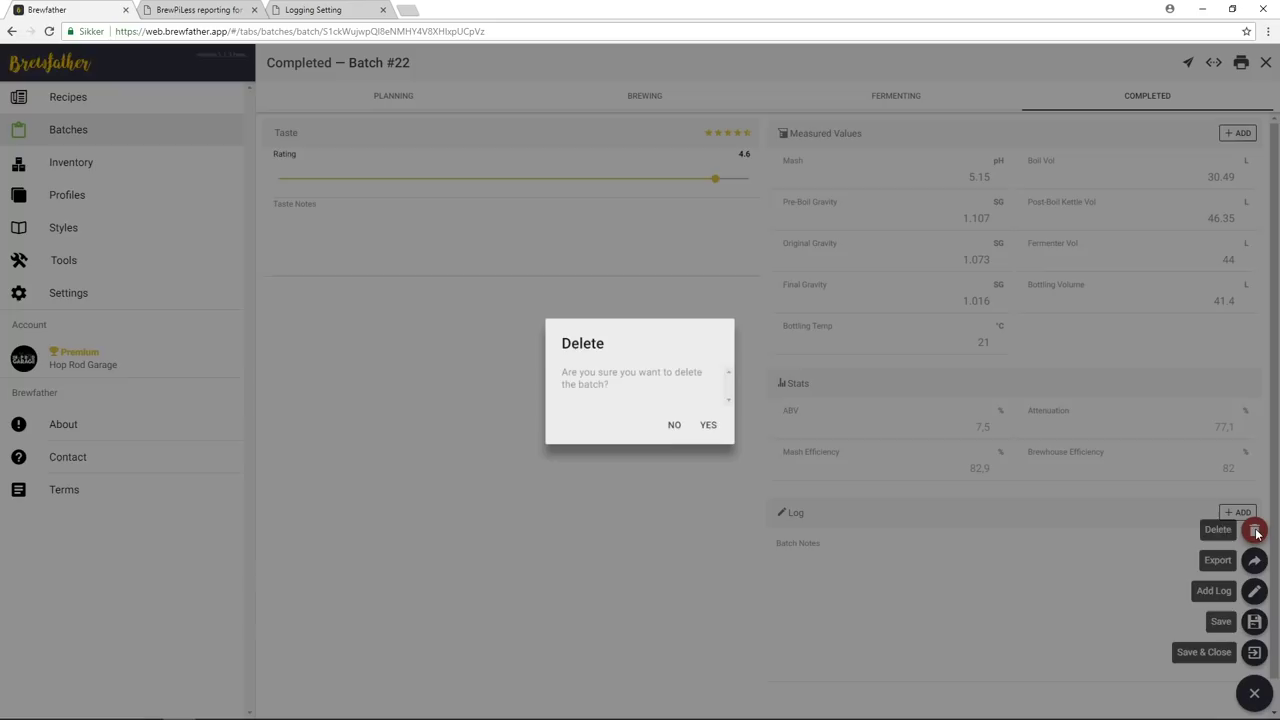
left_click(705, 424)
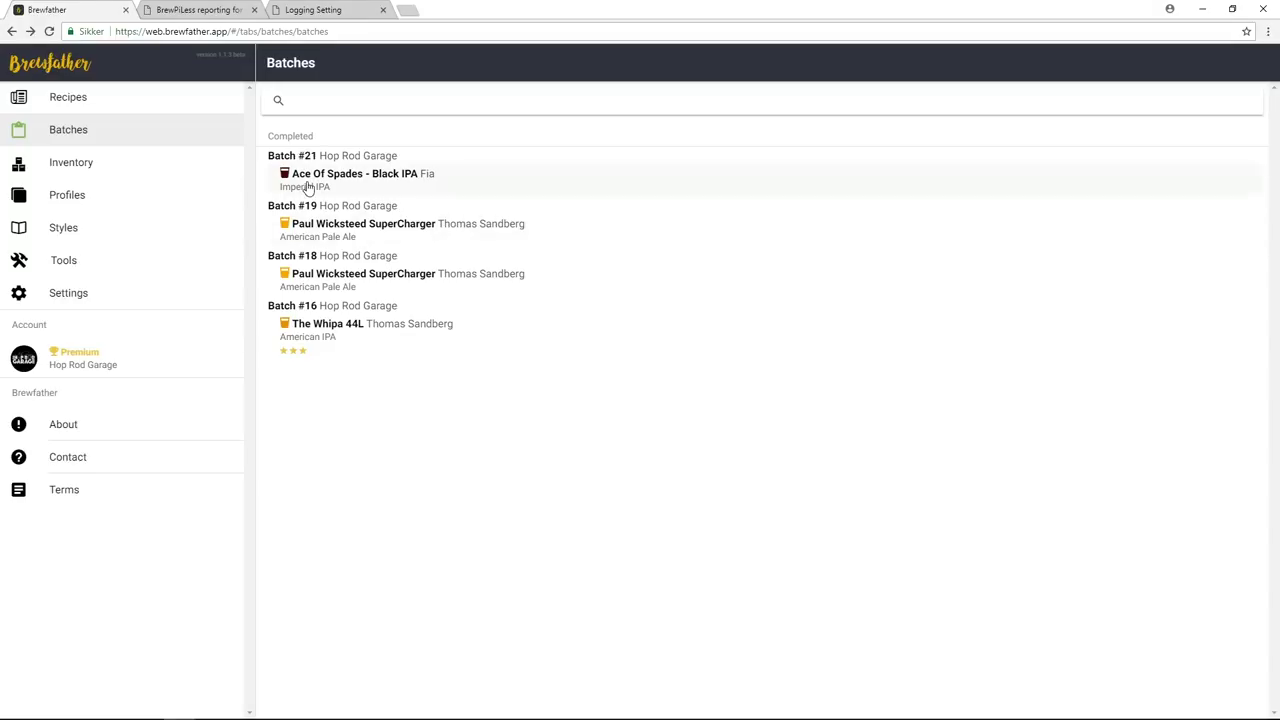
left_click(126, 96)
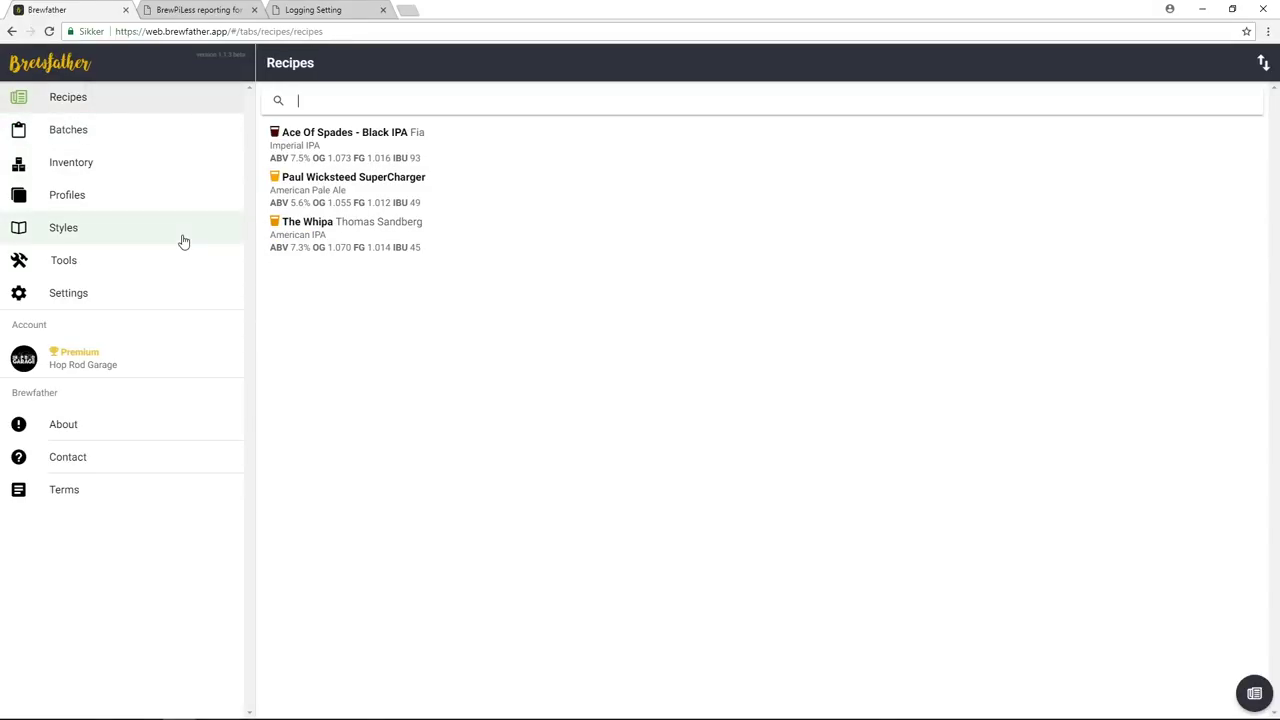